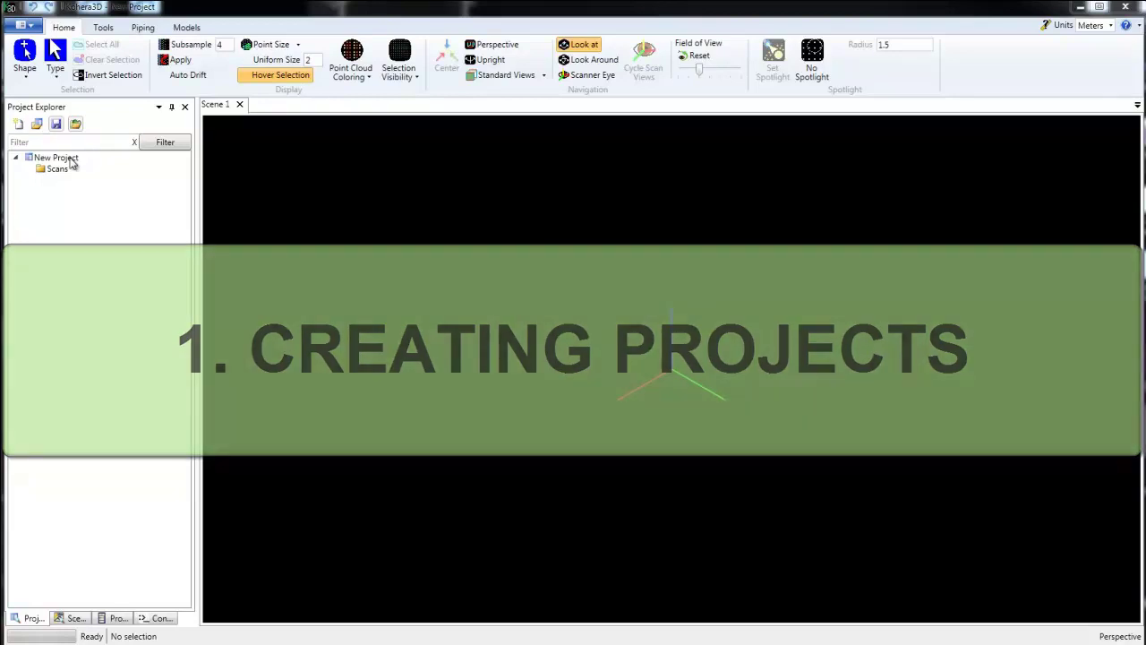
- Rename the New Project node in Project Explorer to 'My Project'
click(71, 161)
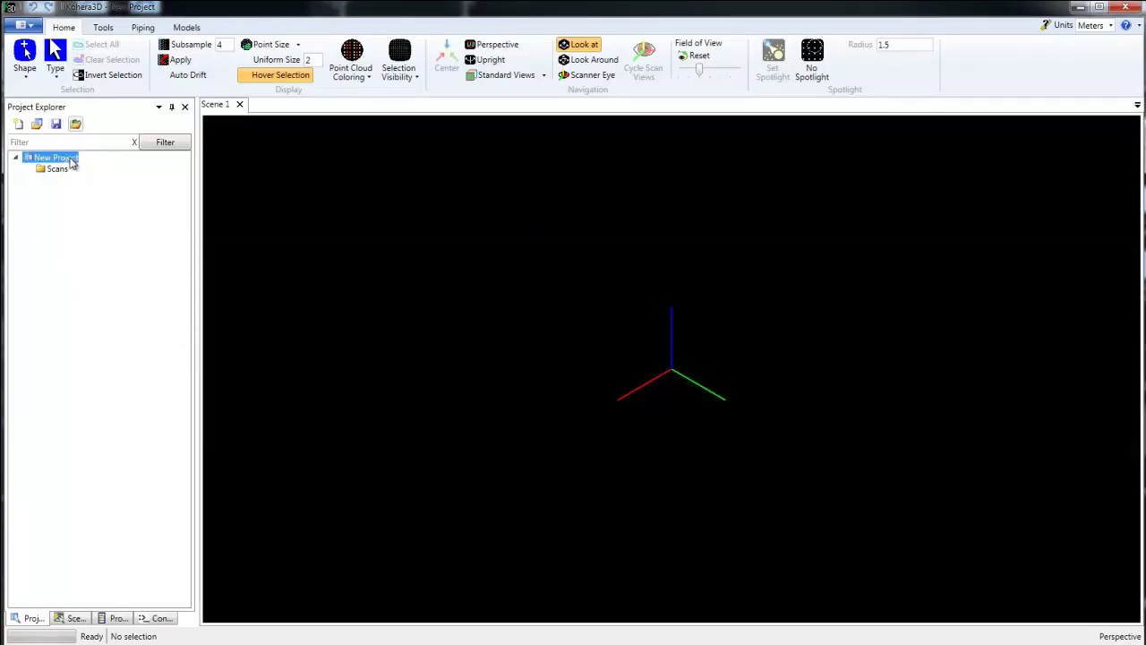
right_click(70, 162)
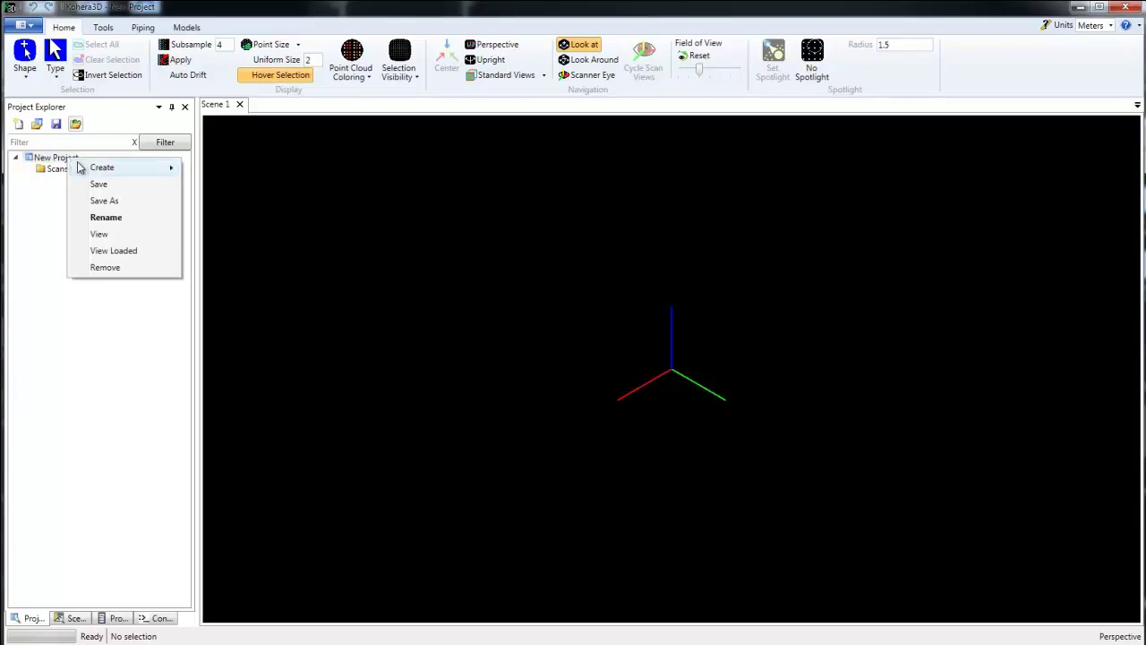
click(103, 218)
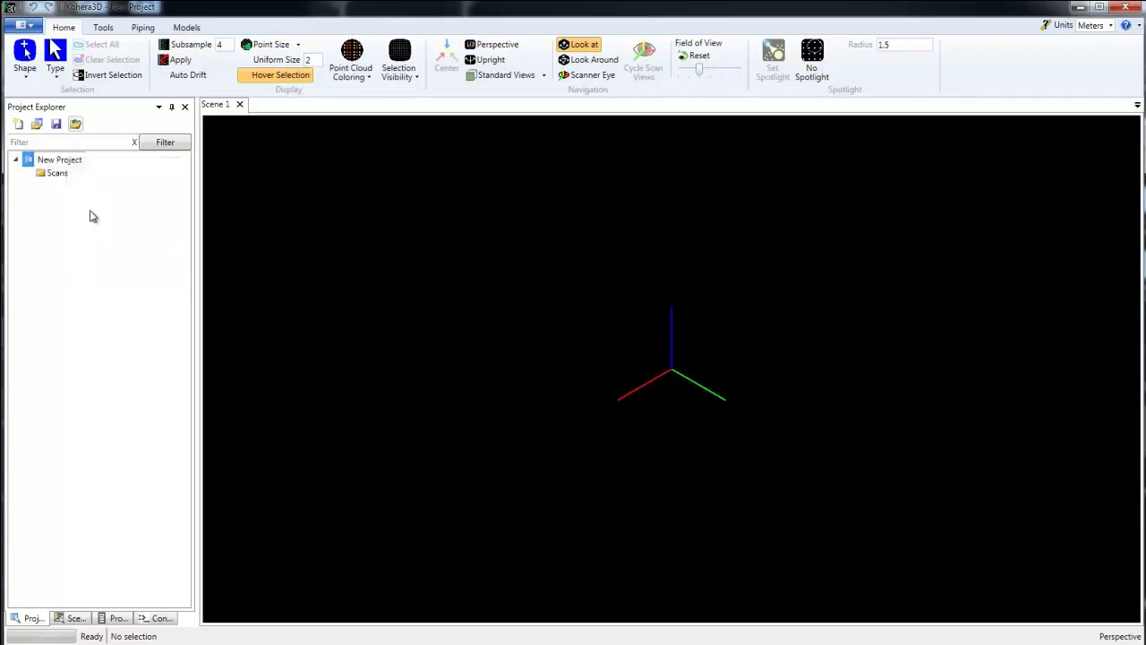
drag(38, 160, 89, 168)
text(My Project)
key(Return)
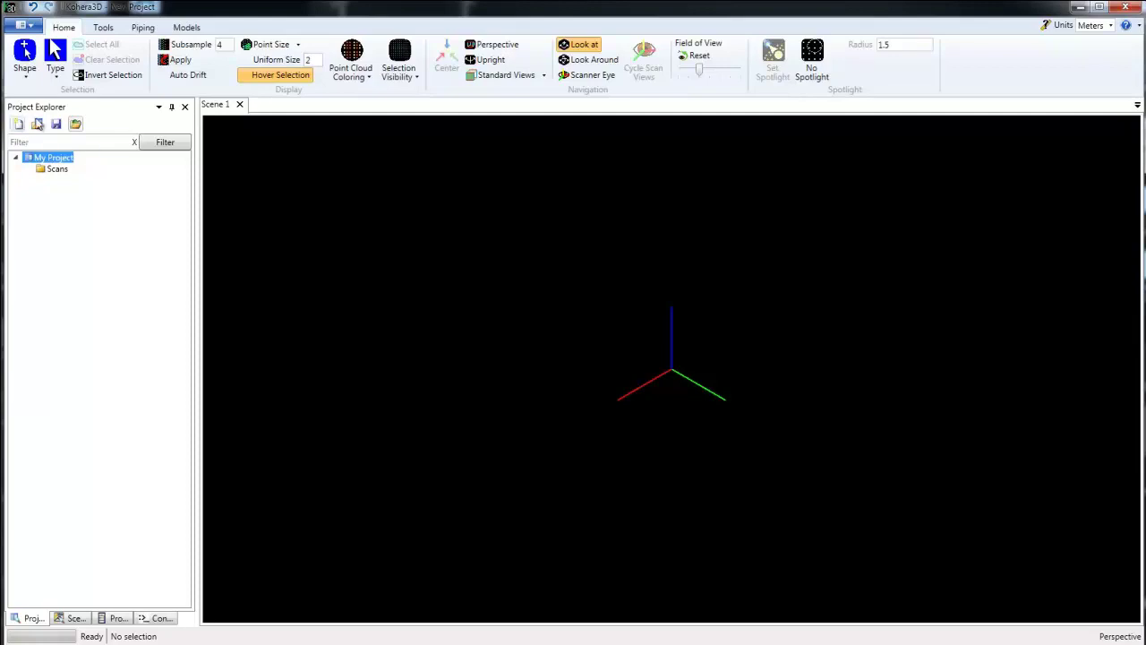
- Save the project as My Project.kpj in the Project 1 folder and dismiss the confirmation
click(55, 124)
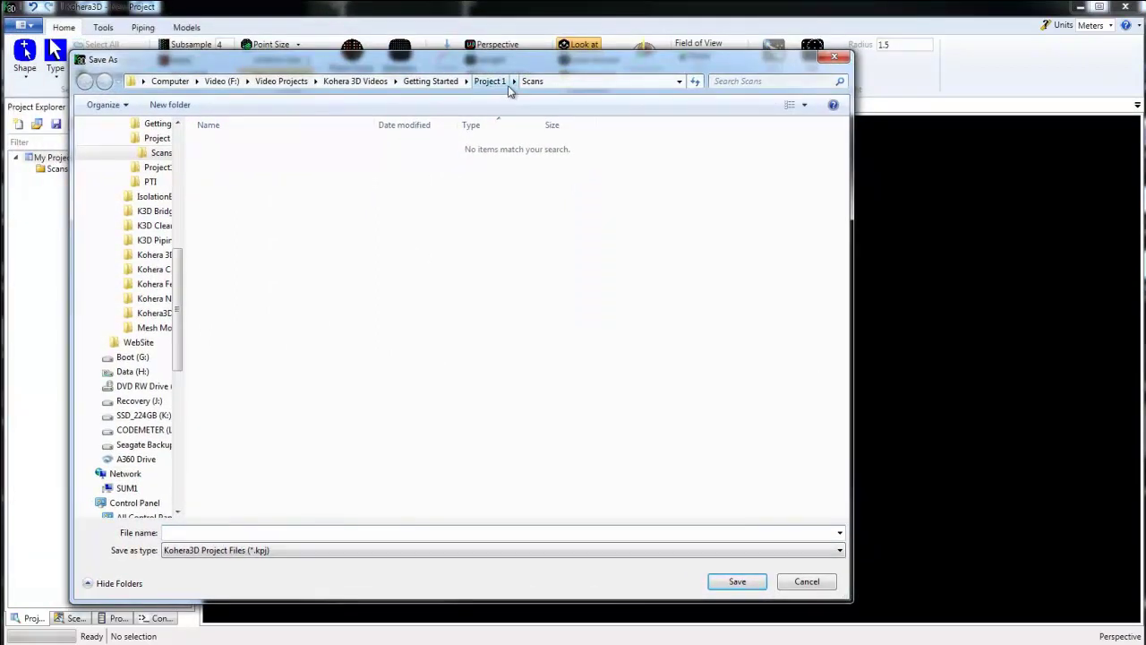
click(490, 81)
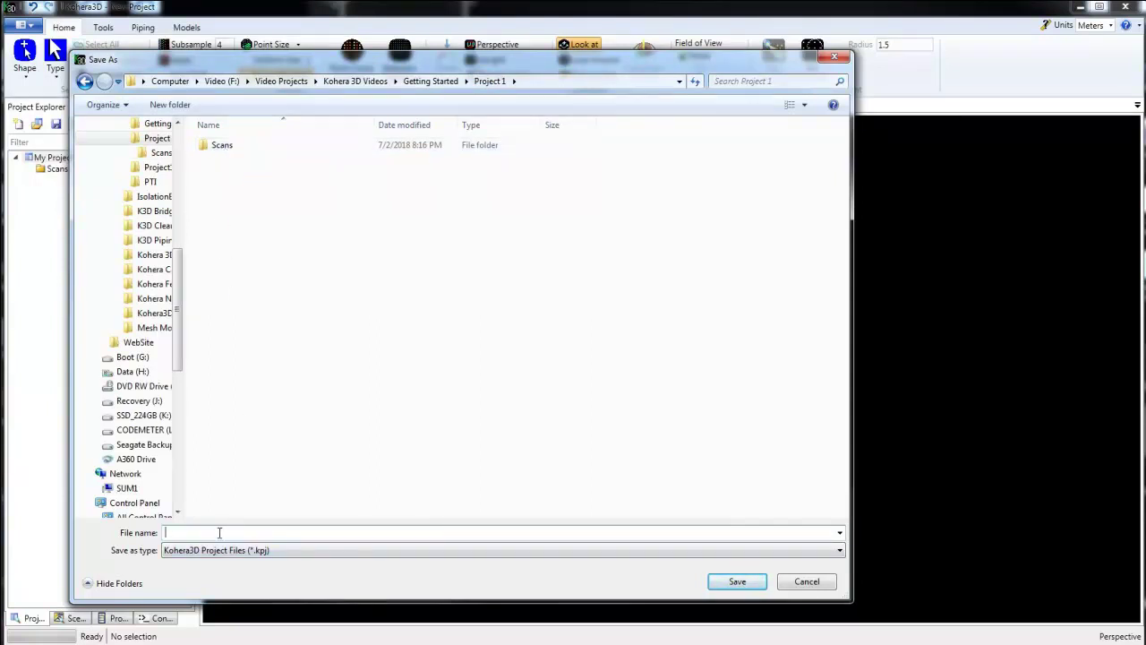
text(My Project)
click(750, 584)
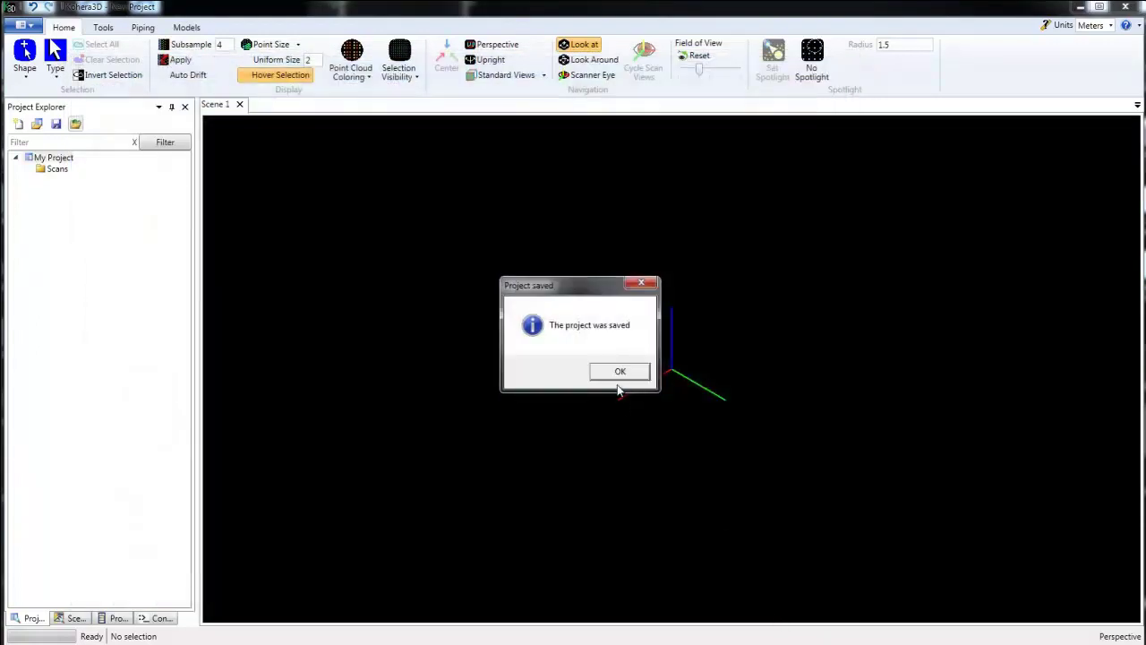
click(619, 373)
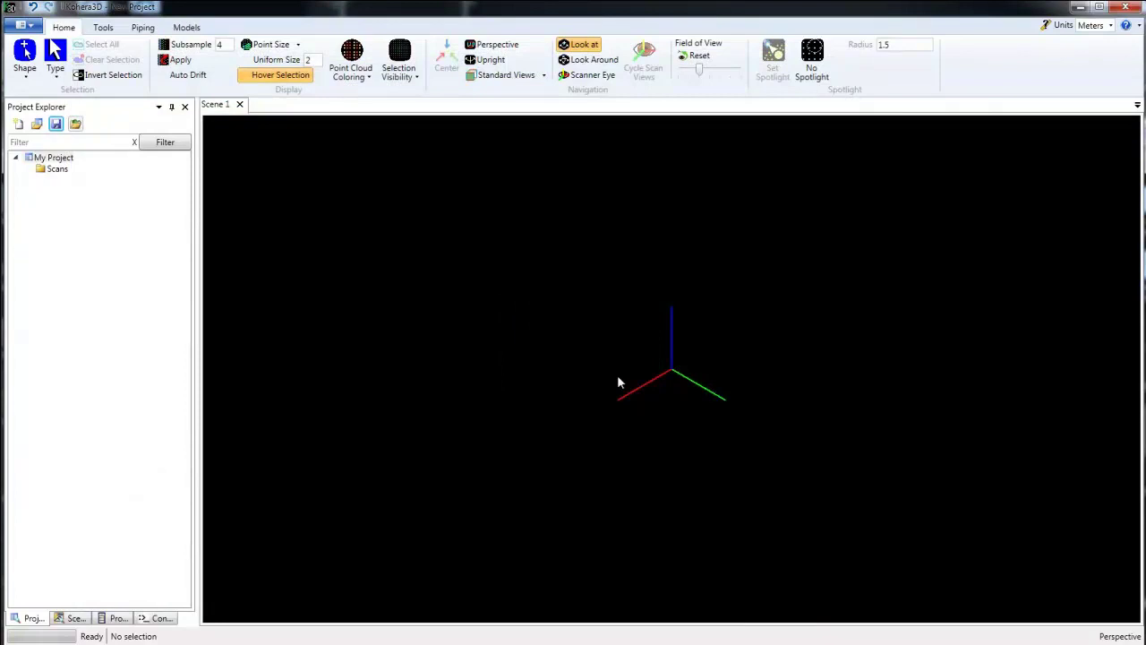
- Choose Scan01.e57 through Scan10.e57 from the Scans folder to add to the Scans node
click(58, 170)
click(77, 124)
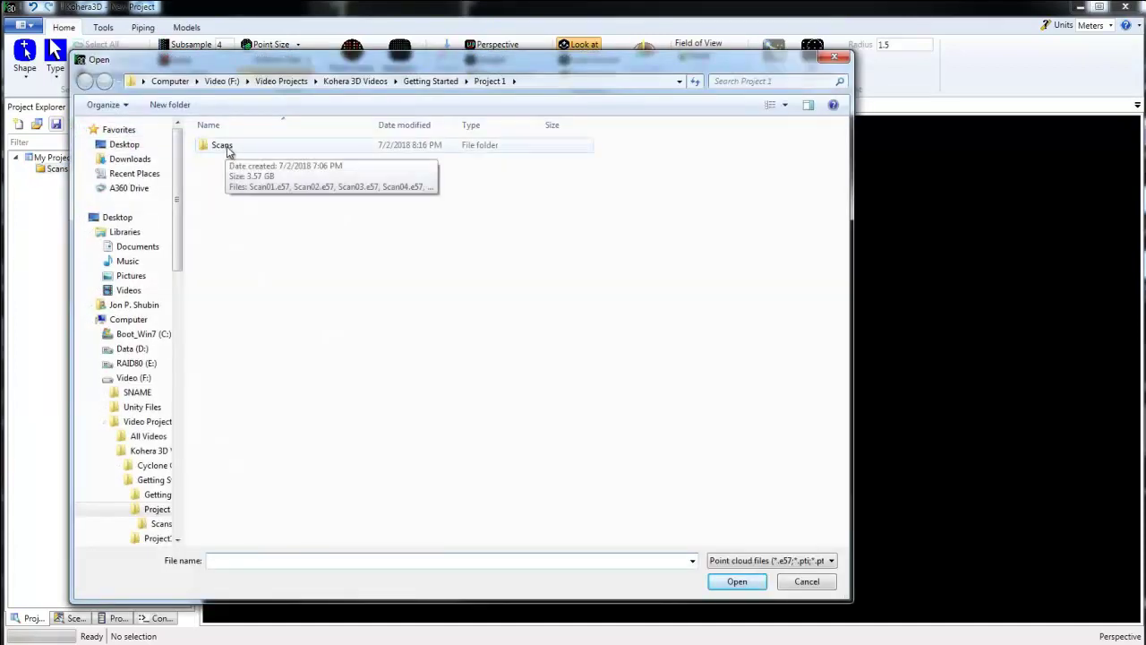
double_click(225, 150)
click(231, 144)
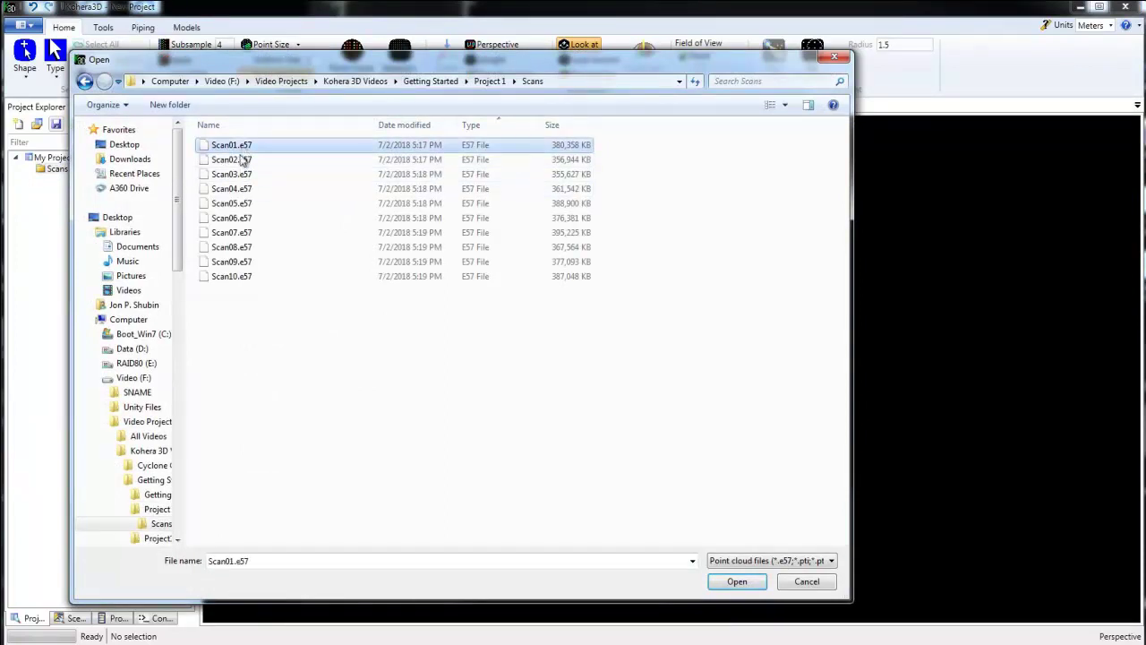
shift+click(233, 277)
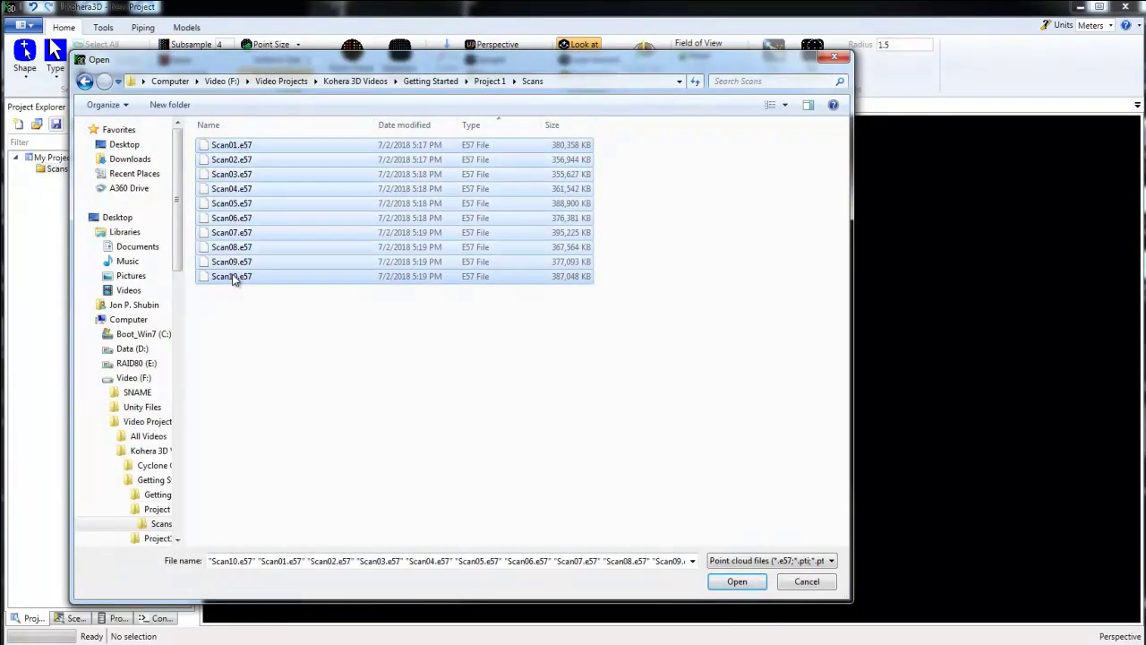
click(738, 582)
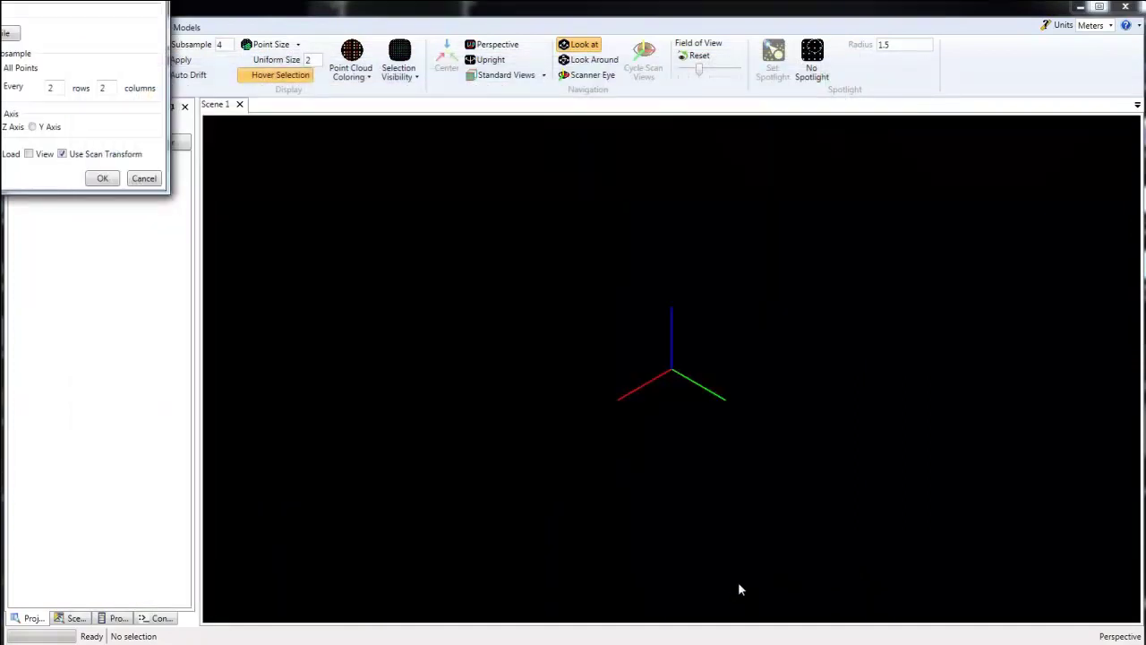
- Import the scans subsampling every 2 rows and 2 columns
drag(72, 4, 523, 206)
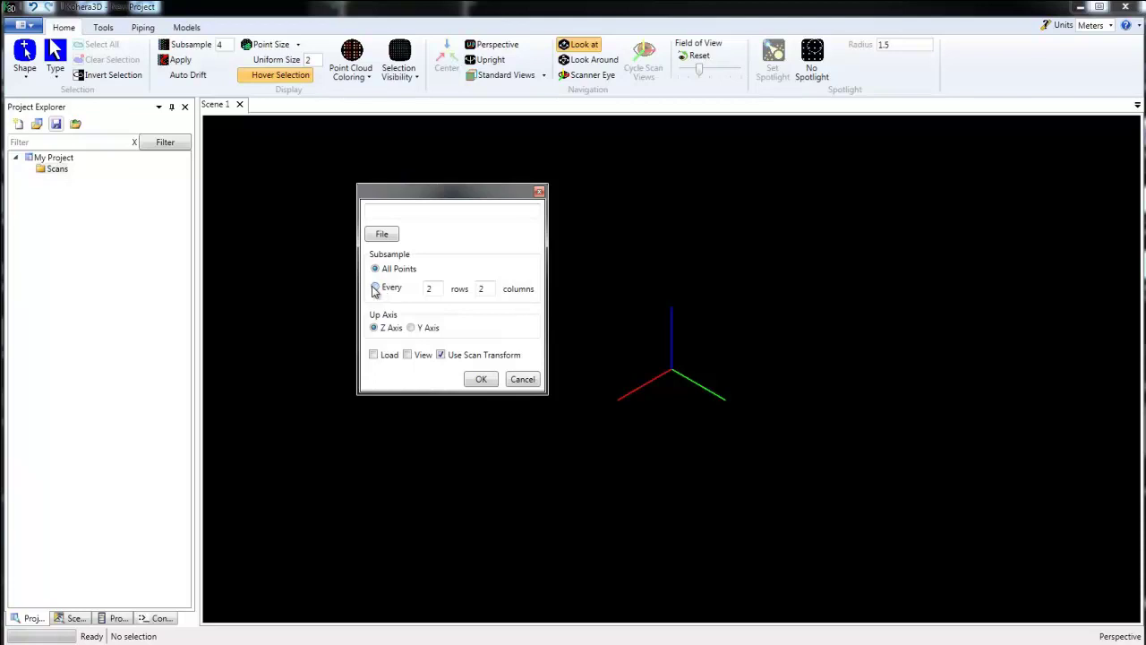
click(394, 296)
click(481, 380)
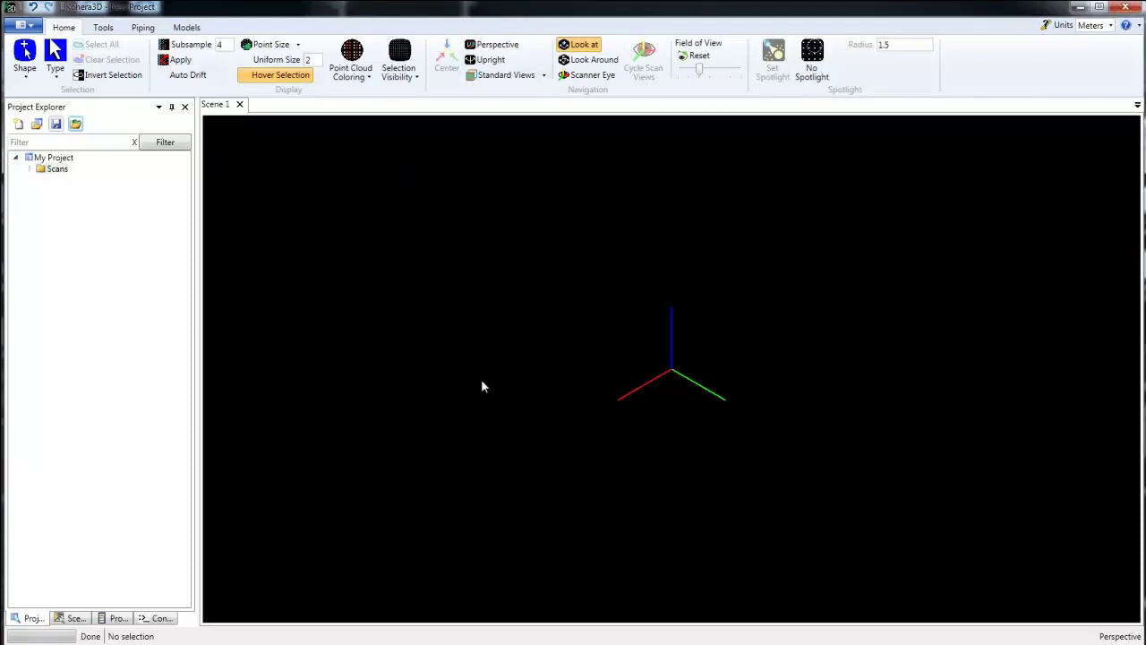
- Save My Project now that it holds the ten scans
double_click(36, 169)
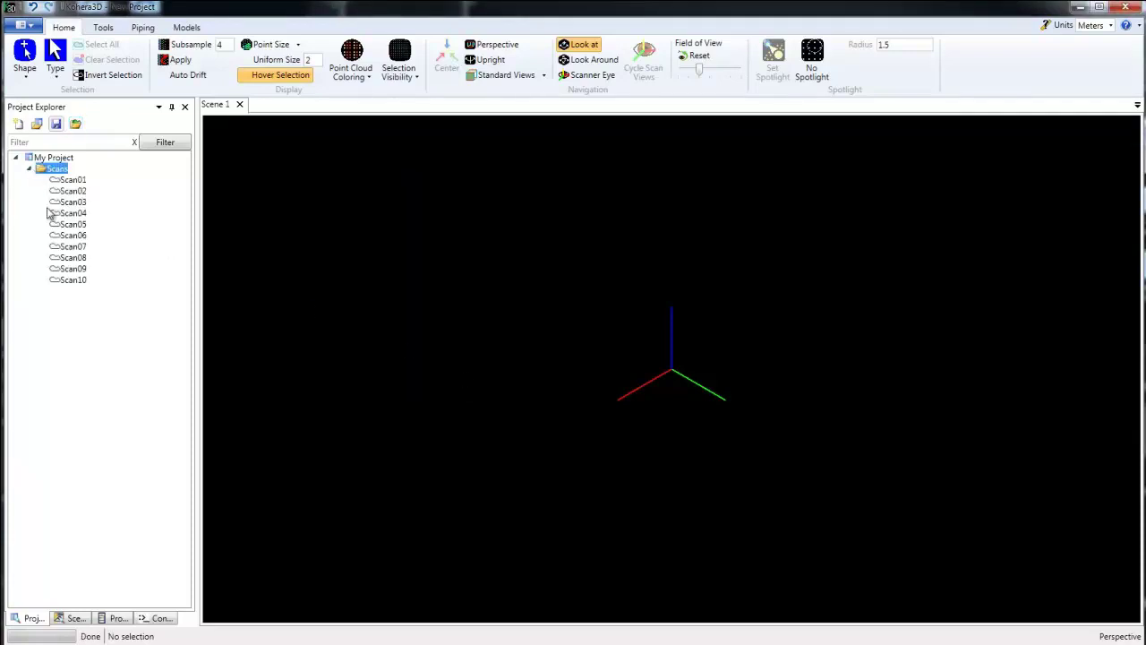
click(52, 158)
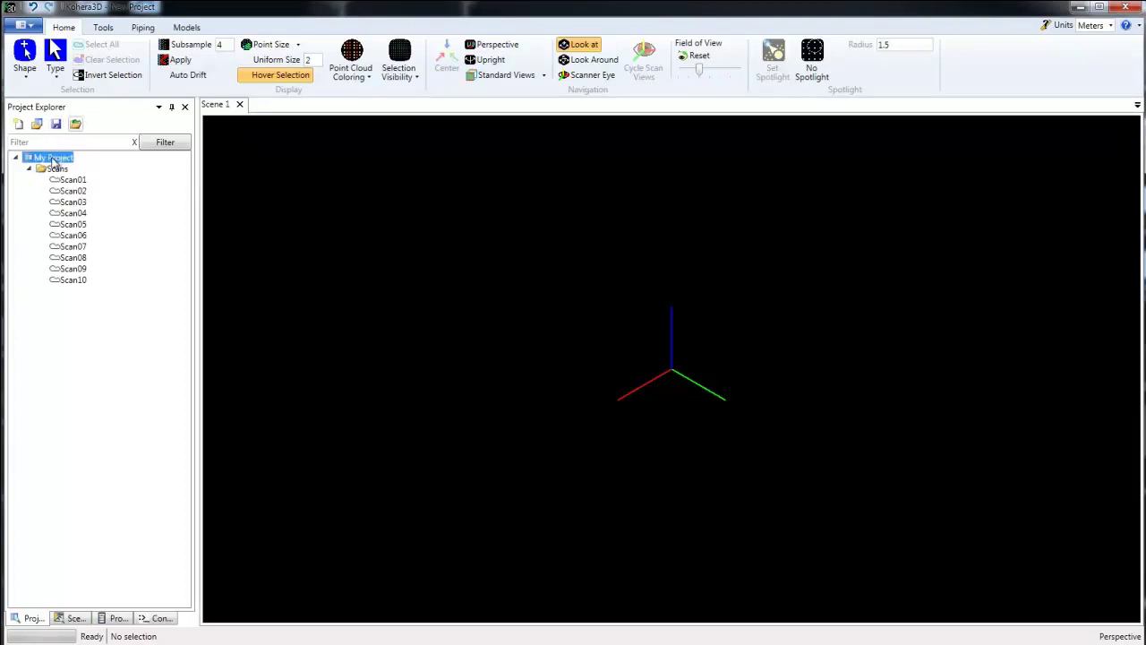
click(56, 124)
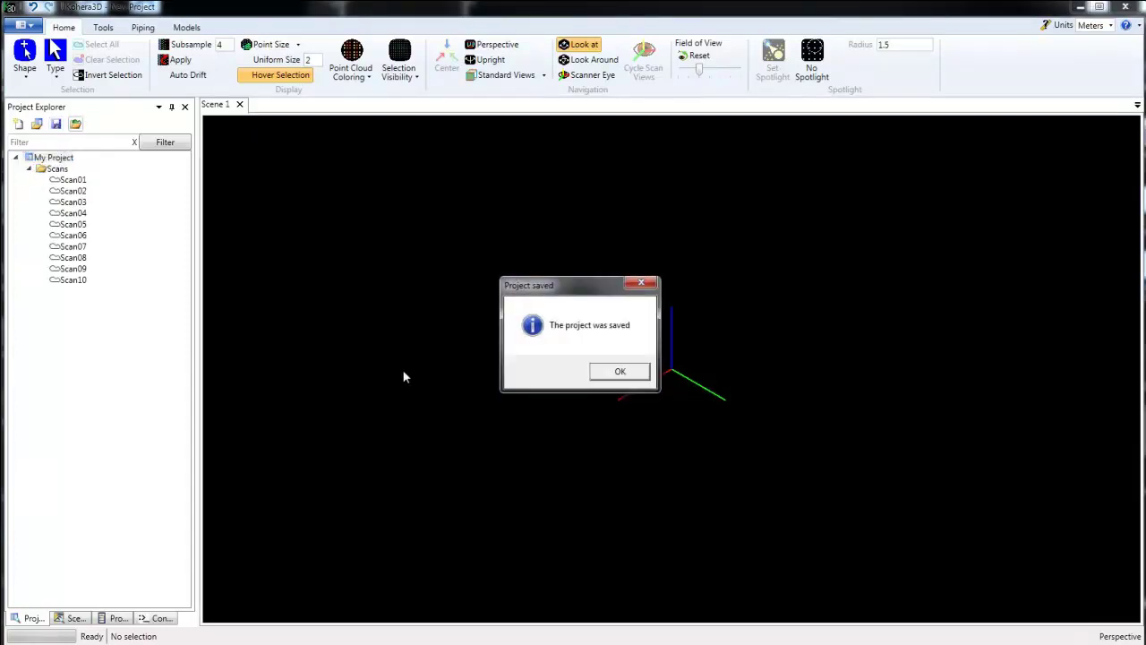
click(618, 373)
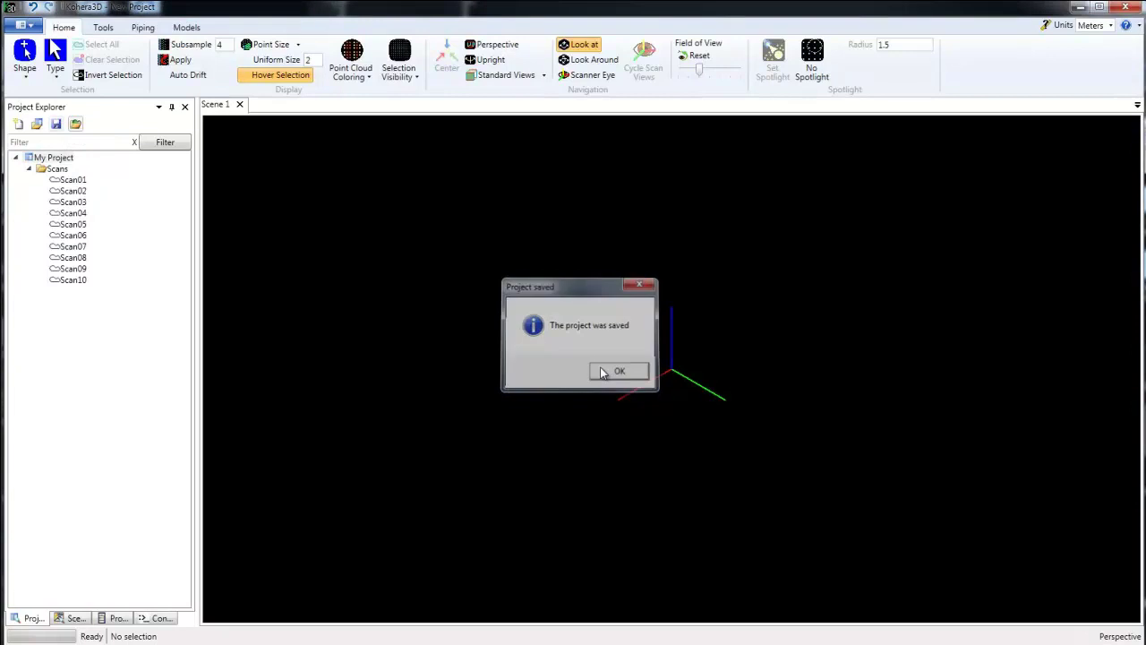
- Remove My Project from the explorer and reopen My Project.kpj from Project 1
right_click(65, 167)
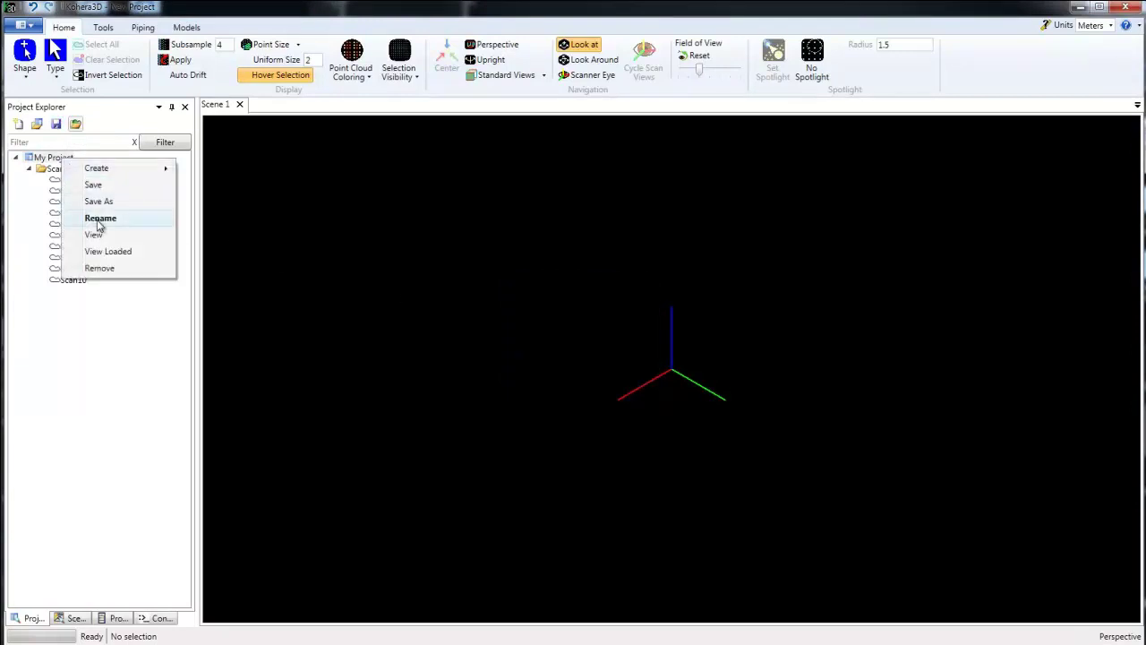
click(104, 269)
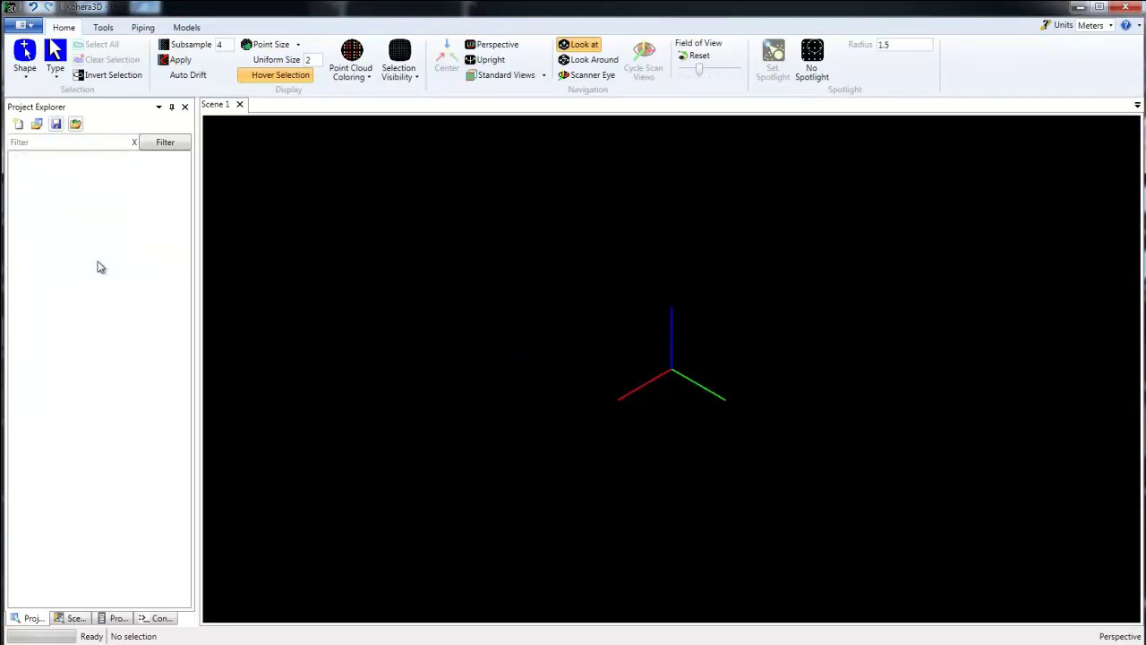
click(37, 125)
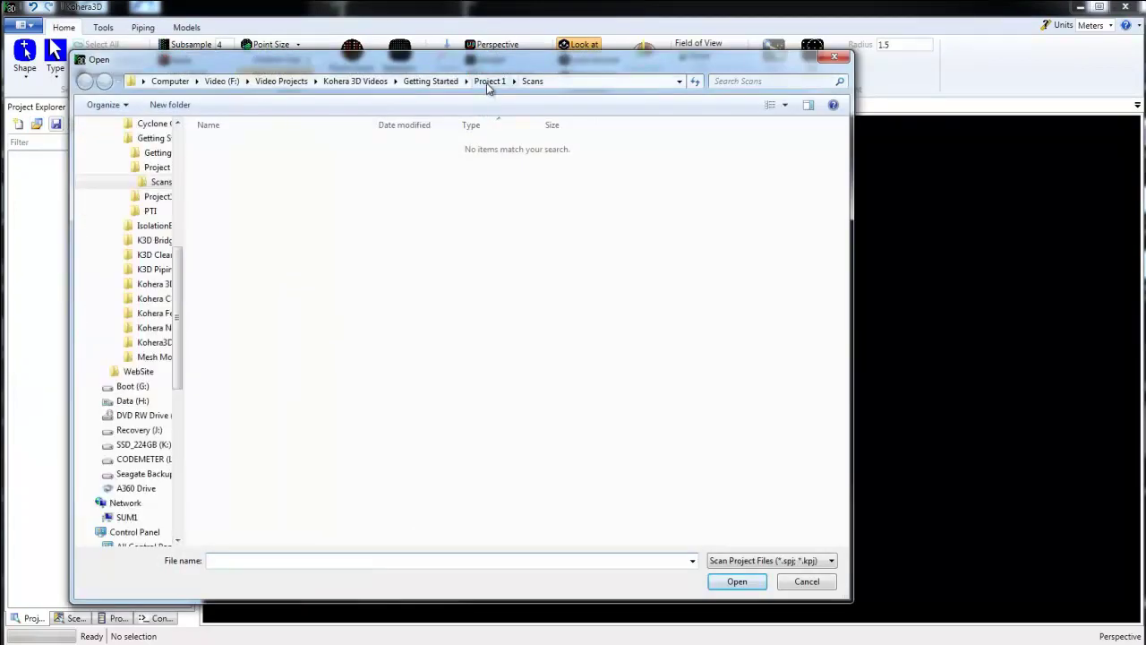
click(490, 80)
double_click(240, 161)
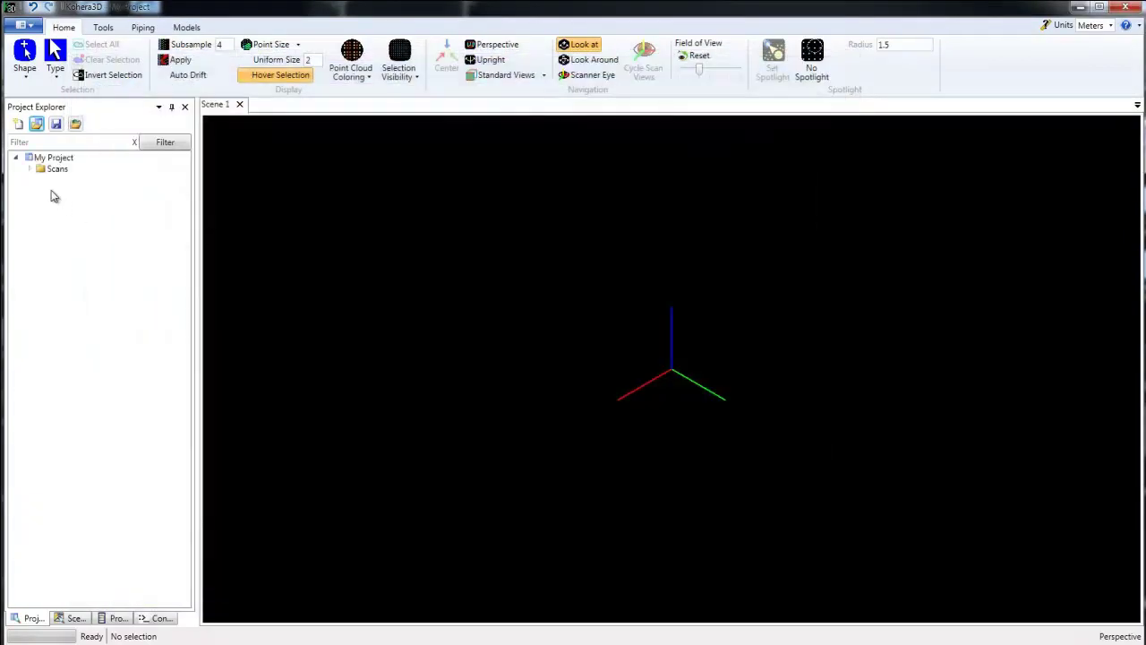
click(29, 169)
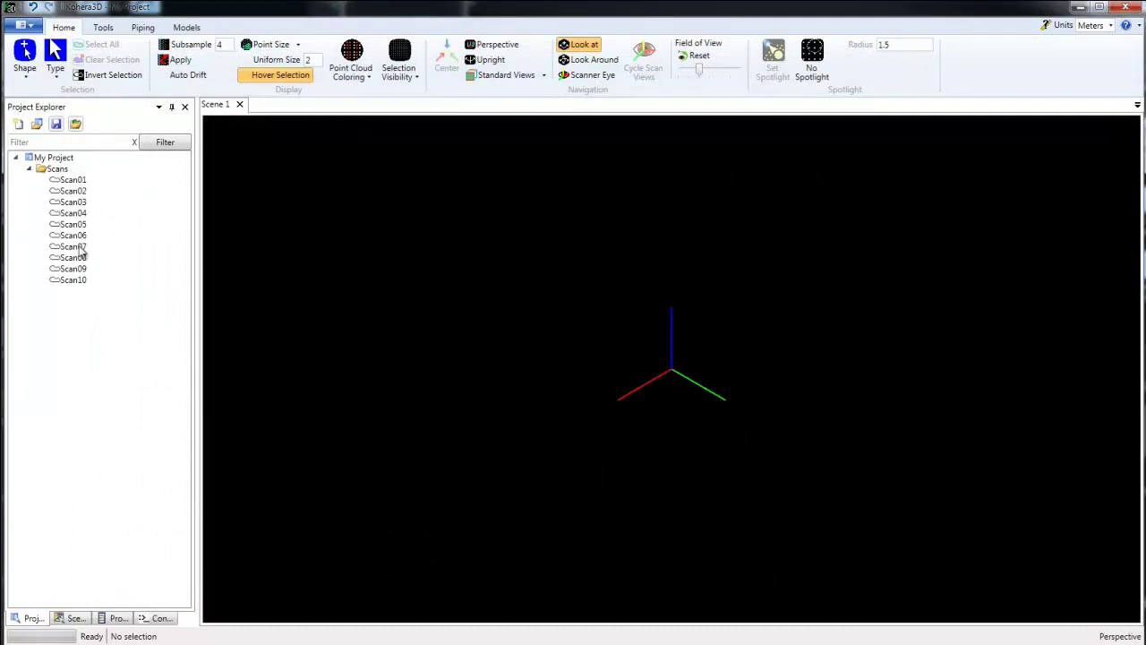
- Load Scan01 through Scan10 into the scene and move in toward the pipework
click(69, 181)
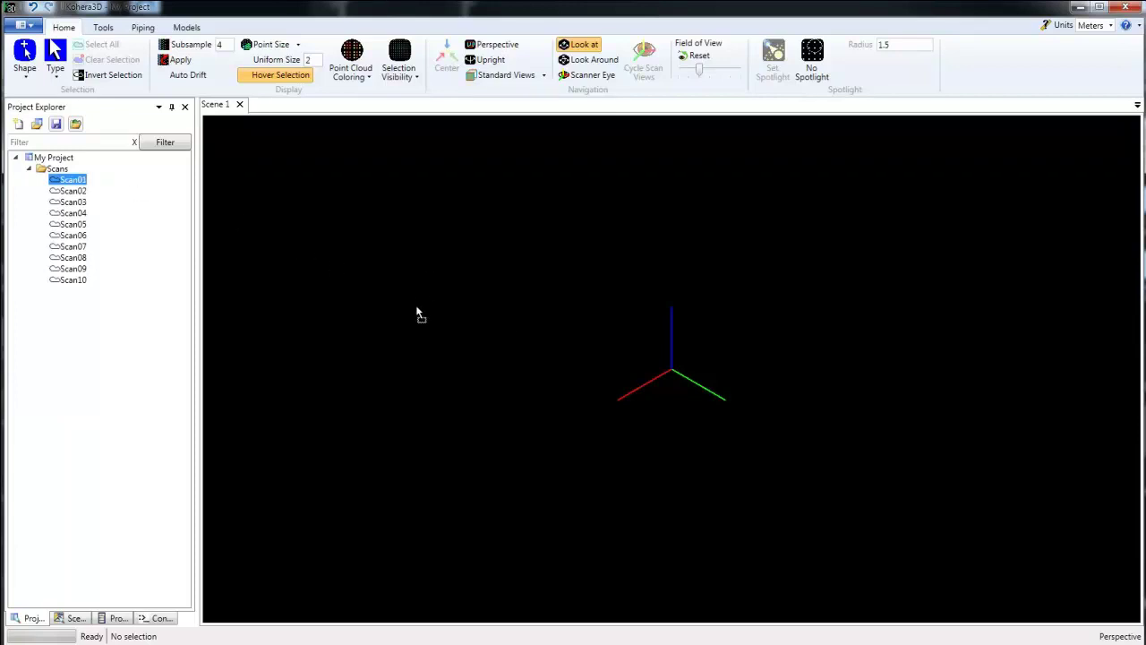
click(75, 225)
shift+click(76, 280)
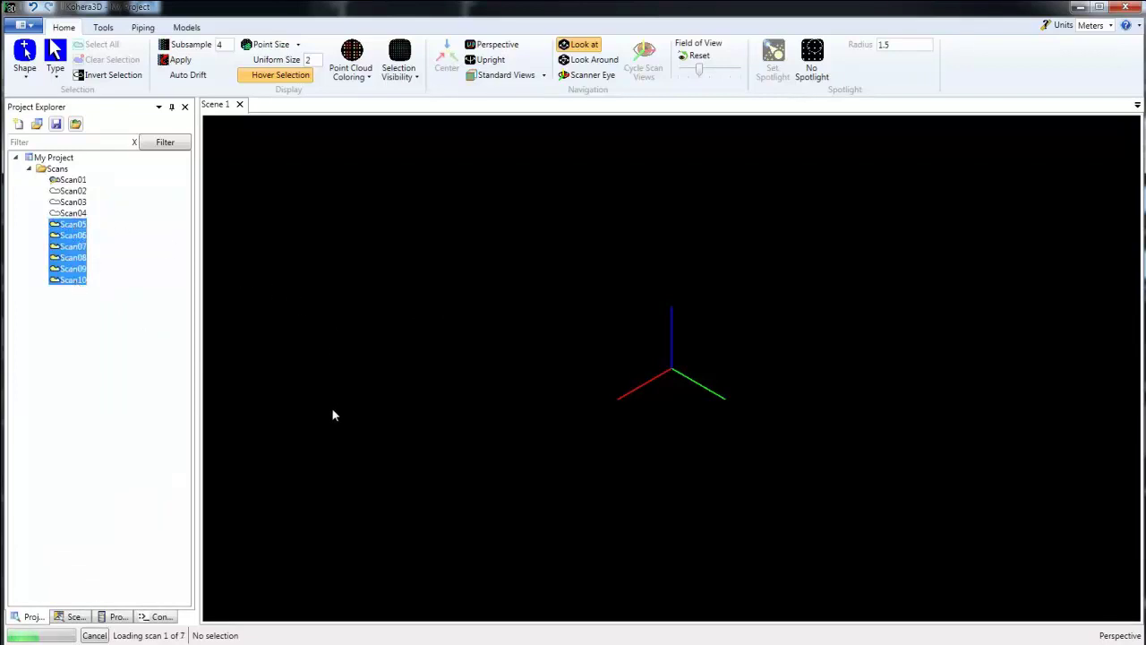
click(57, 170)
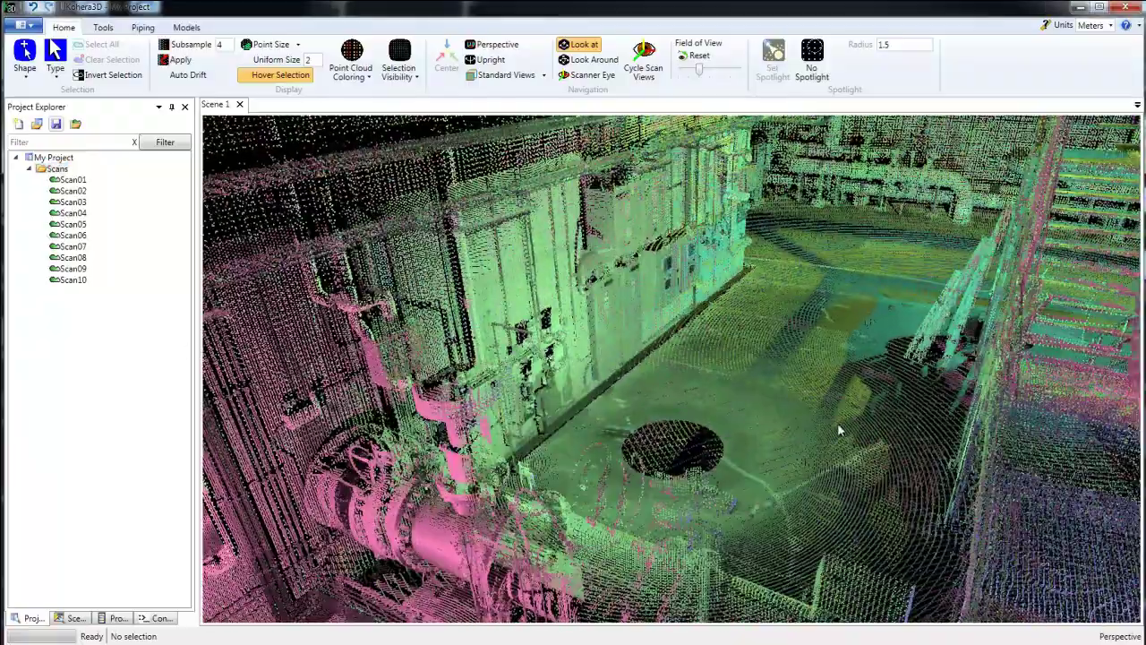
drag(839, 430, 796, 408)
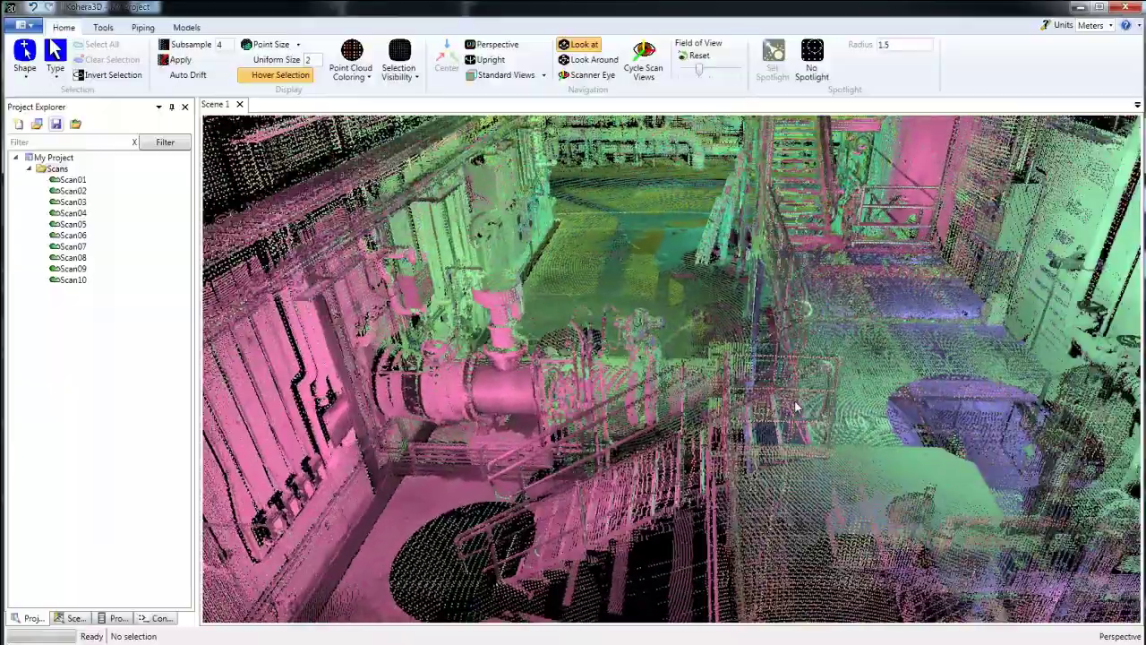
scroll(806, 411, up, 2)
drag(815, 412, 727, 430)
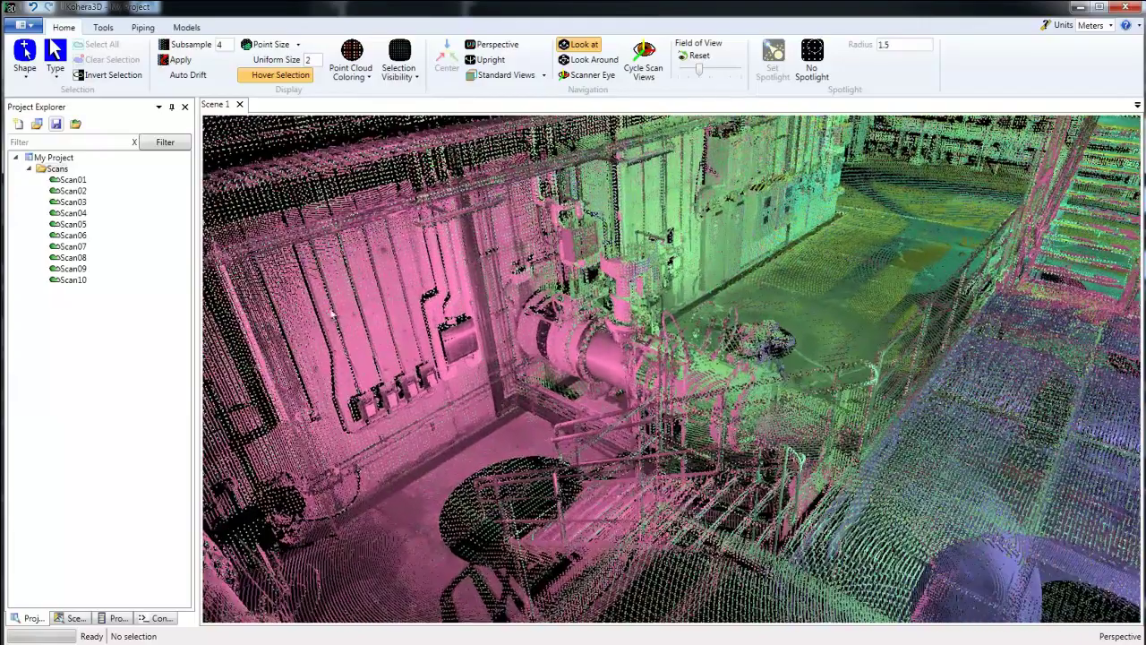
- Try Intensity As Hue colouring, then switch the point cloud to Uniform Scan Color
click(372, 80)
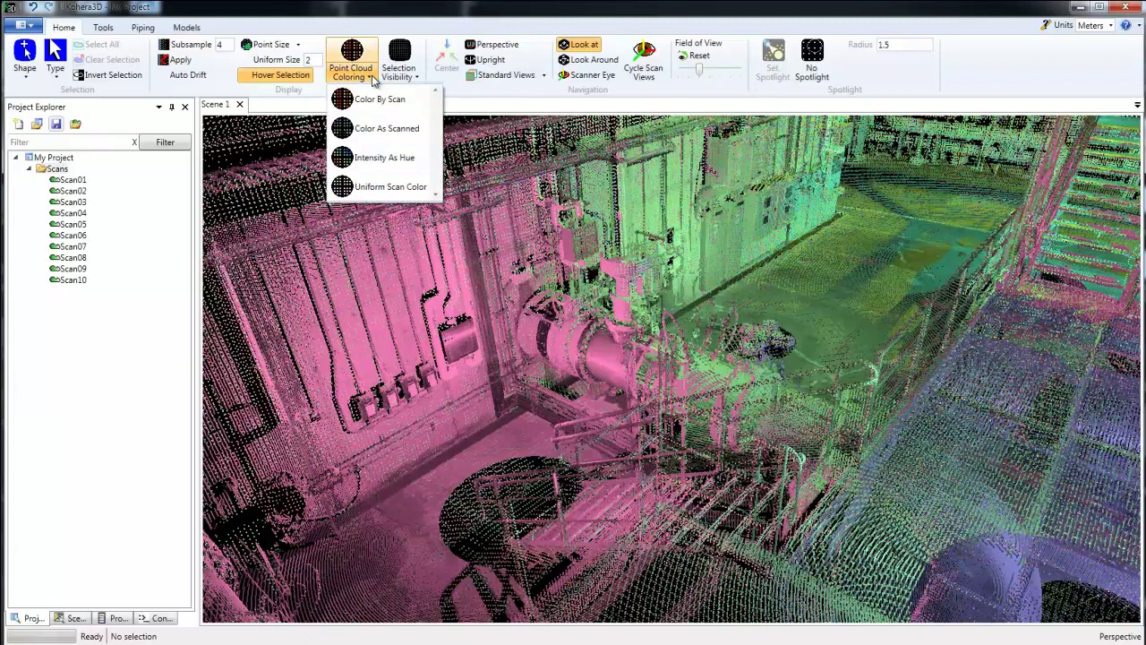
click(383, 159)
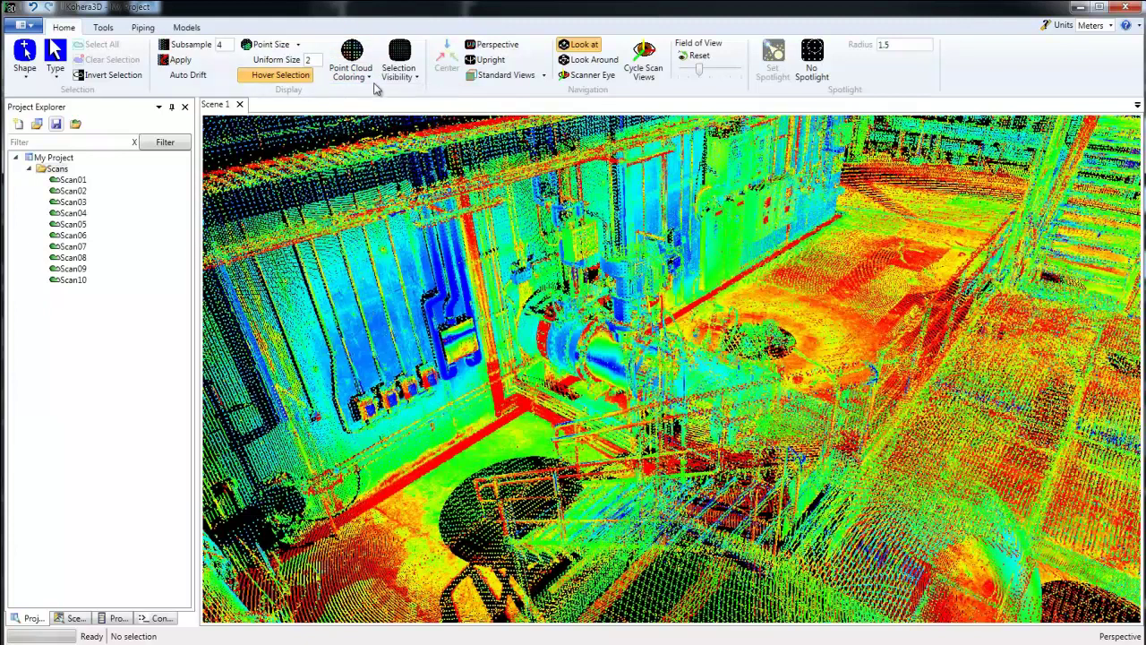
click(369, 77)
click(378, 188)
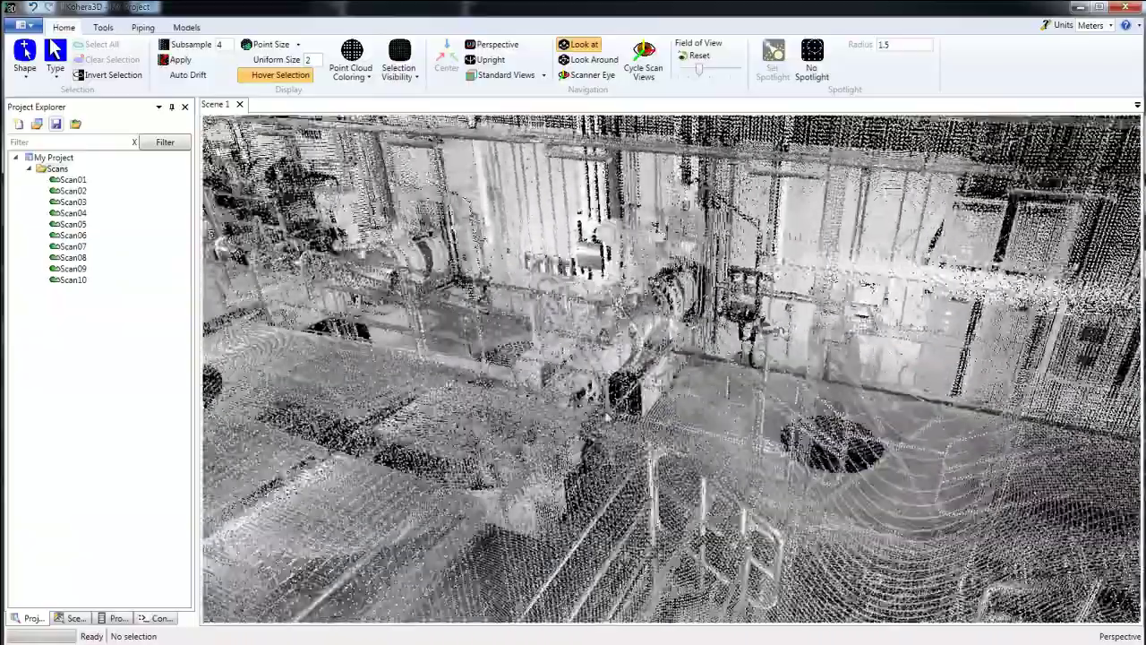
drag(977, 483, 836, 447)
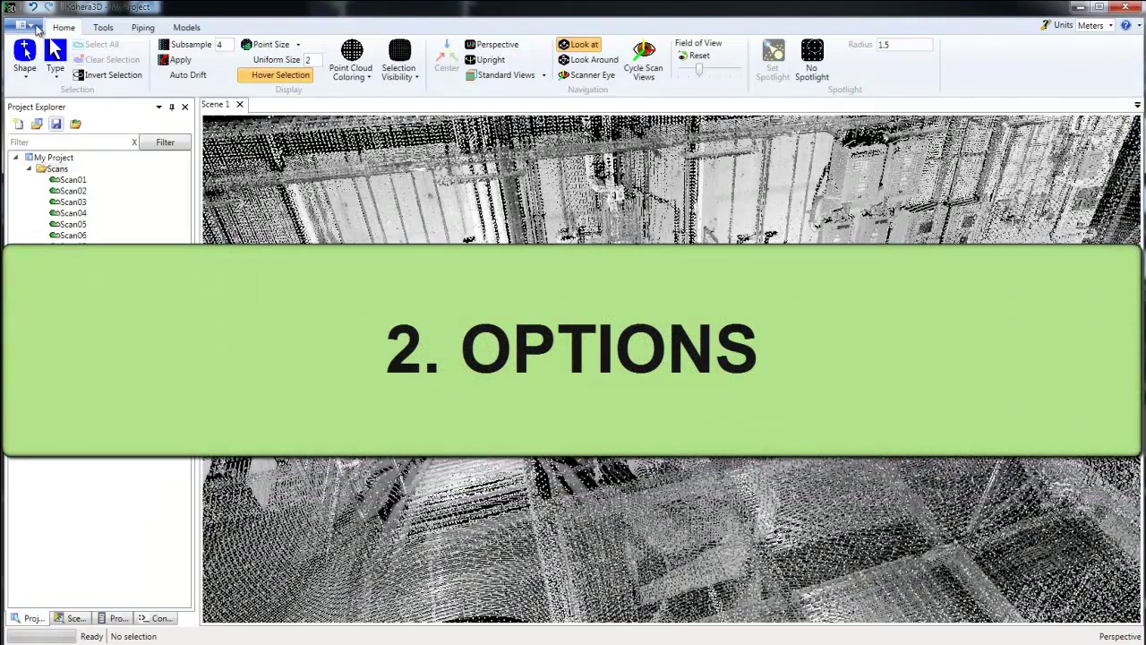
click(34, 27)
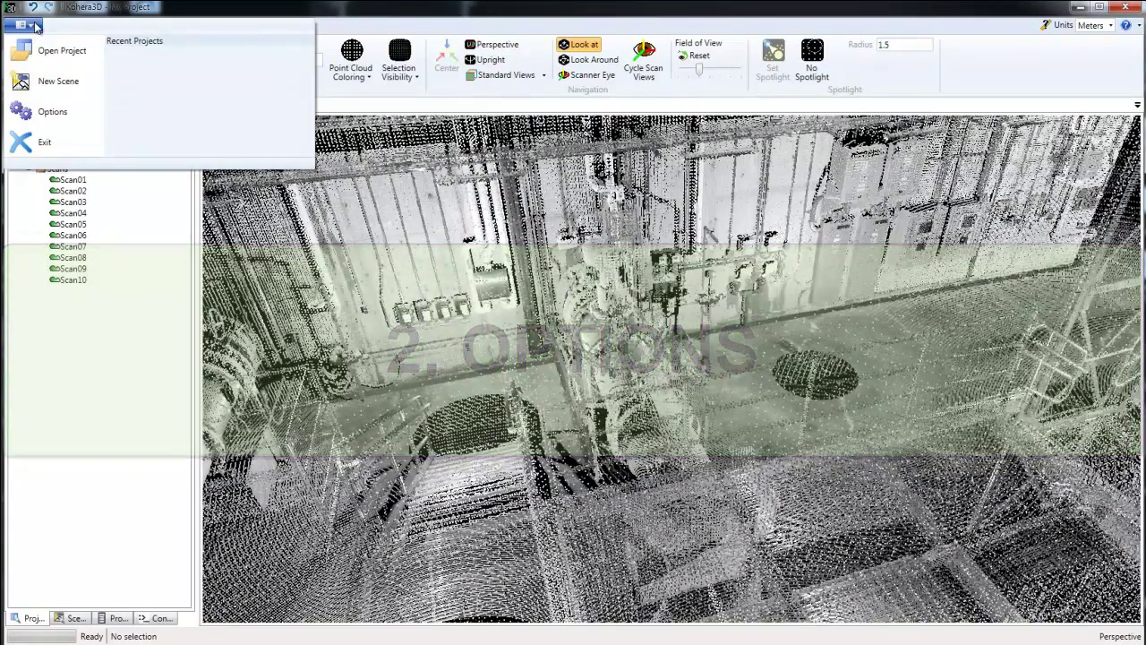
click(43, 111)
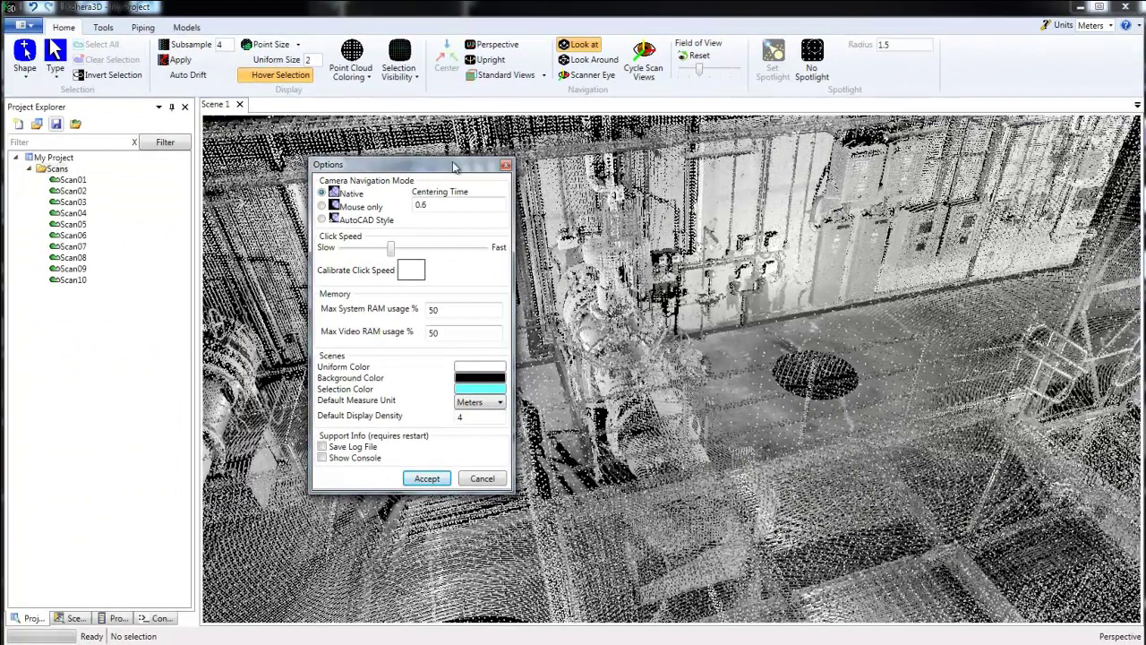
drag(446, 164, 350, 129)
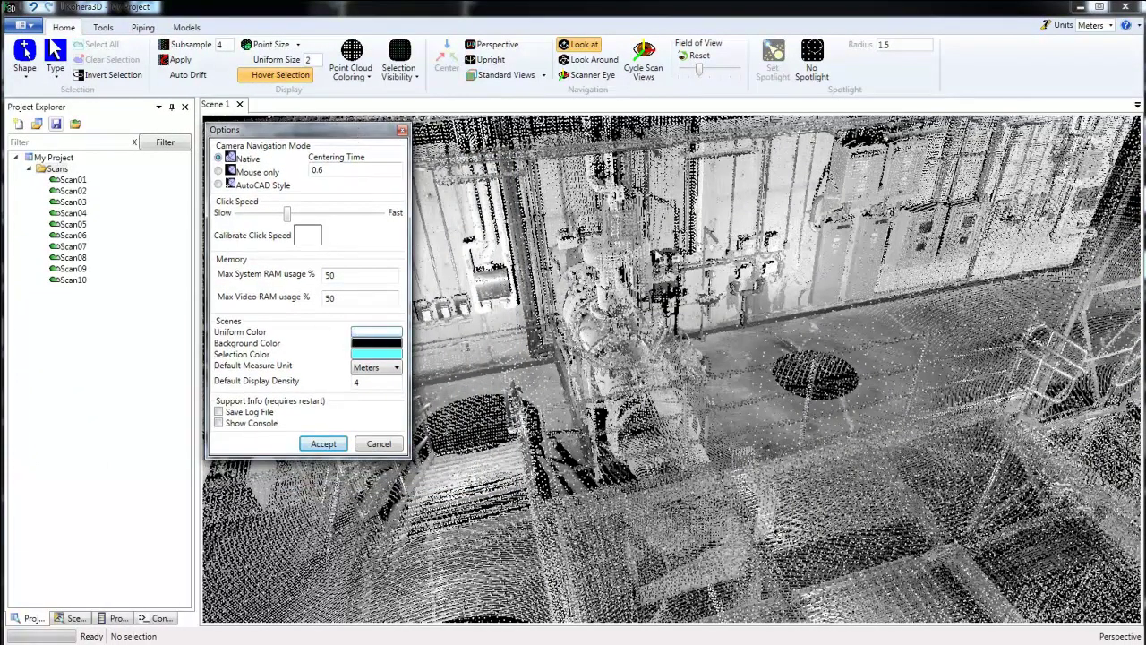
click(376, 334)
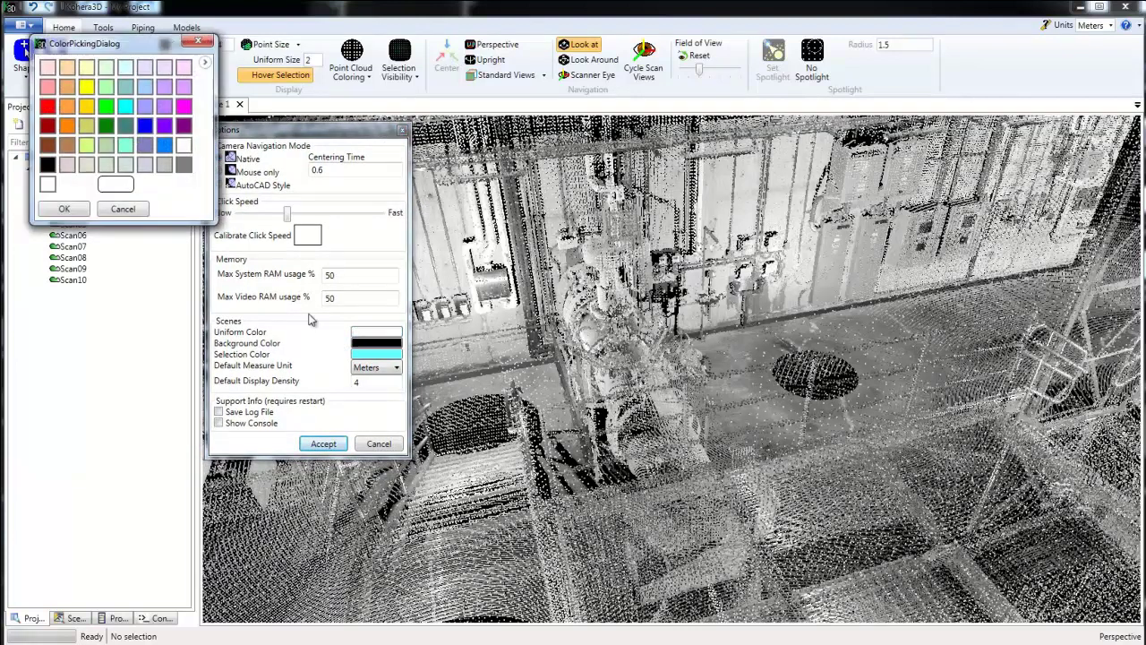
click(106, 109)
click(78, 209)
click(330, 444)
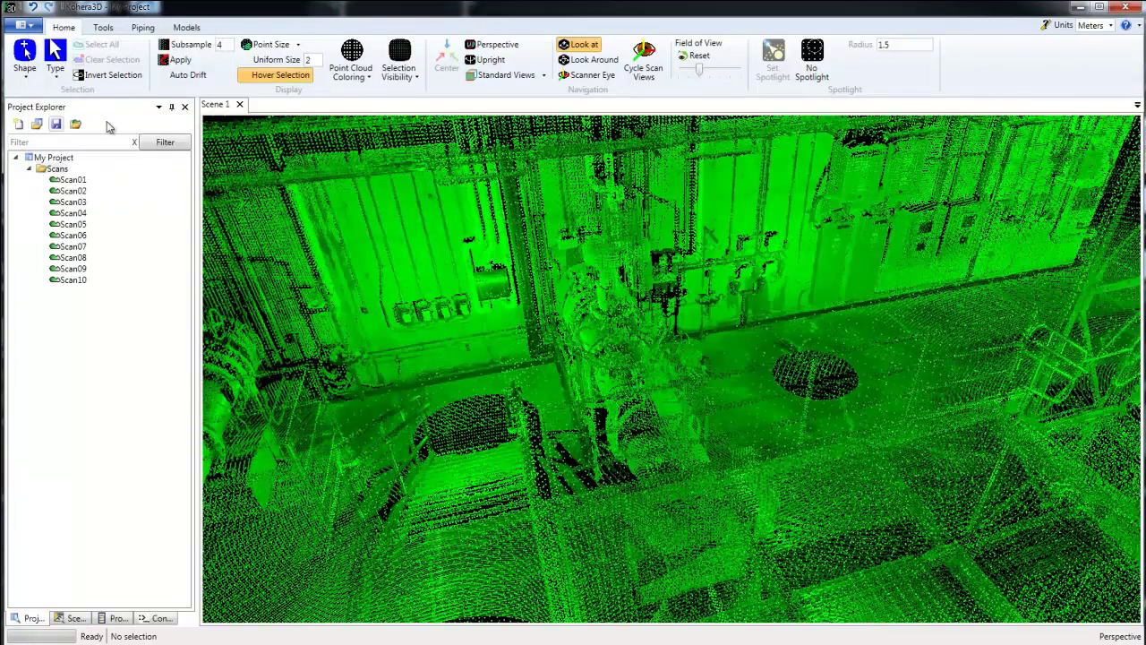
click(23, 25)
click(47, 112)
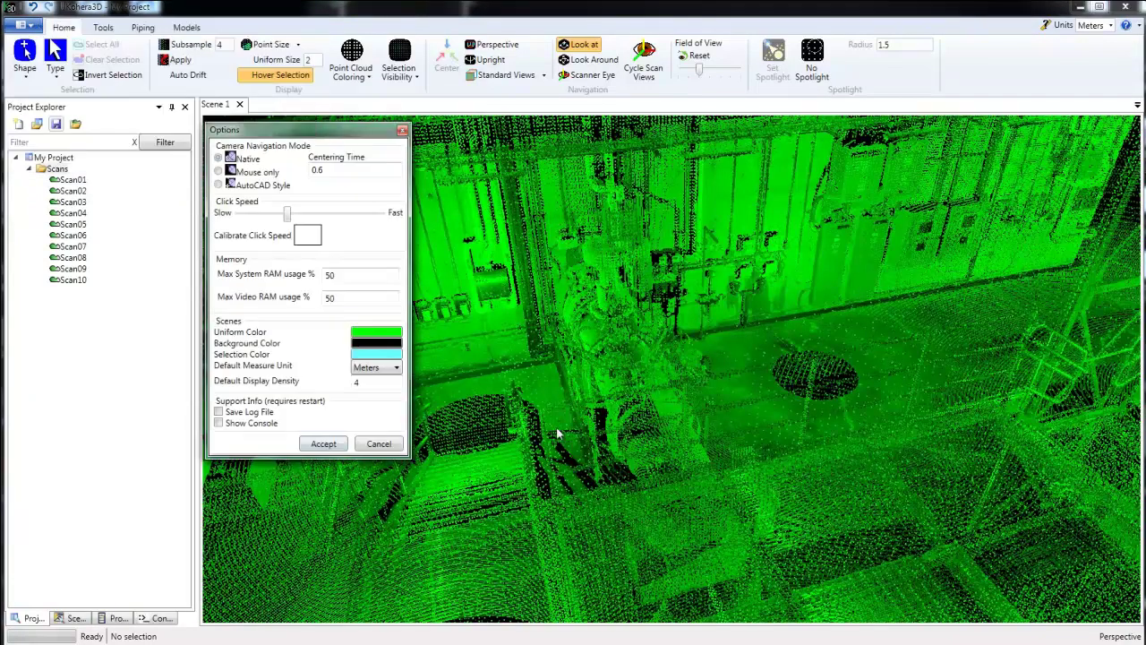
click(376, 332)
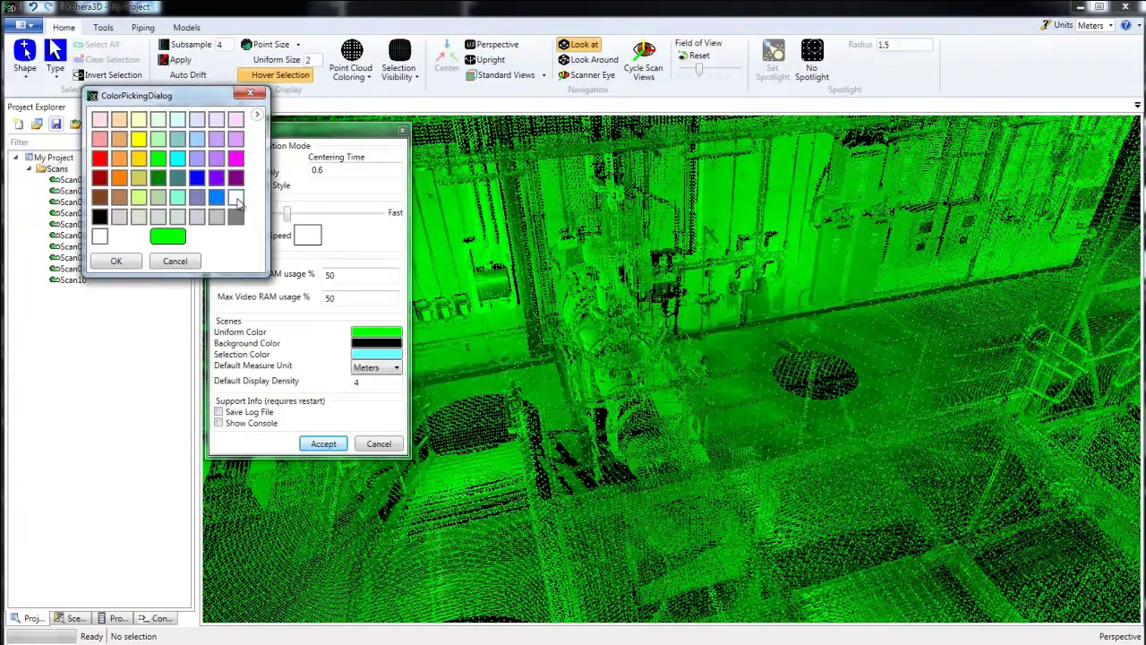
click(235, 197)
click(133, 262)
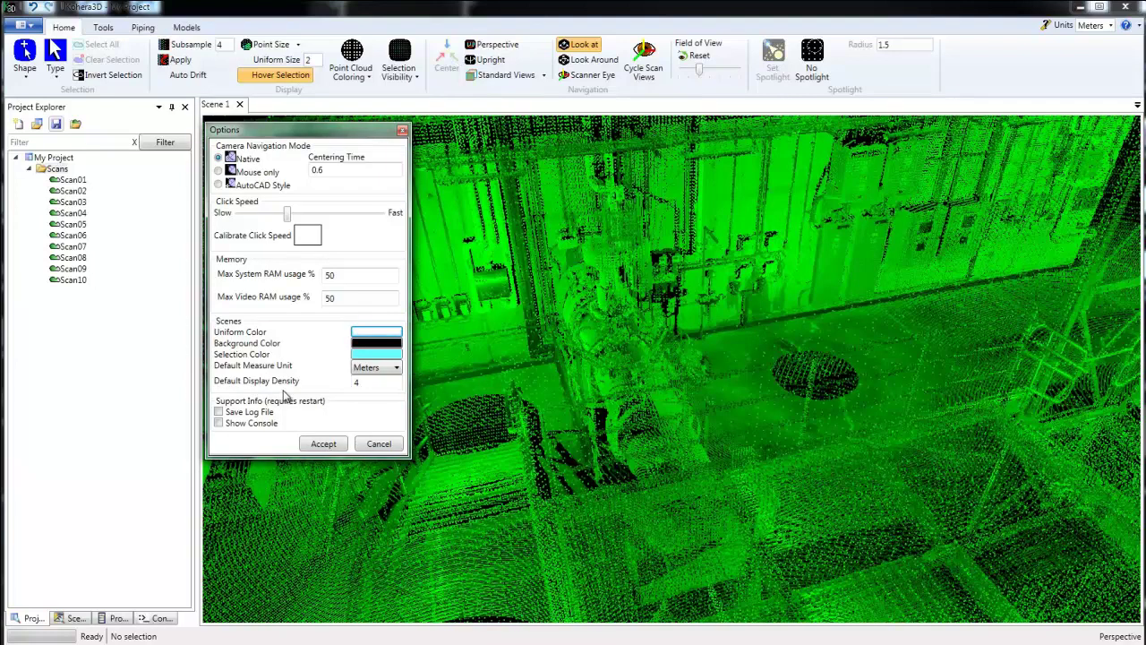
click(324, 444)
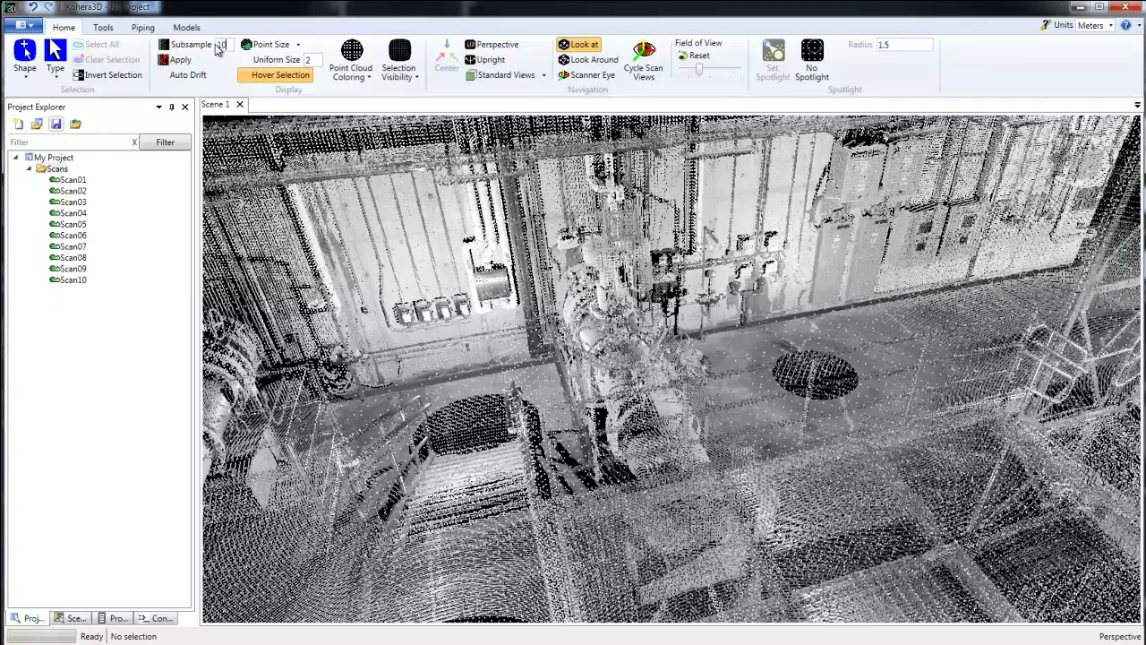
click(179, 60)
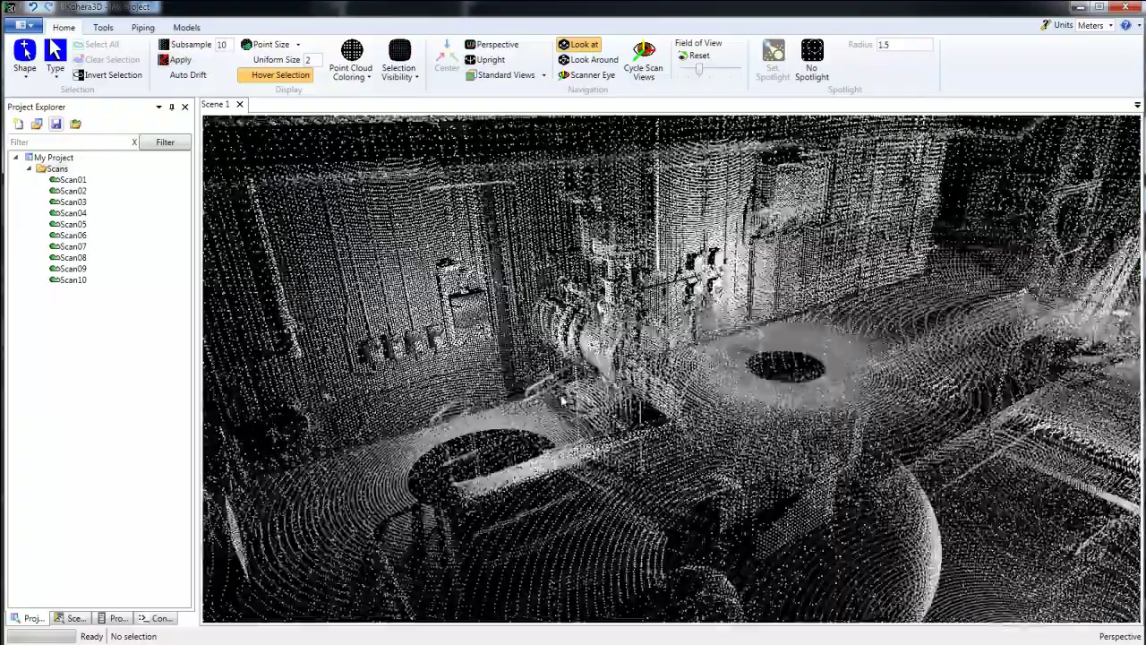
drag(562, 400, 443, 422)
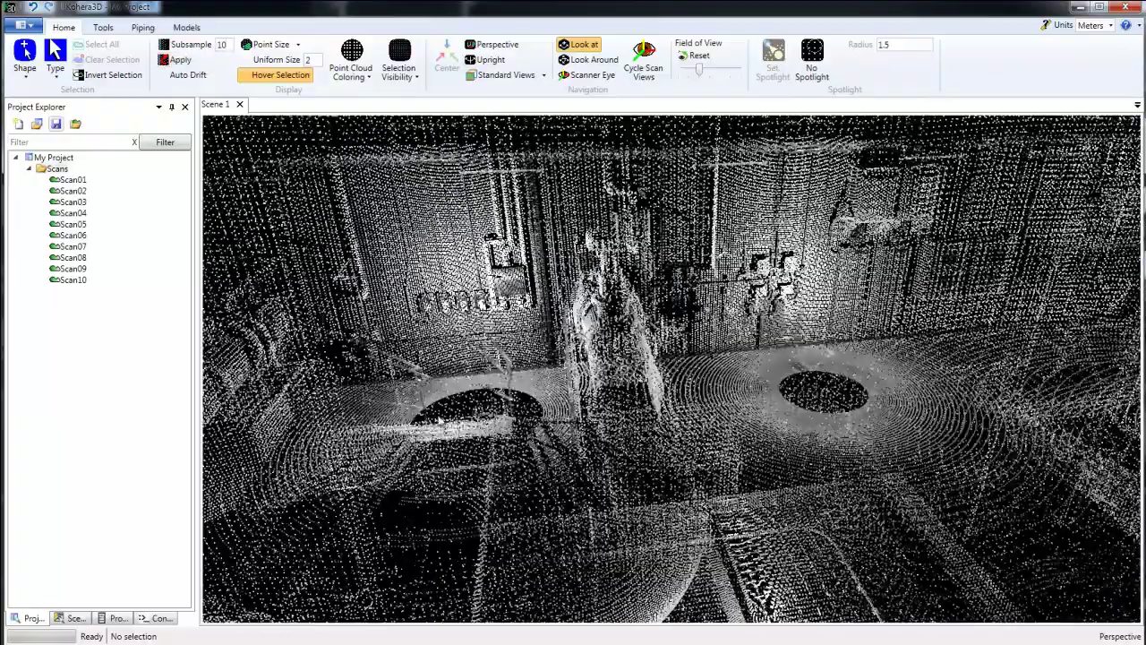
click(183, 60)
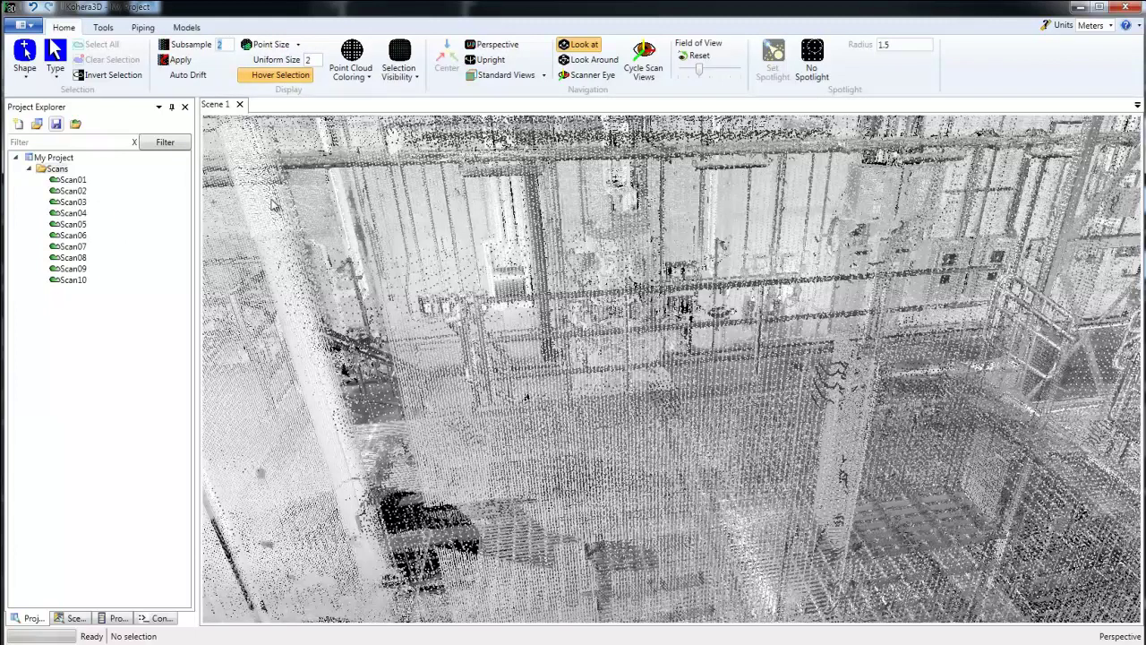
click(180, 60)
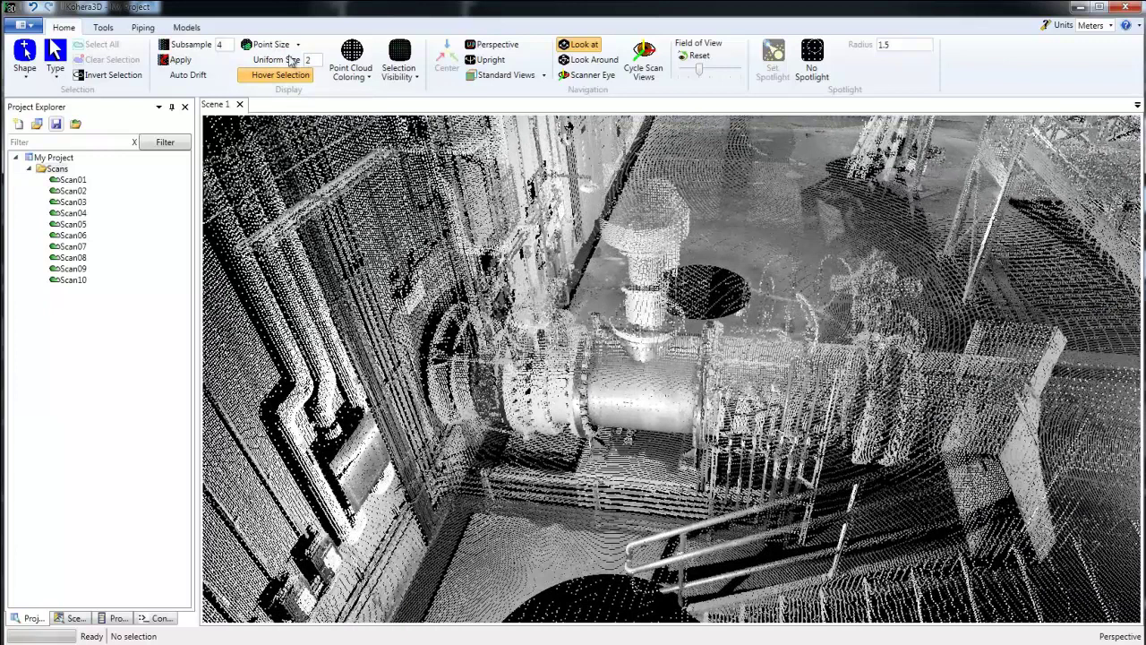
- Switch the point size mode to Uniform with a size of 1
double_click(317, 60)
click(297, 44)
click(280, 128)
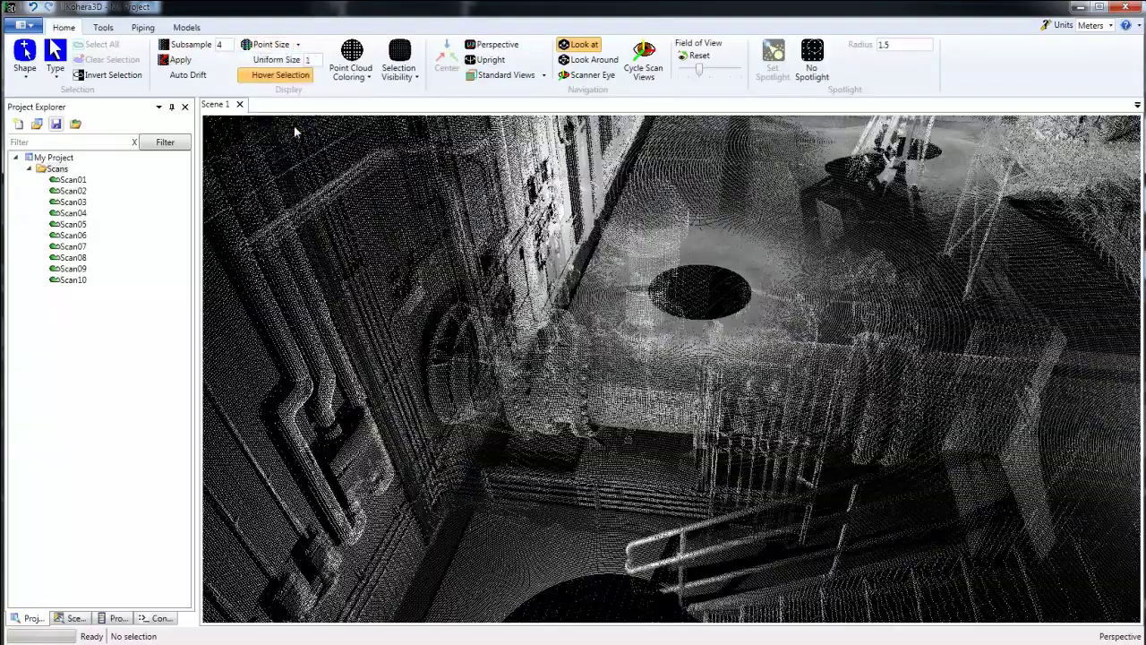
drag(714, 519, 656, 497)
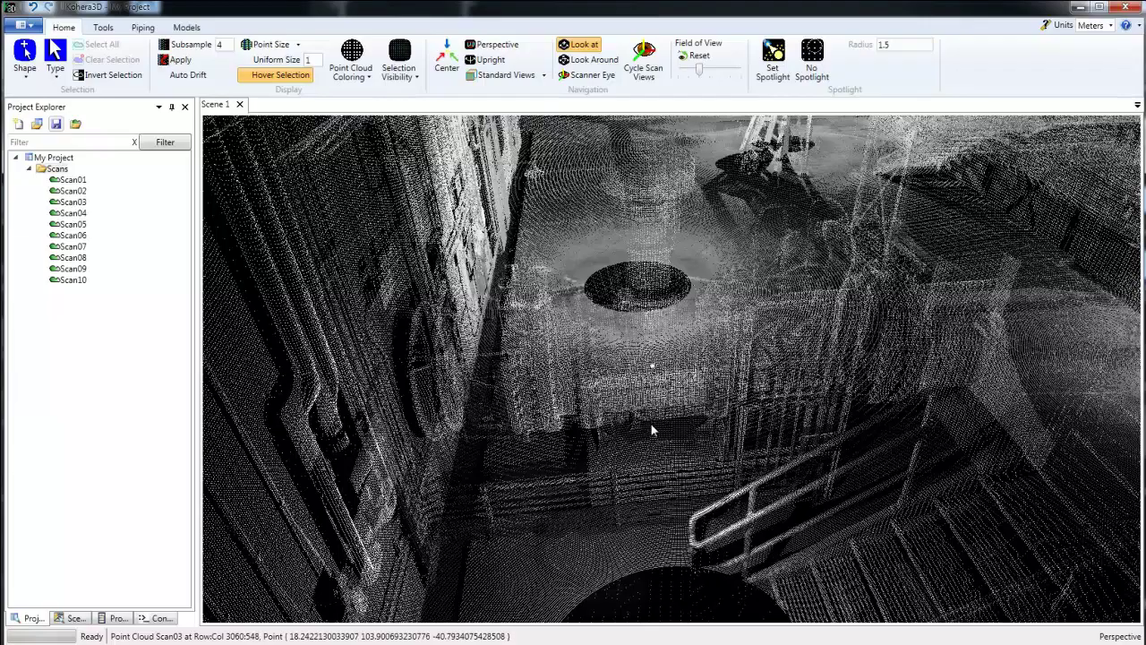
- Centre near the floor opening and spotlight the large valve and surrounding pipes
key(c)
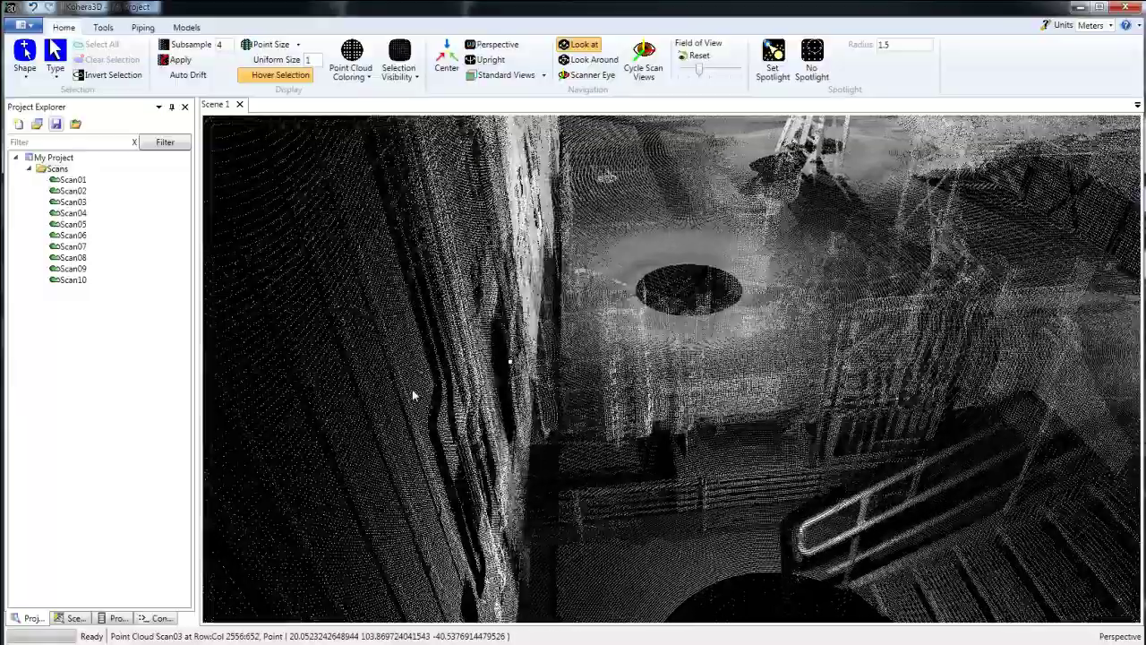
drag(416, 394, 769, 287)
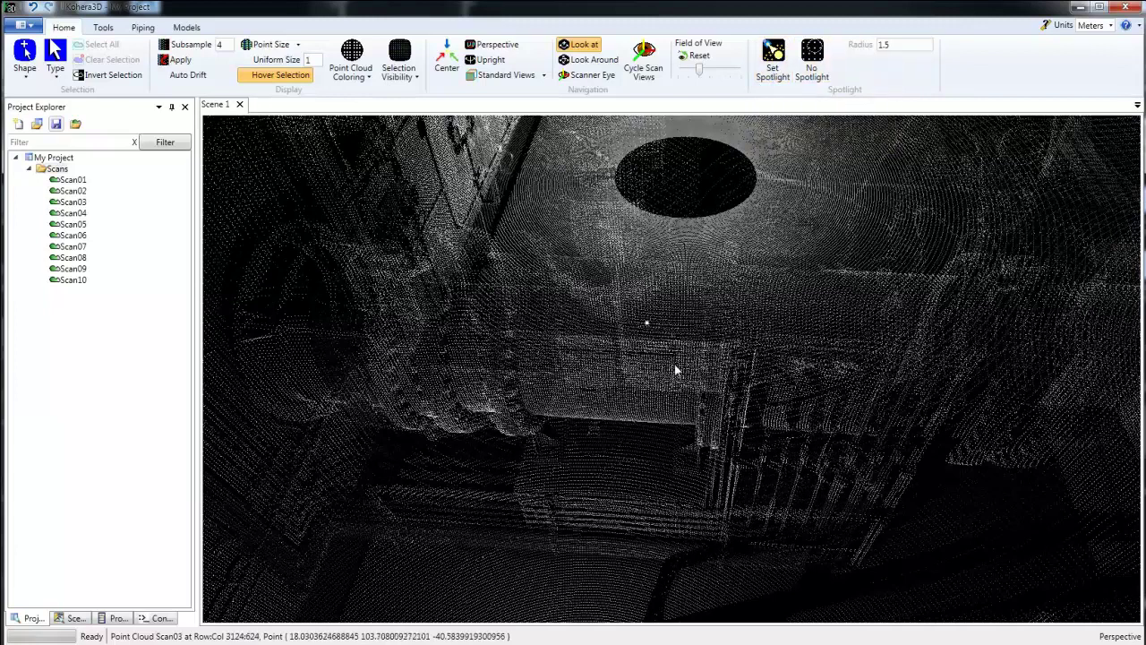
click(776, 61)
middle_drag(639, 403, 419, 353)
middle_drag(663, 419, 716, 315)
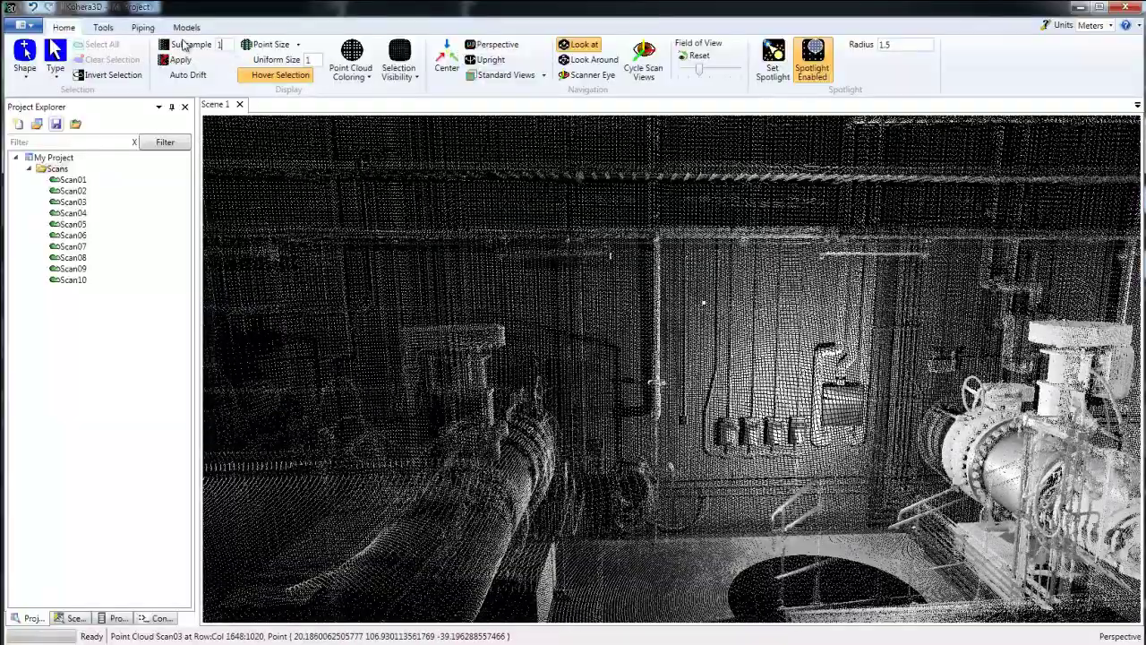
- Apply subsample 10 and place a spotlight on the wall panel with radius 3
click(180, 59)
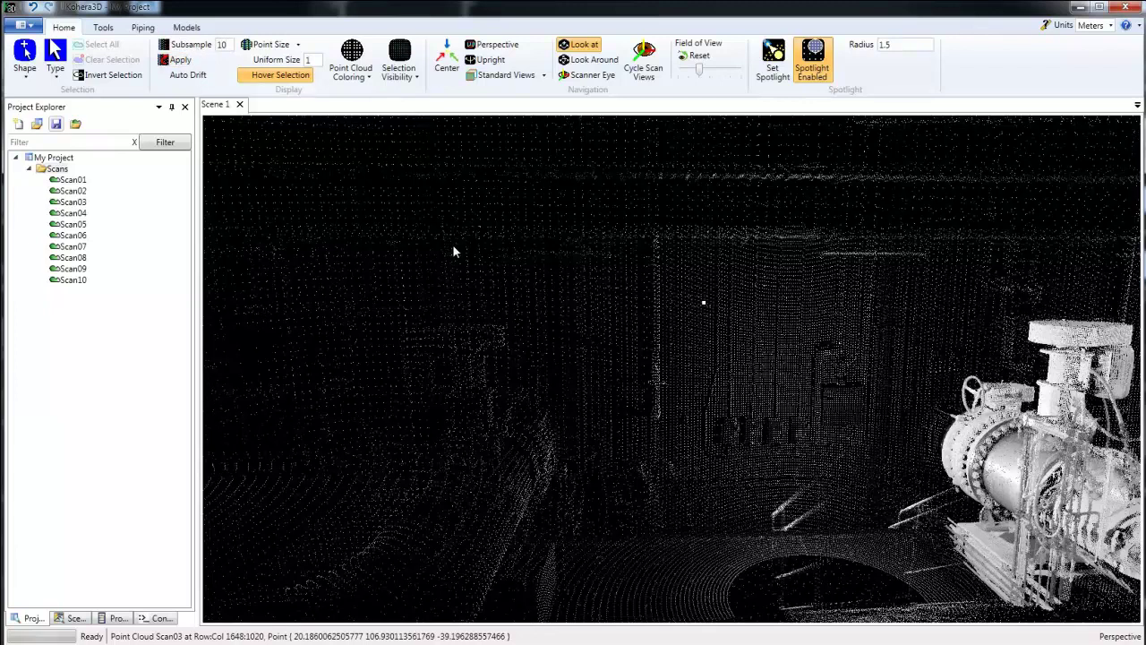
click(770, 70)
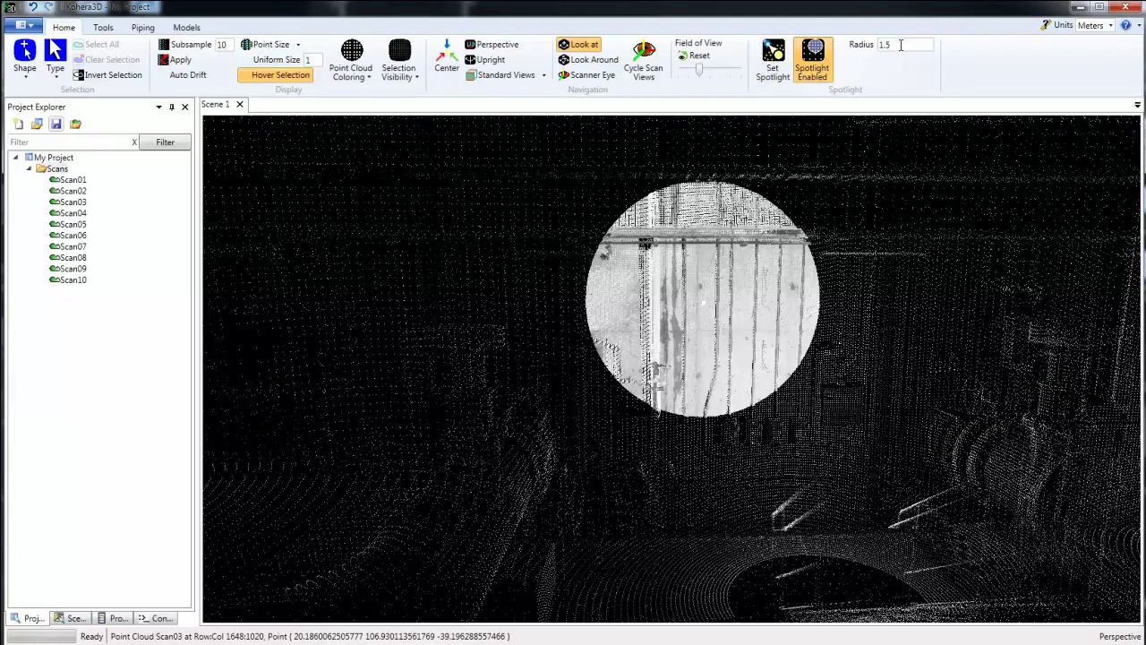
drag(913, 42, 847, 47)
text(3)
key(Return)
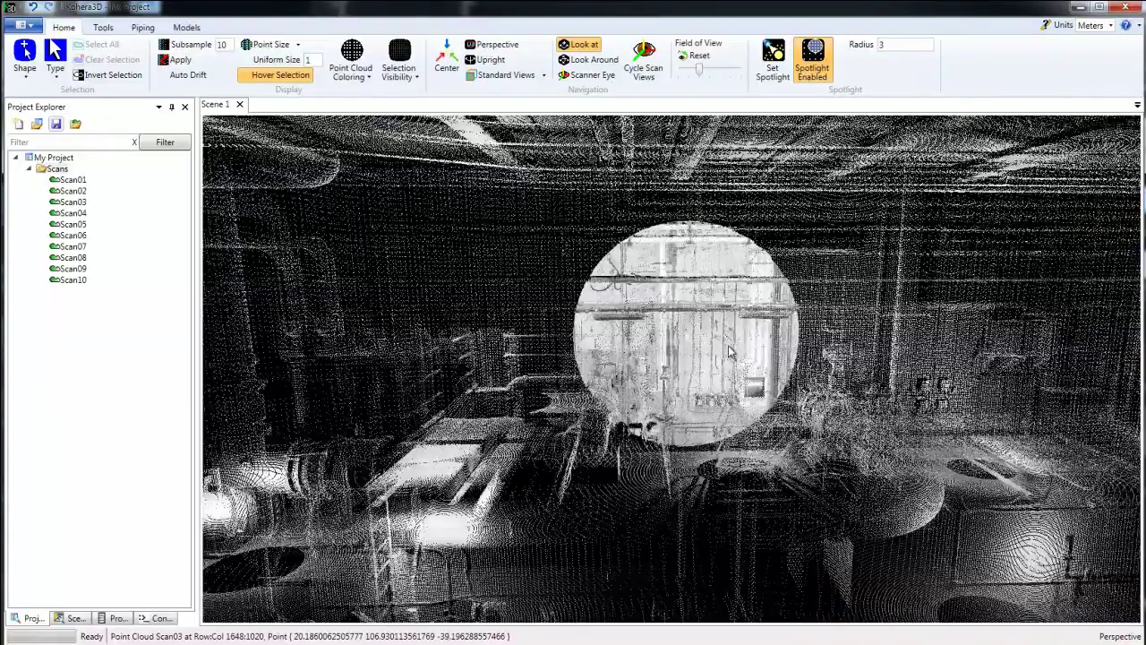
- Turn the spotlight off so the whole cloud displays evenly
scroll(651, 380, down, 5)
drag(651, 380, 615, 396)
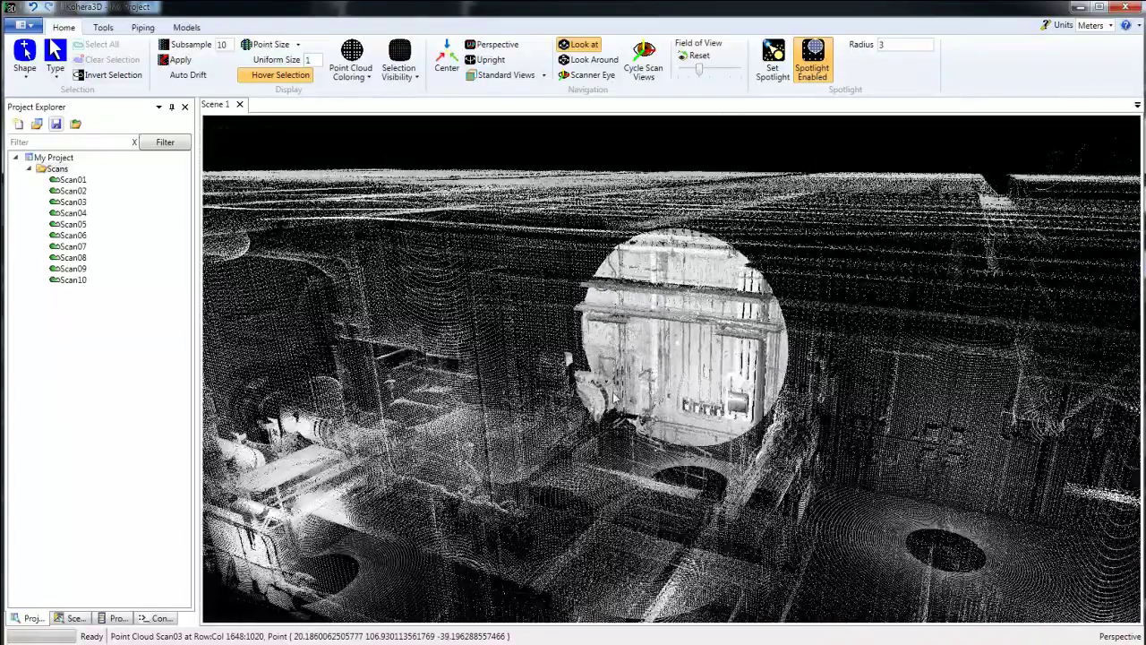
click(802, 79)
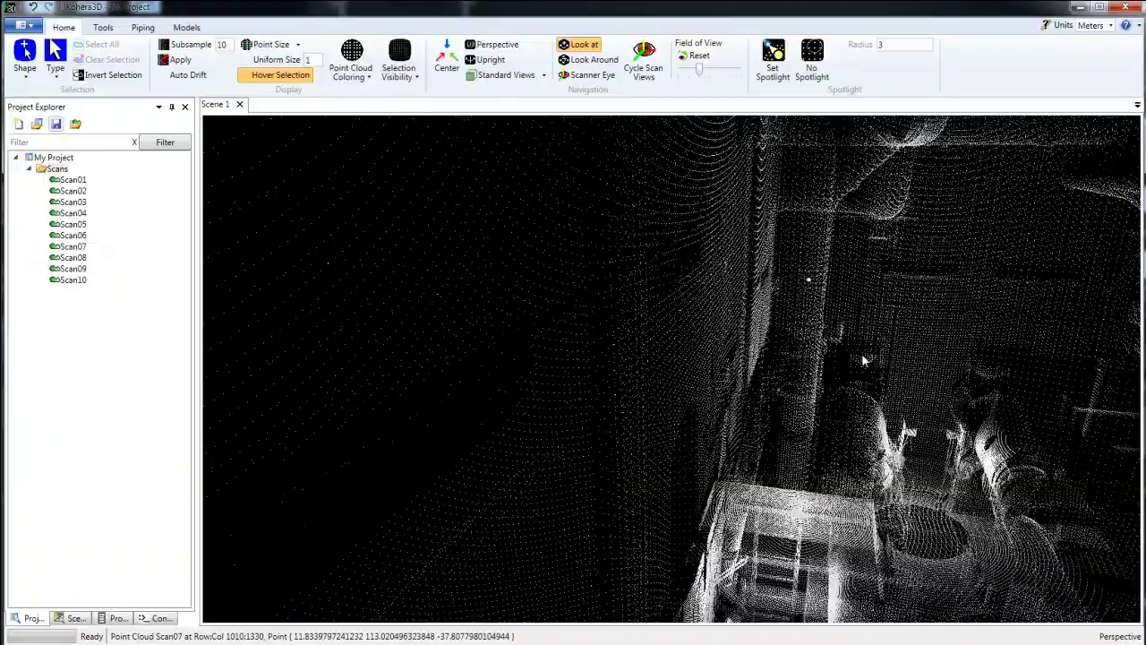
- Box-select the vertical column and overhead pipe points, shown in cyan
key(c)
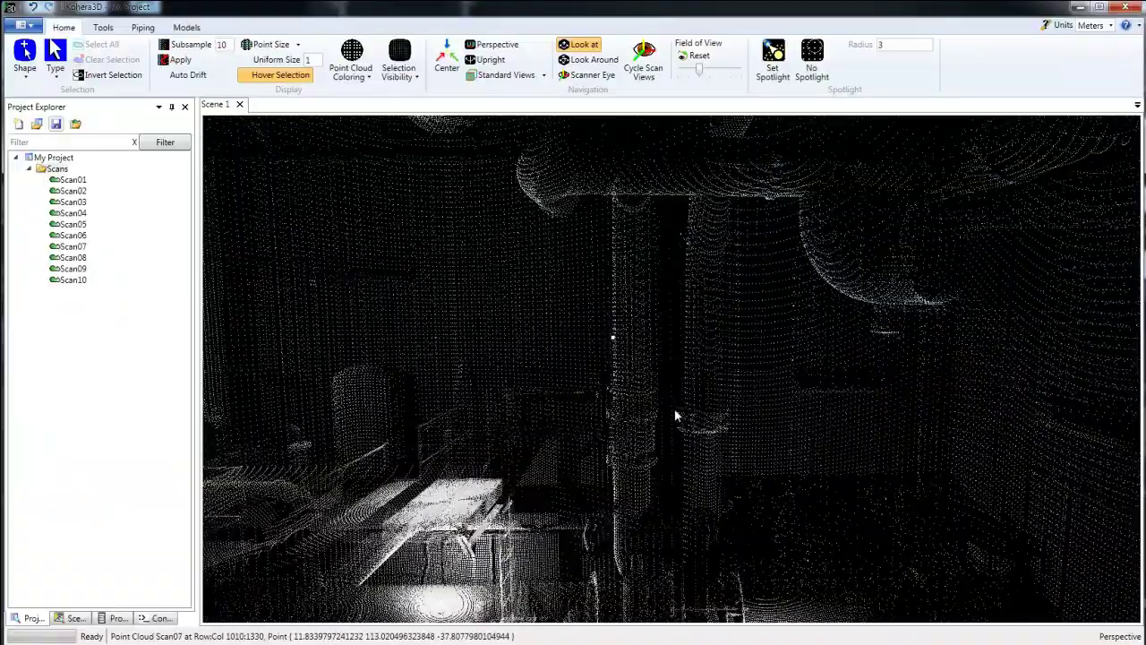
click(26, 80)
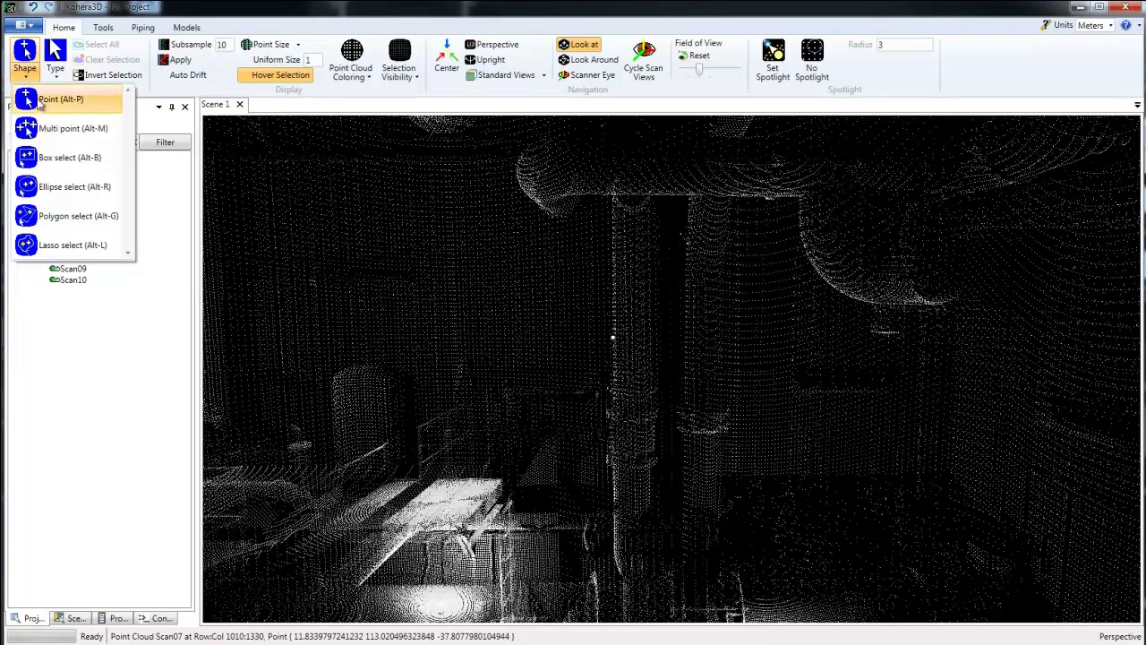
click(54, 161)
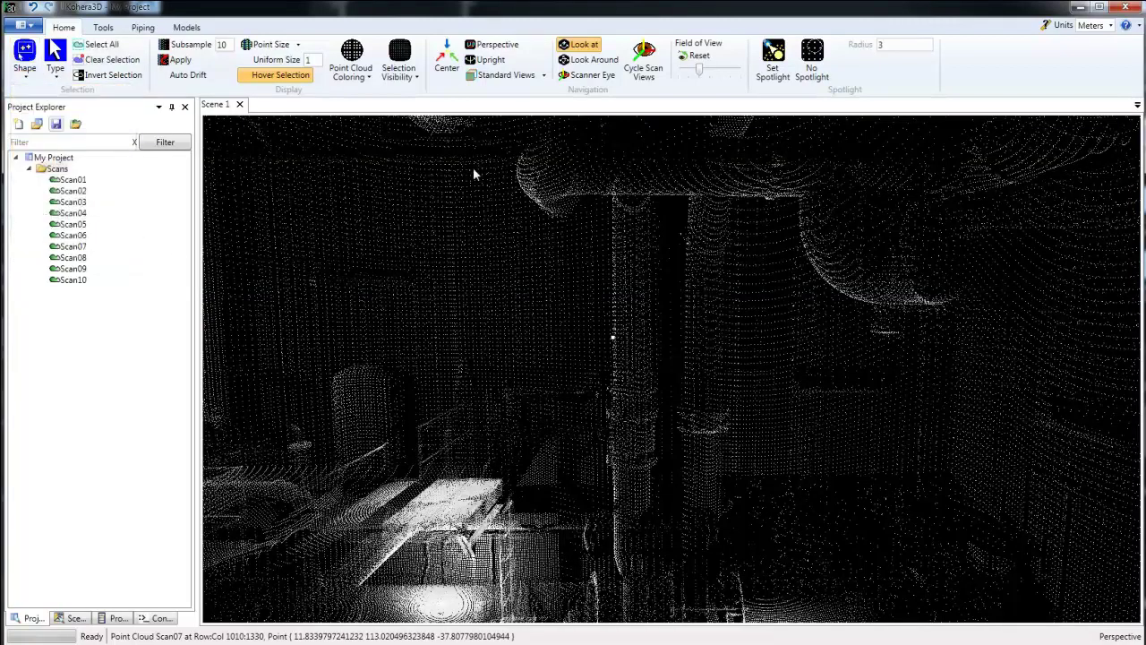
drag(455, 131, 950, 572)
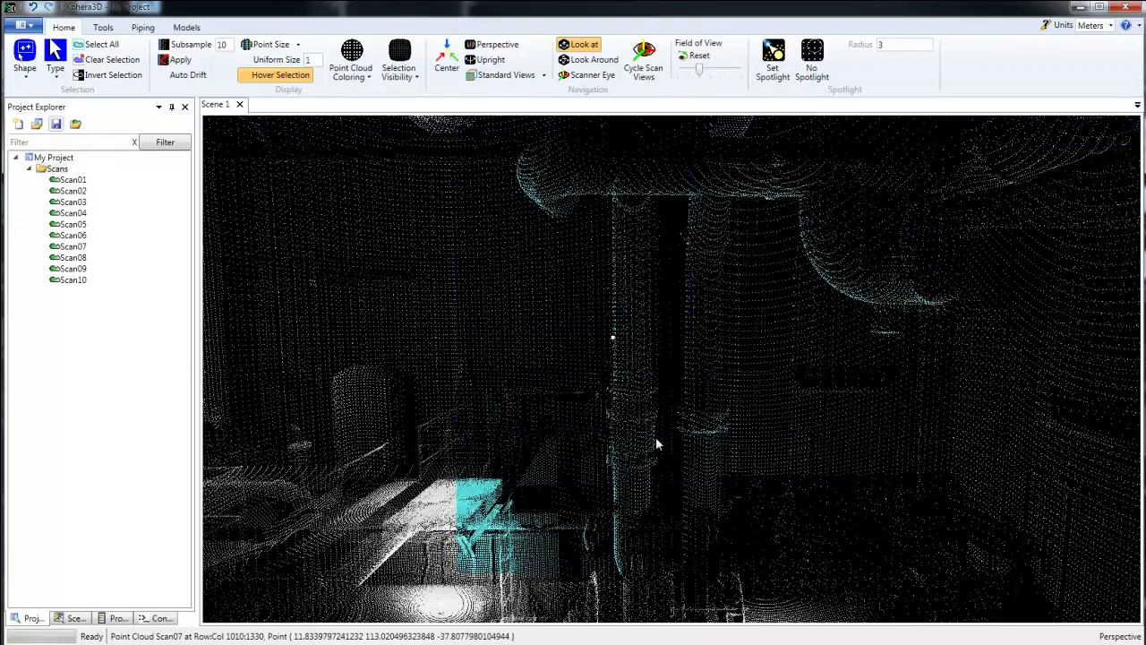
drag(789, 439, 466, 225)
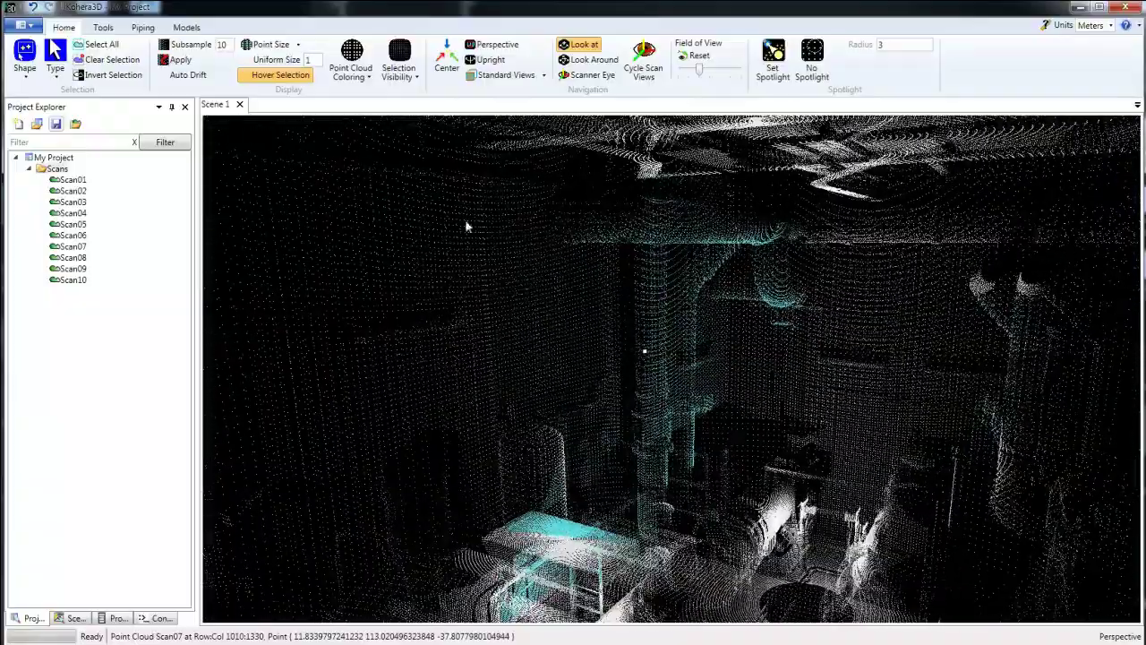
- Set Selection Visibility to Selected and orbit to a side-on view of the selection
click(417, 75)
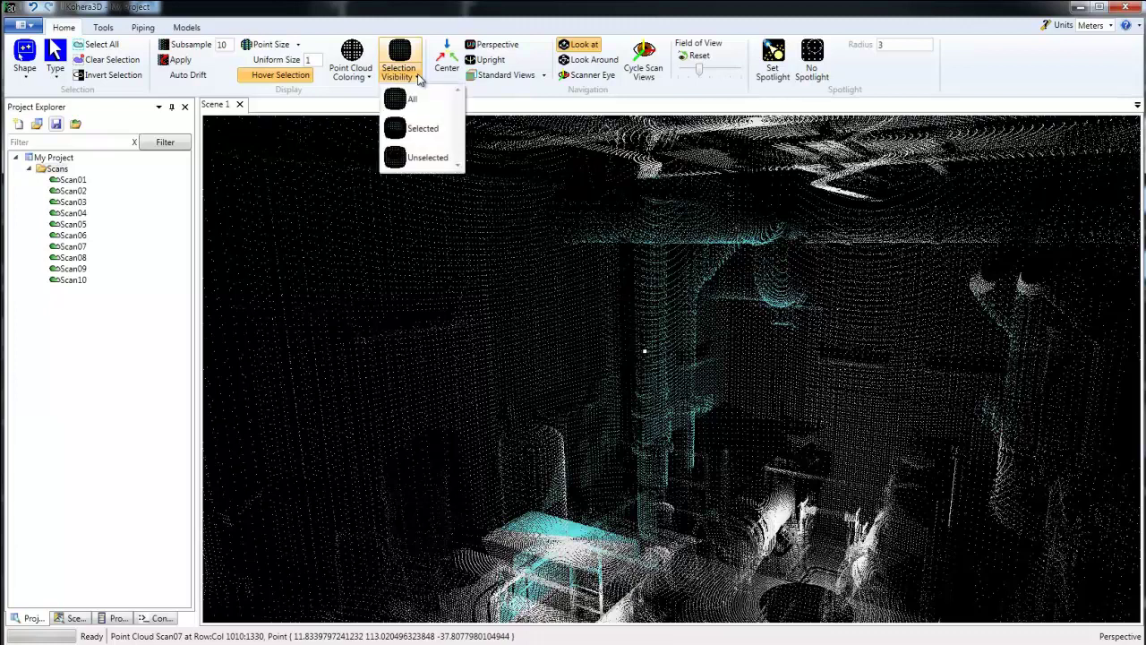
click(413, 129)
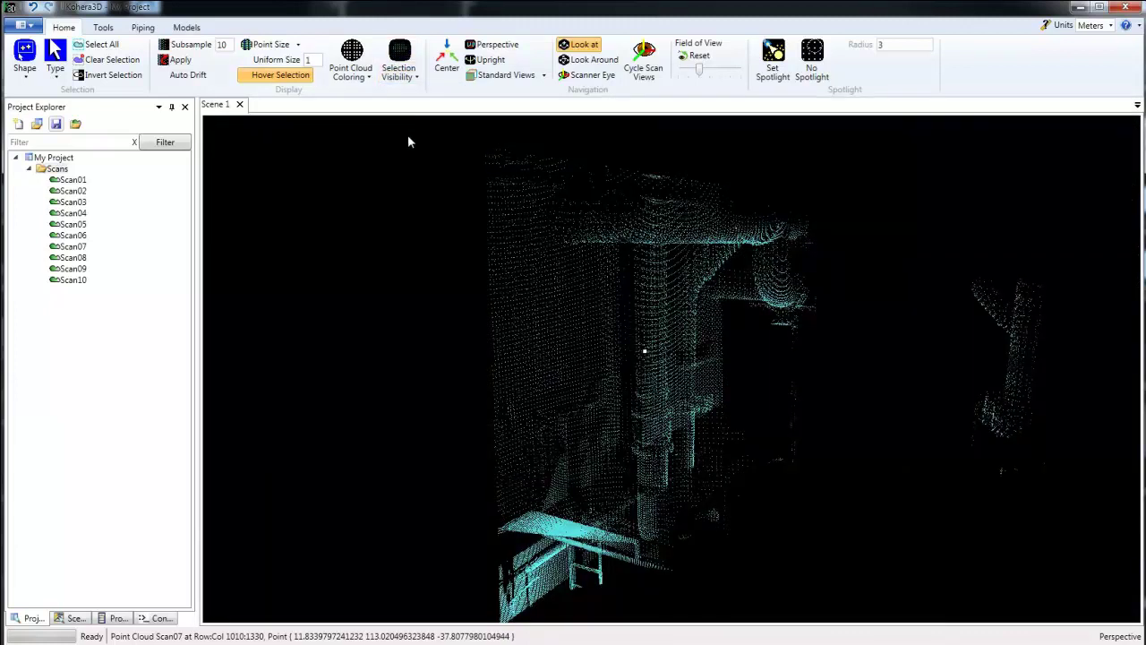
drag(478, 401, 320, 377)
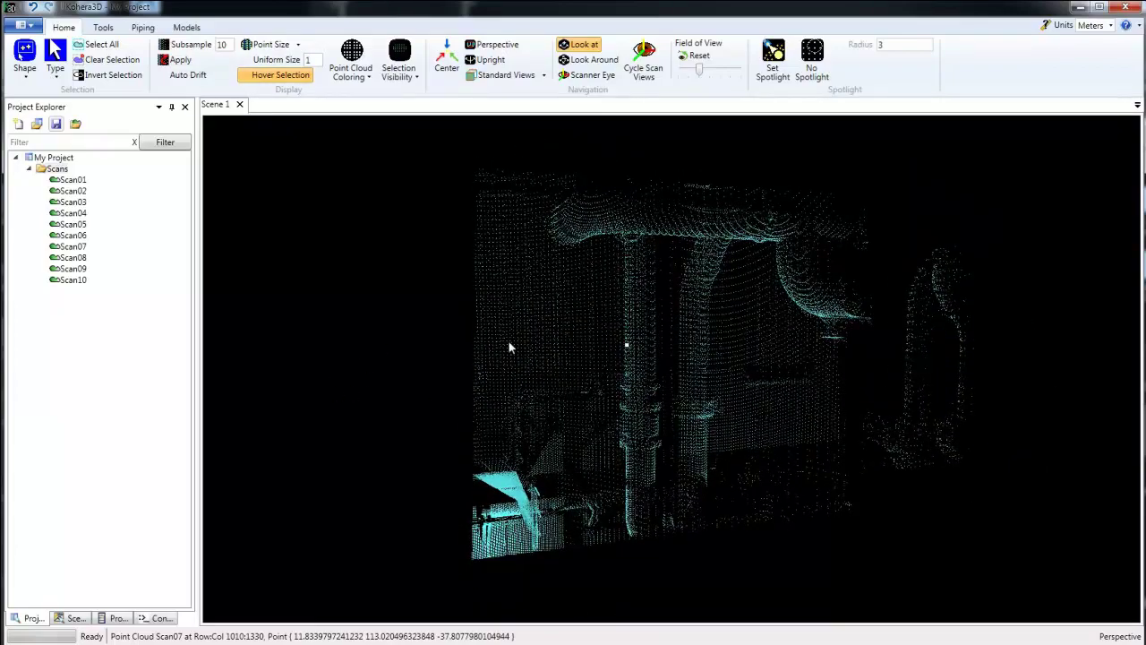
drag(511, 349, 762, 380)
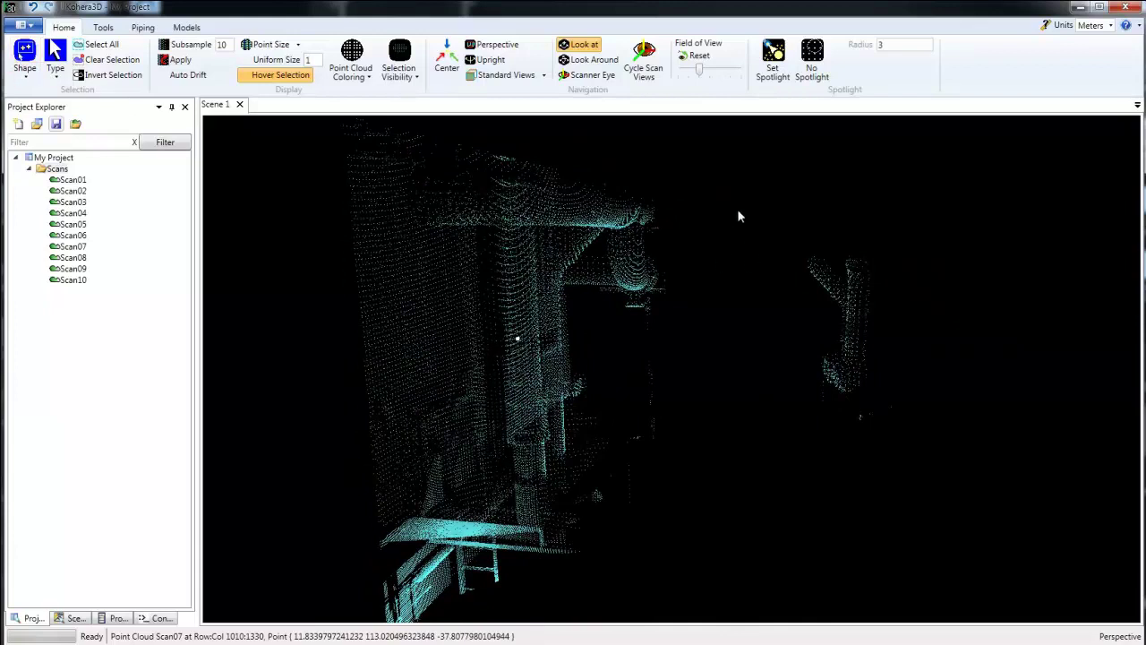
- Ctrl+box-deselect the stray cluster of points on the right
key(ctrl)
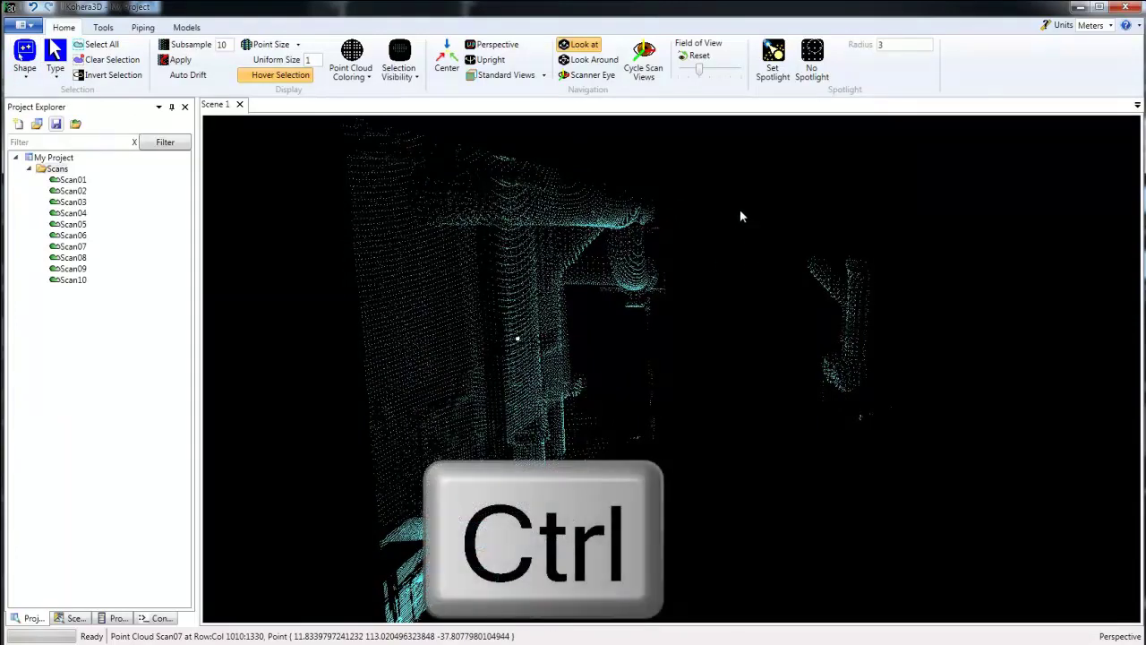
ctrl+drag(739, 210, 939, 476)
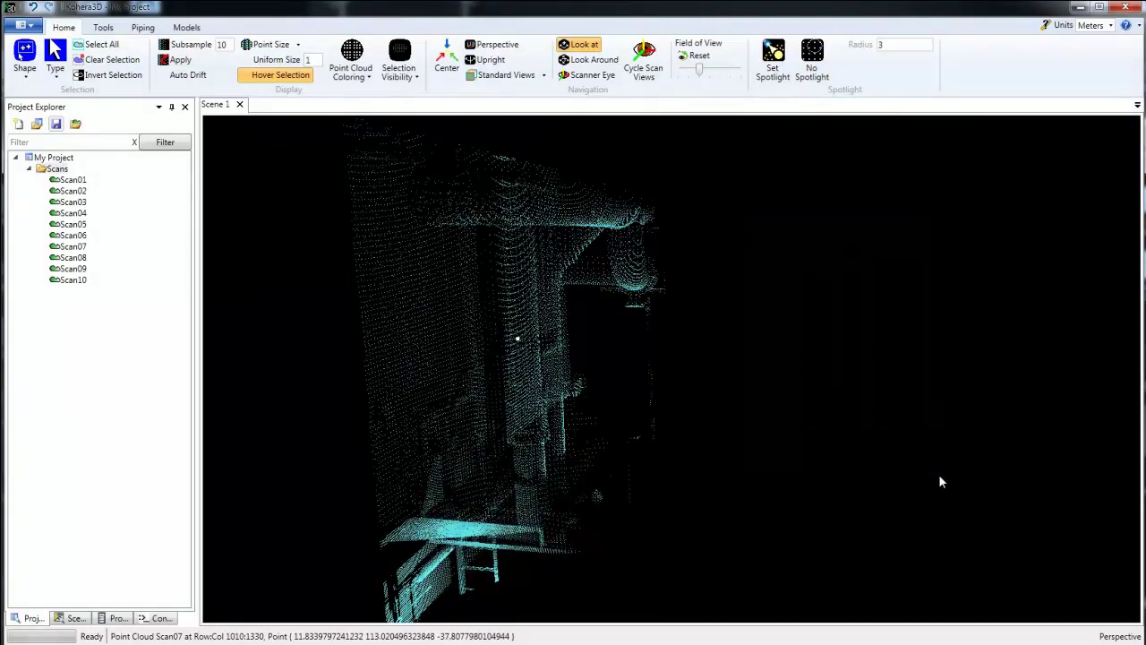
drag(939, 474, 856, 525)
- Deselect the clutter left of the column with an ellipse selection
click(25, 77)
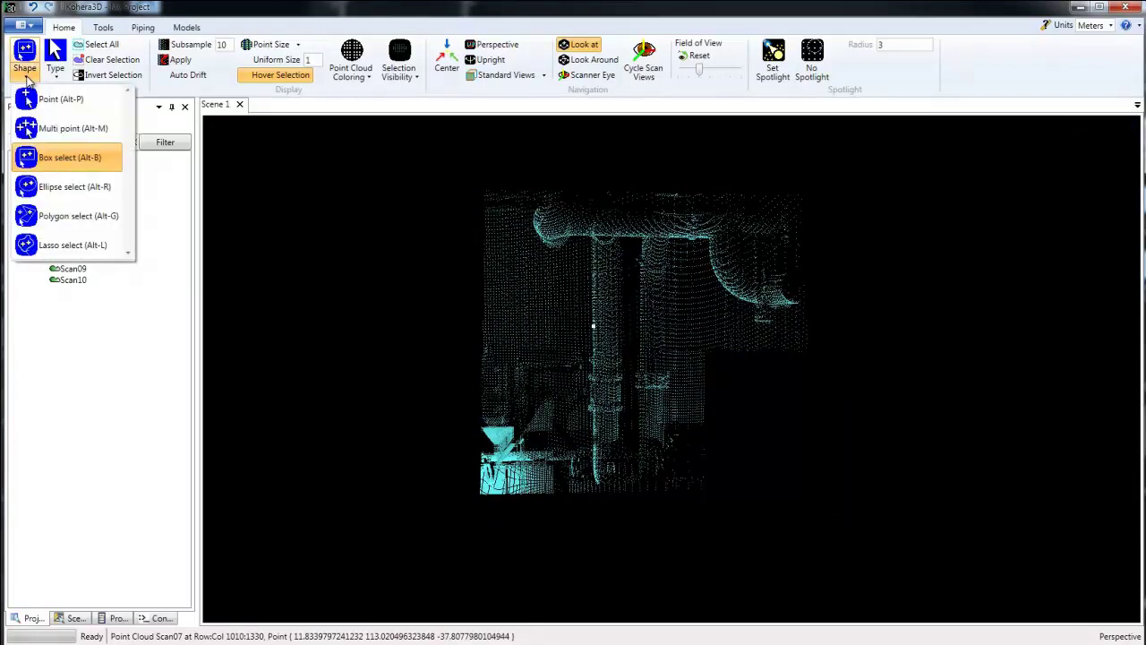
click(49, 191)
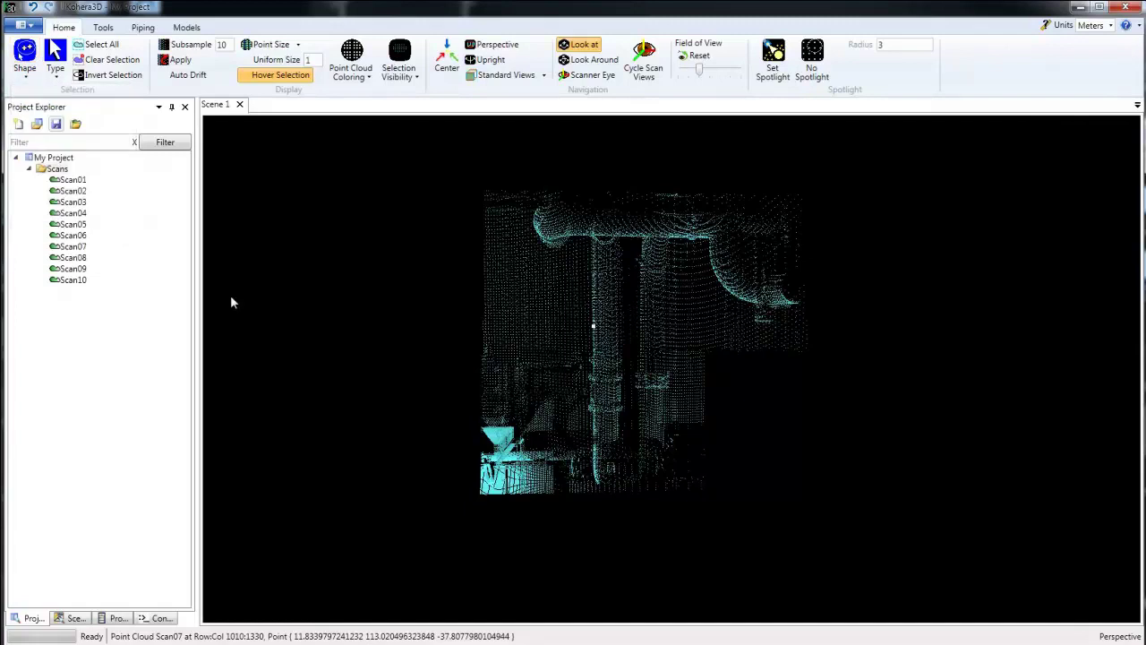
drag(458, 304, 547, 418)
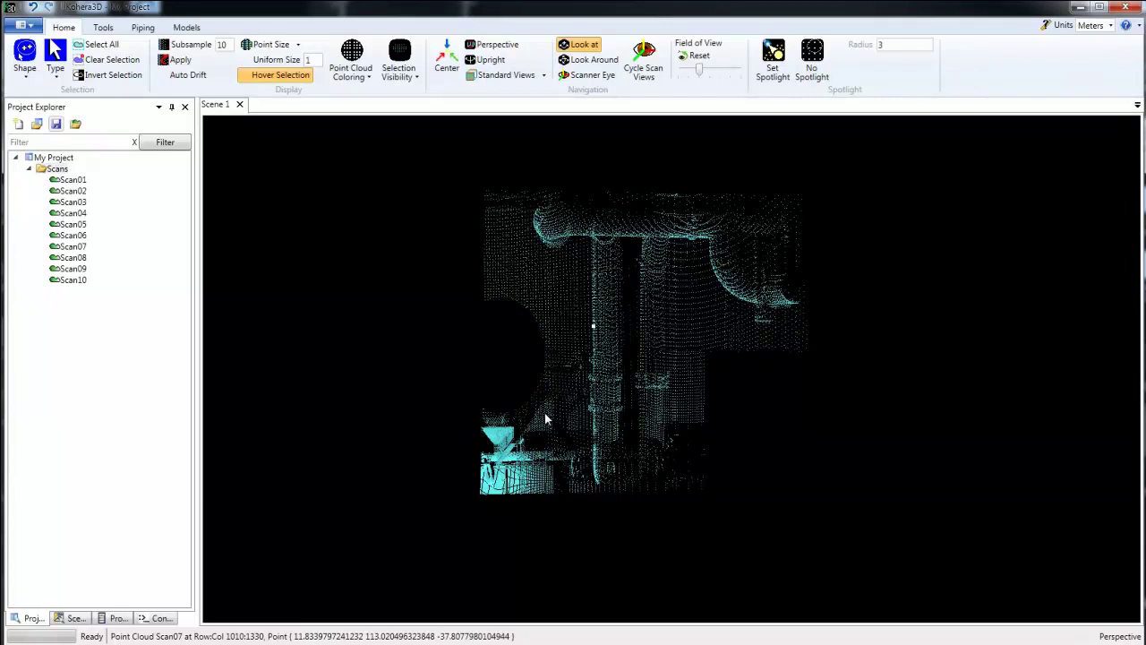
- Outline a polygon along the column's left edge to deselect the points beside it
click(27, 81)
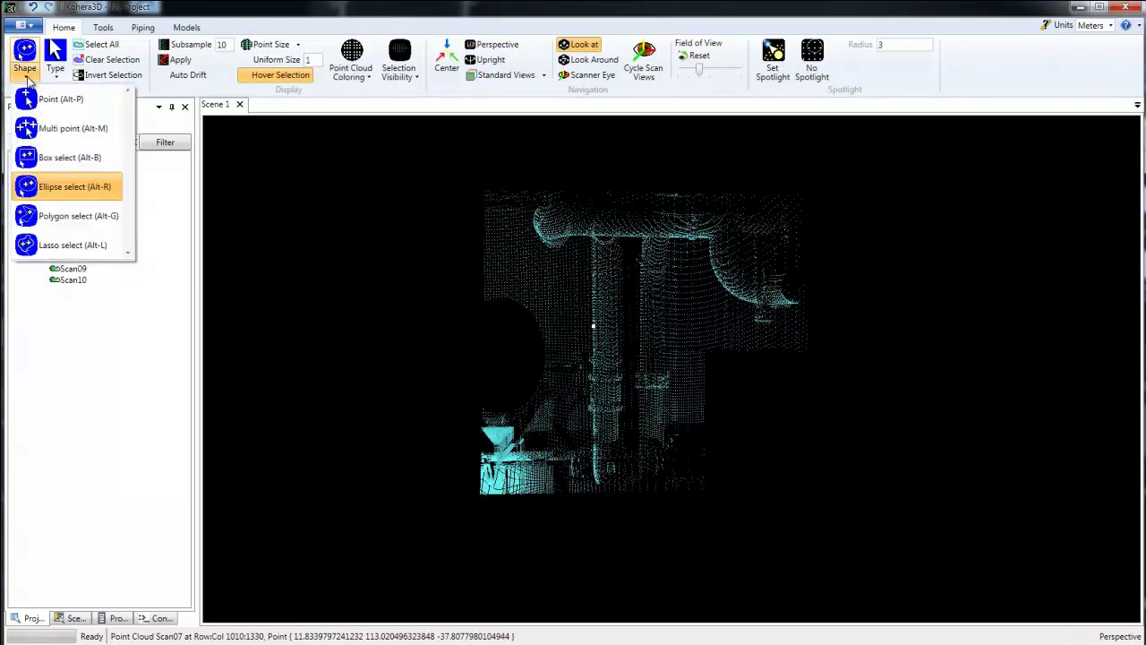
click(53, 218)
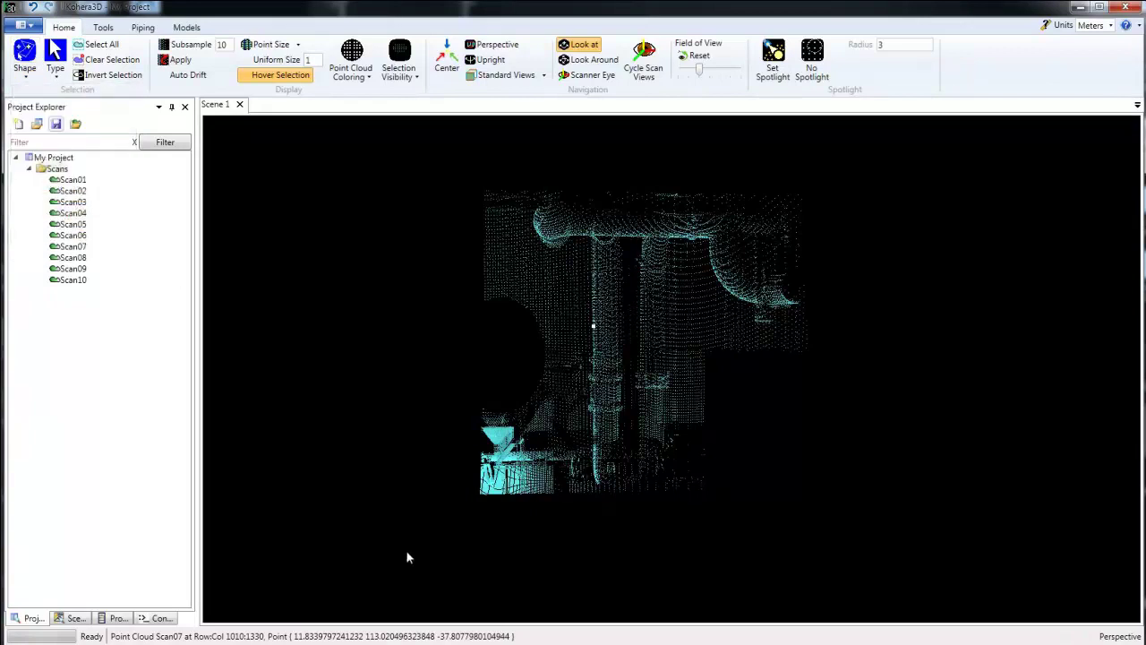
click(568, 546)
click(582, 344)
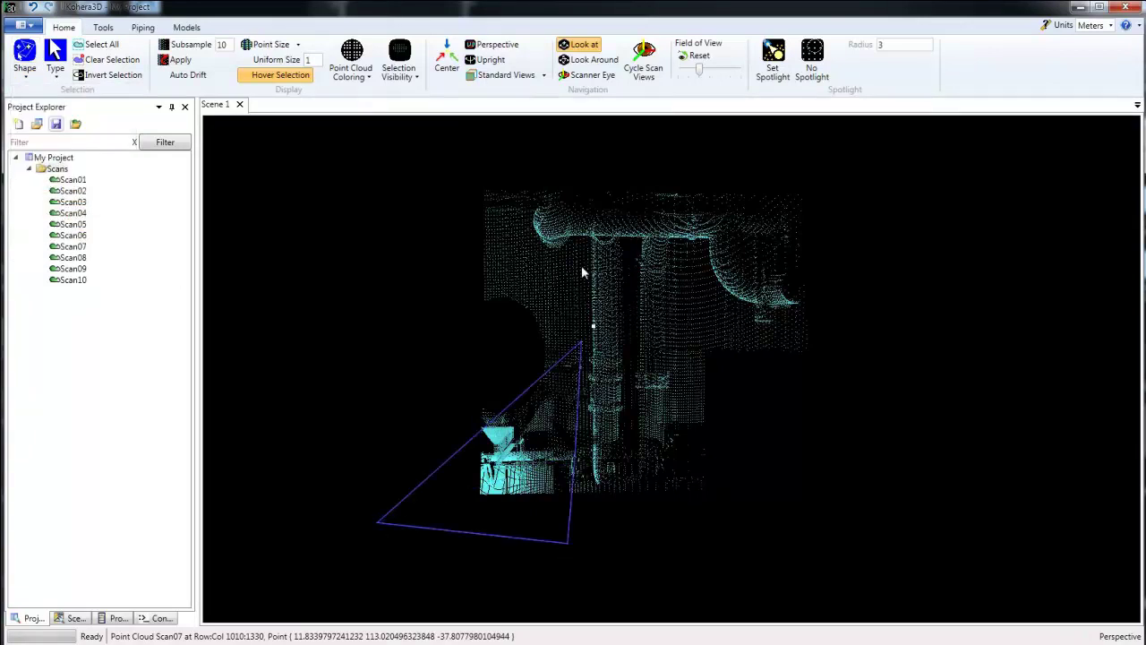
click(580, 266)
click(548, 266)
click(532, 239)
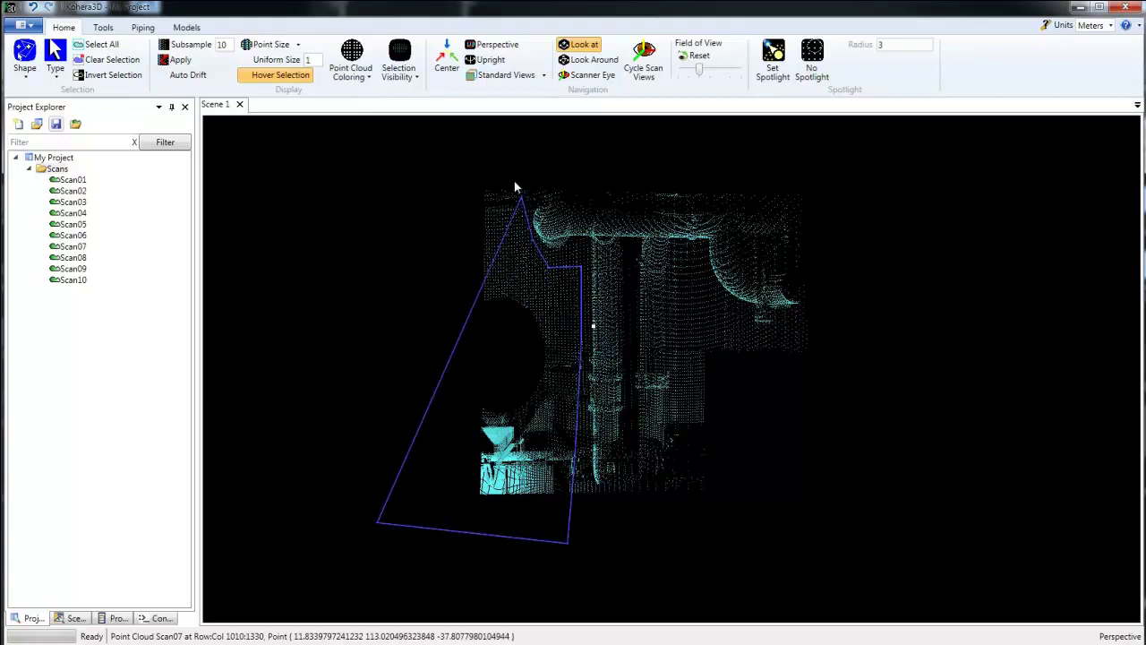
click(512, 178)
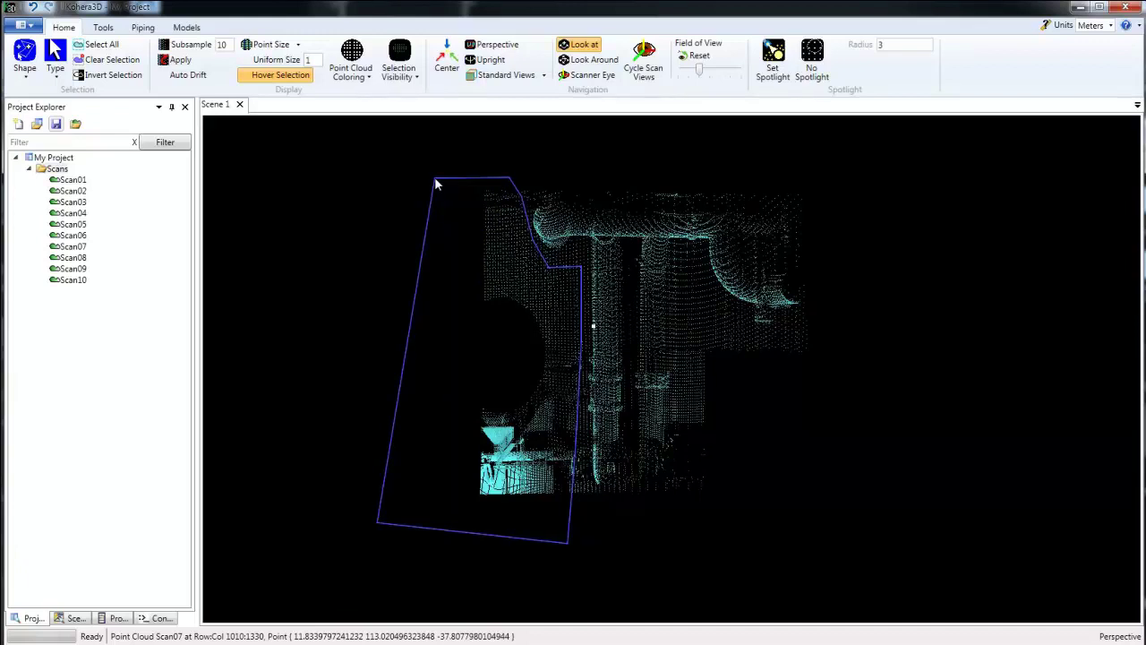
click(435, 185)
drag(550, 481, 704, 518)
- Draw another polygon to drop the remaining lower-left floor and bench points
click(607, 473)
click(591, 404)
click(543, 421)
double_click(553, 540)
drag(410, 494, 767, 537)
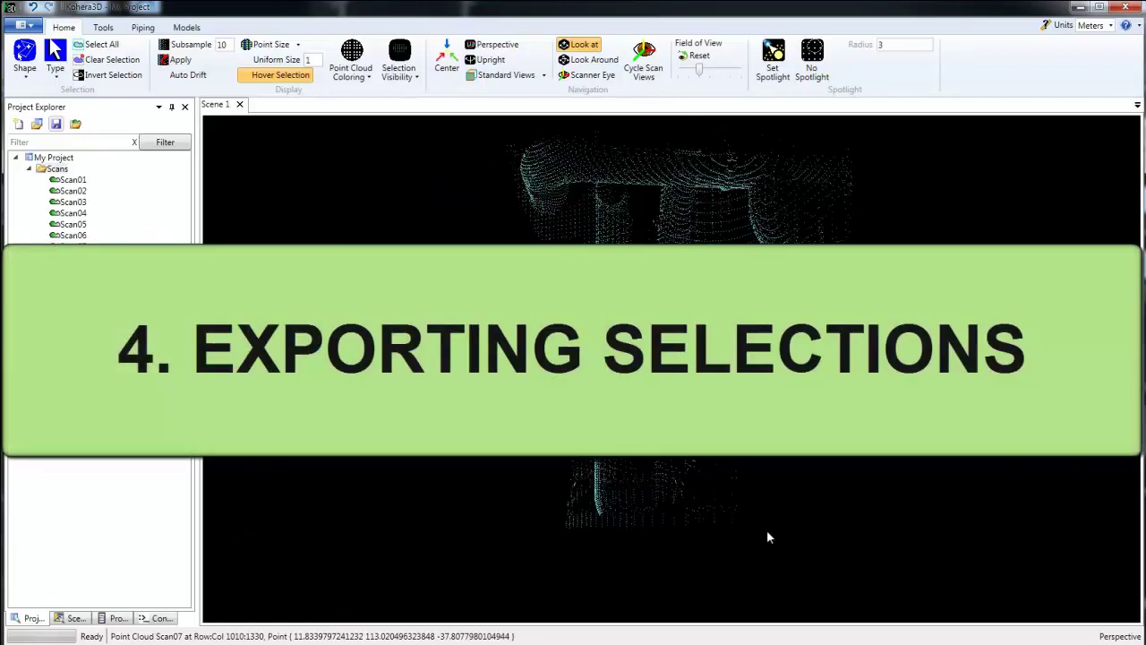
click(25, 72)
click(46, 101)
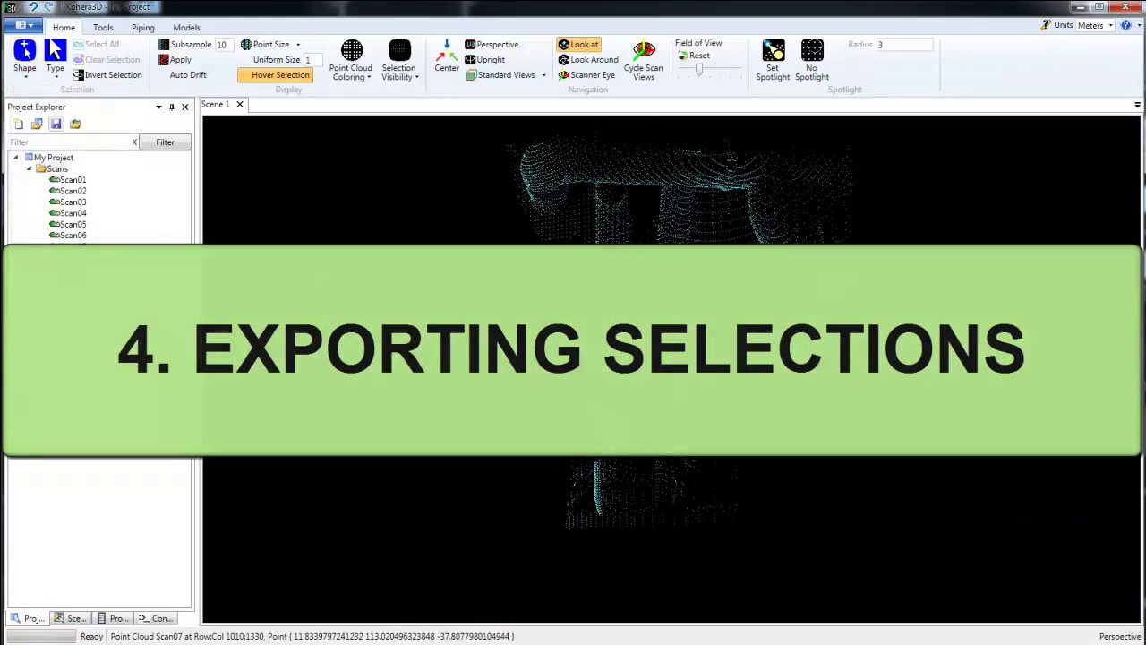
click(670, 295)
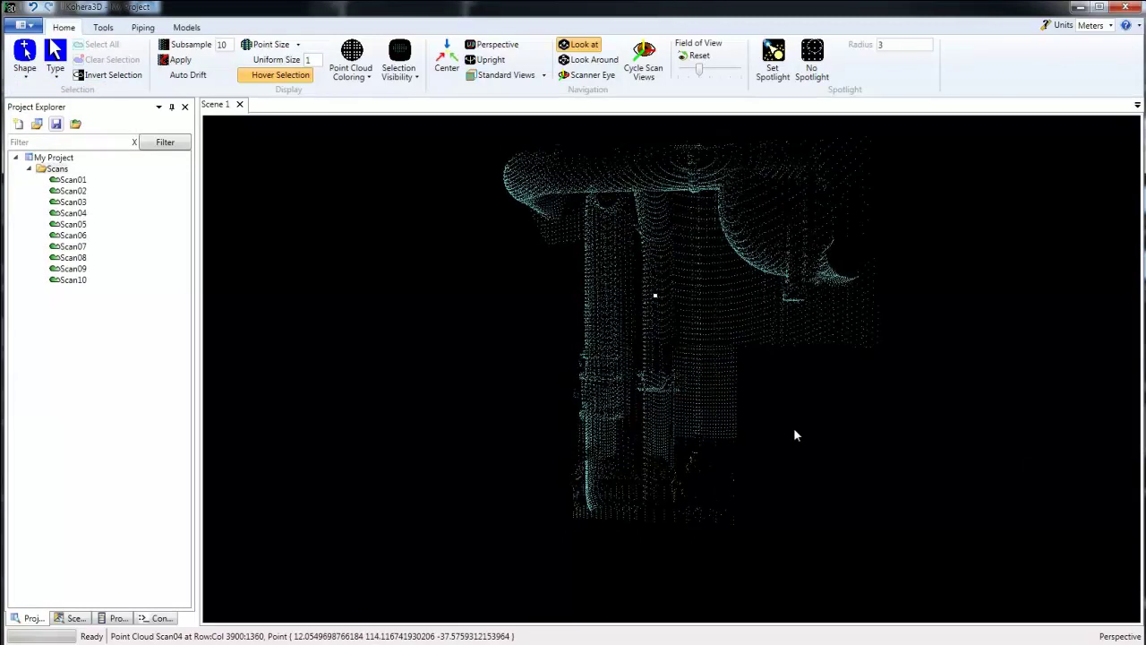
key(alt+e)
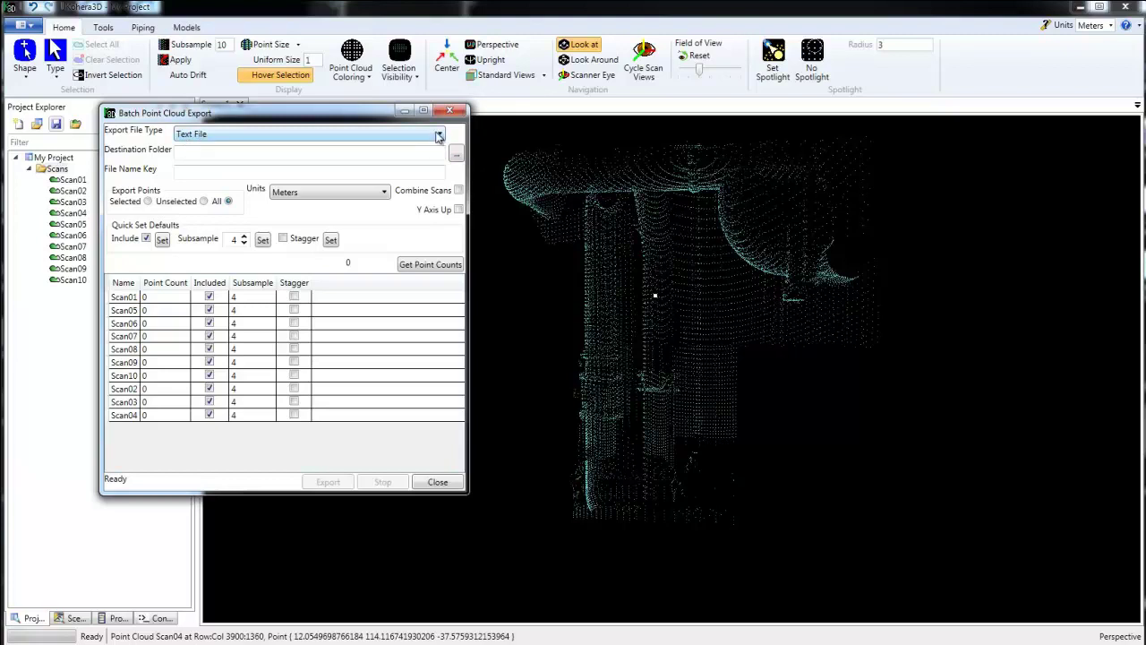
click(438, 136)
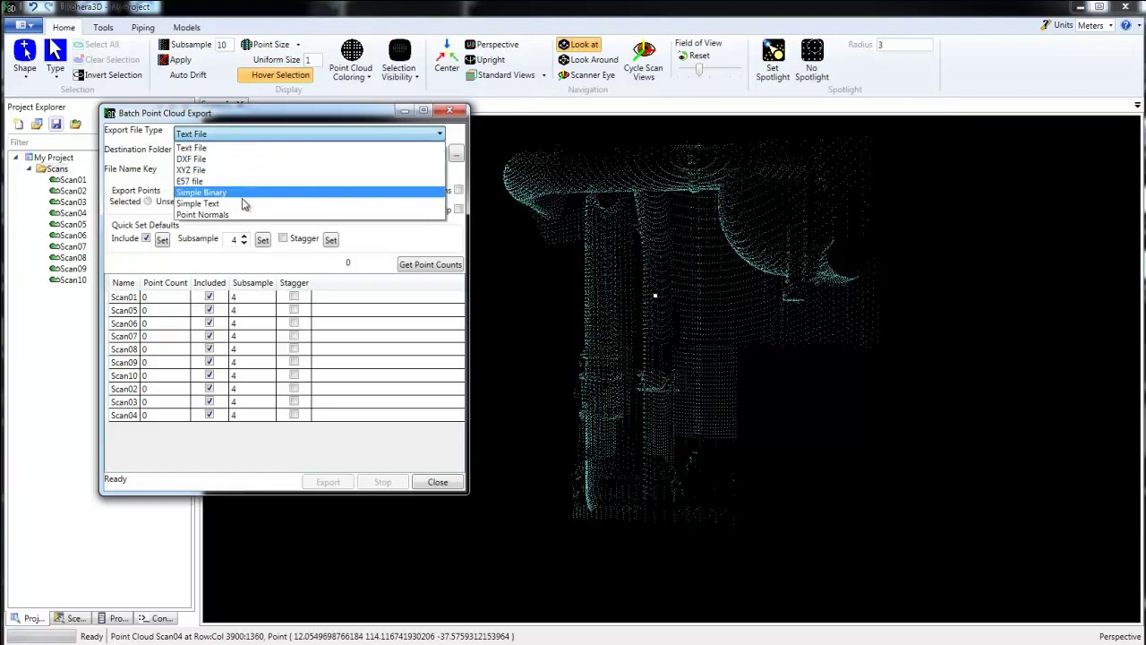
click(206, 147)
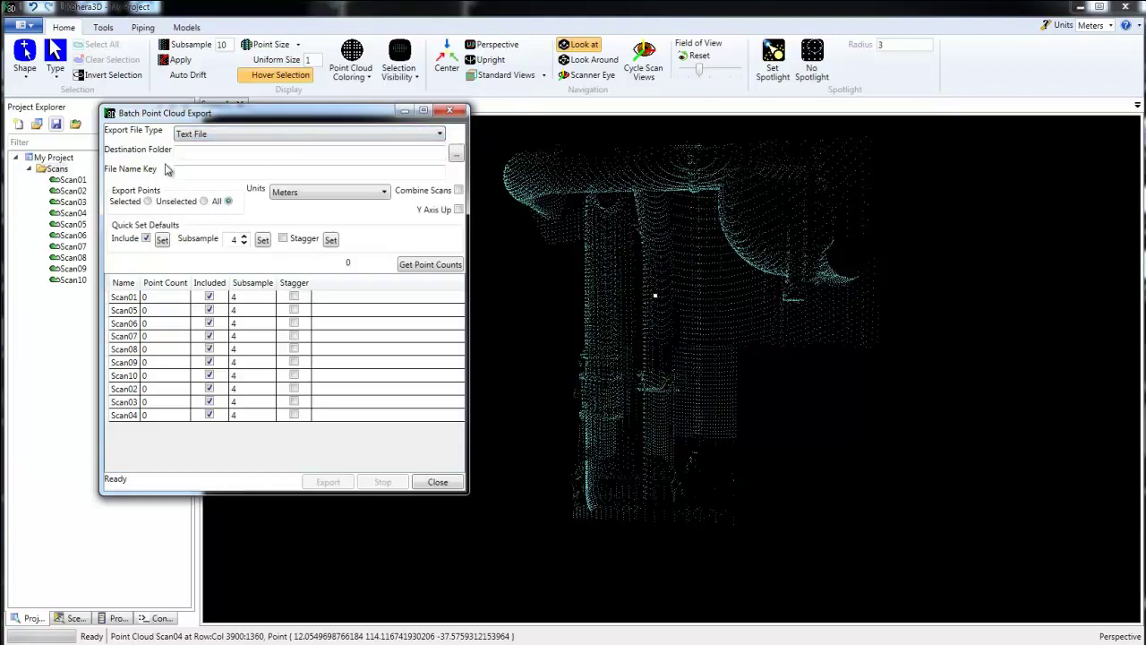
click(438, 483)
drag(481, 404, 627, 358)
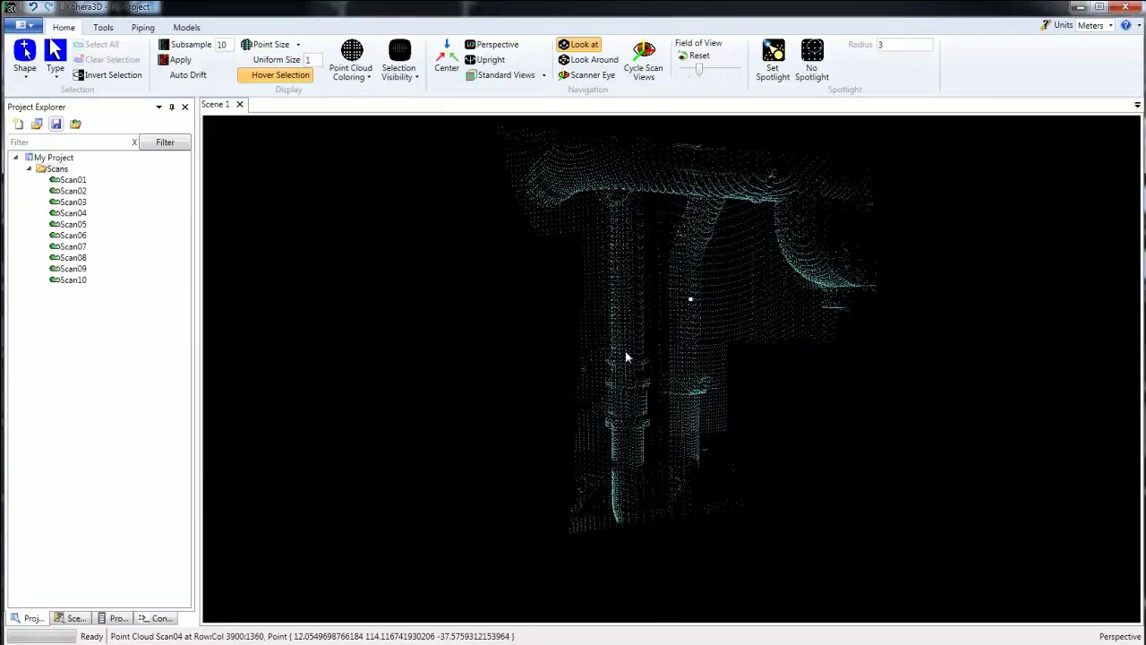
- Set the point cloud save file to Scan01 Region1.pti as Simple Binary (*.pti)
right_click(685, 301)
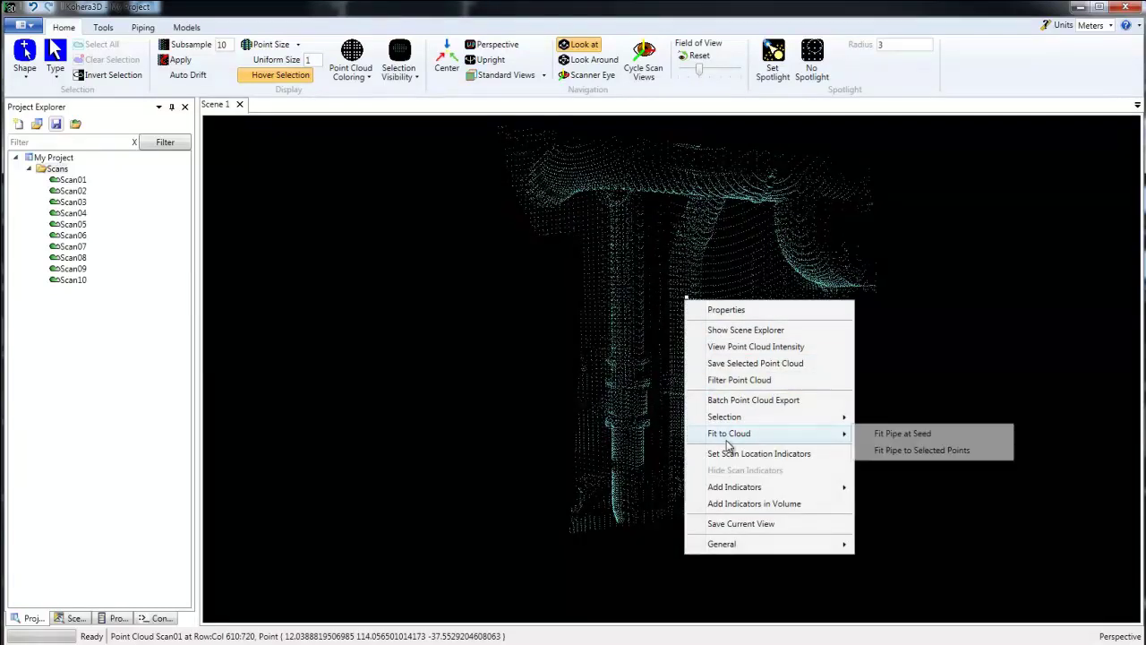
click(741, 365)
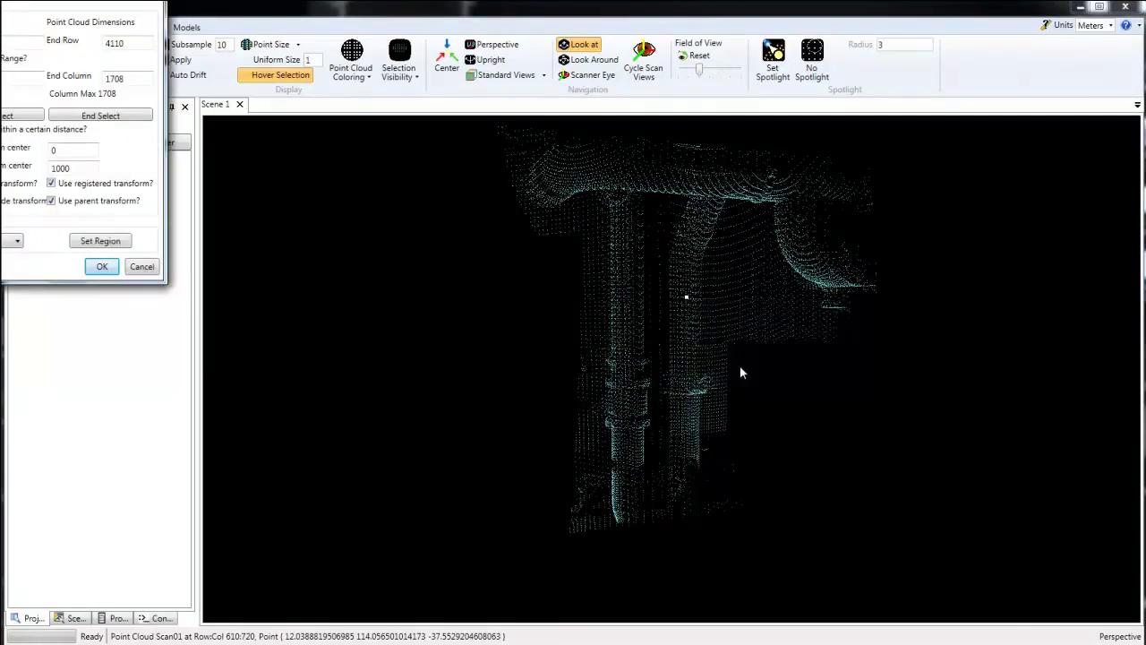
drag(30, 2, 333, 141)
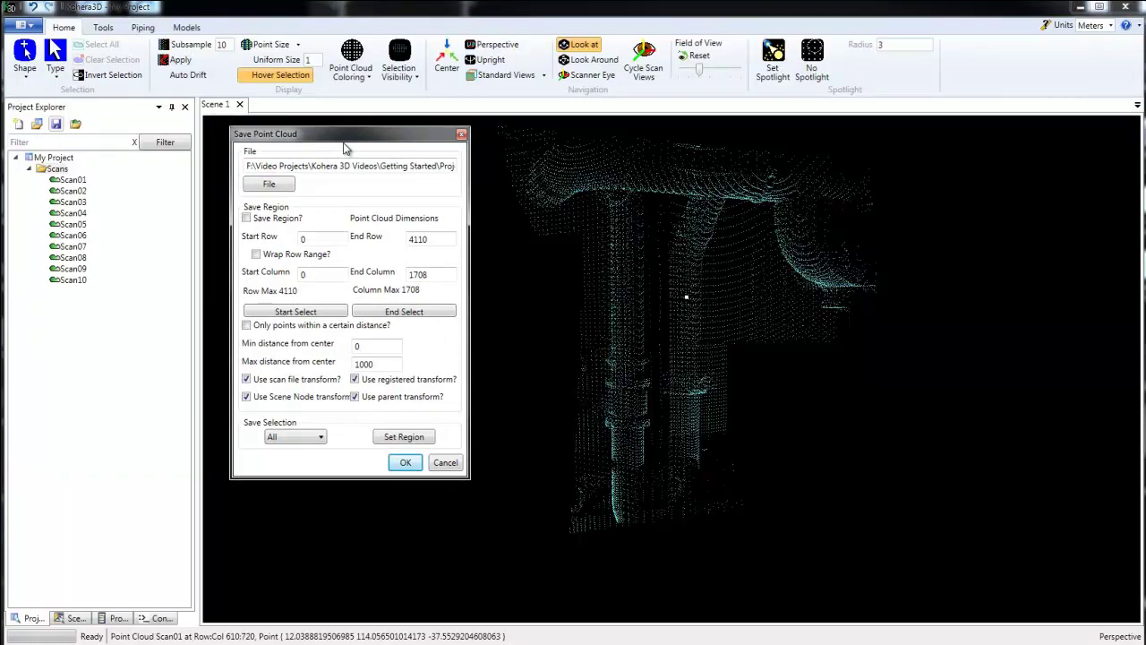
click(274, 185)
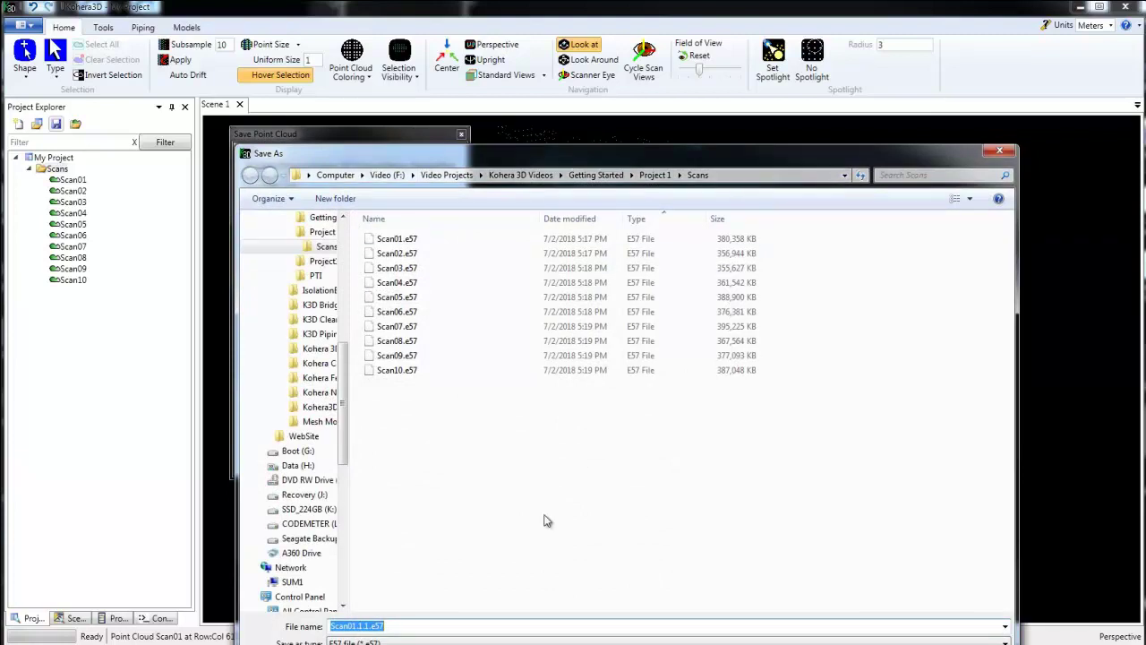
drag(354, 627, 416, 626)
text(1)
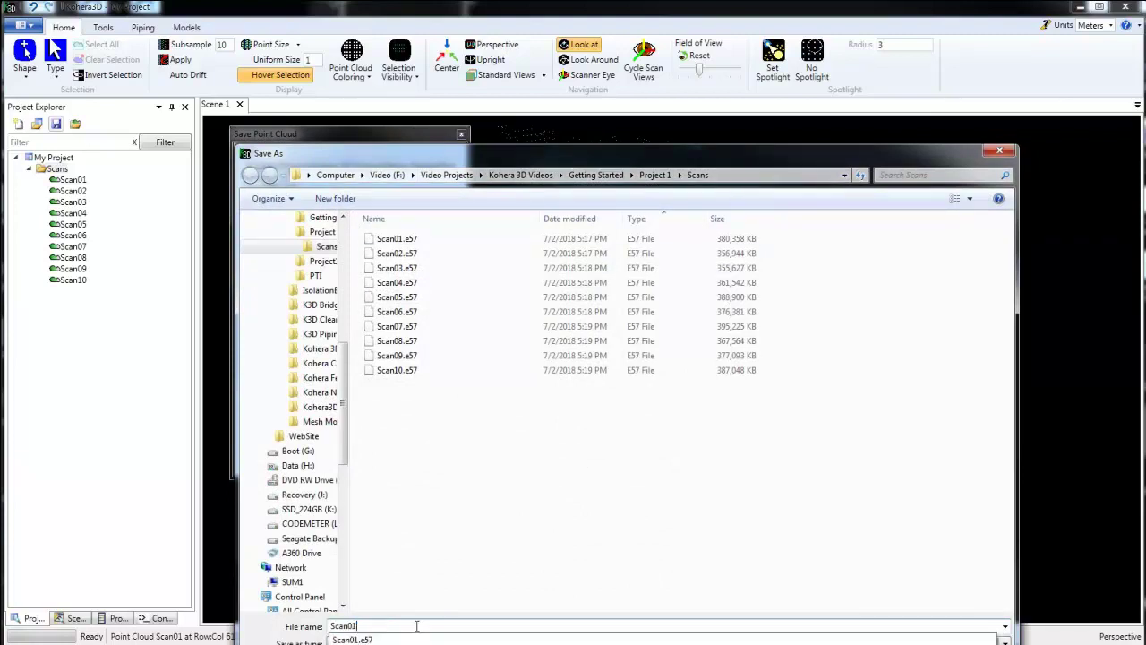
text( Region1)
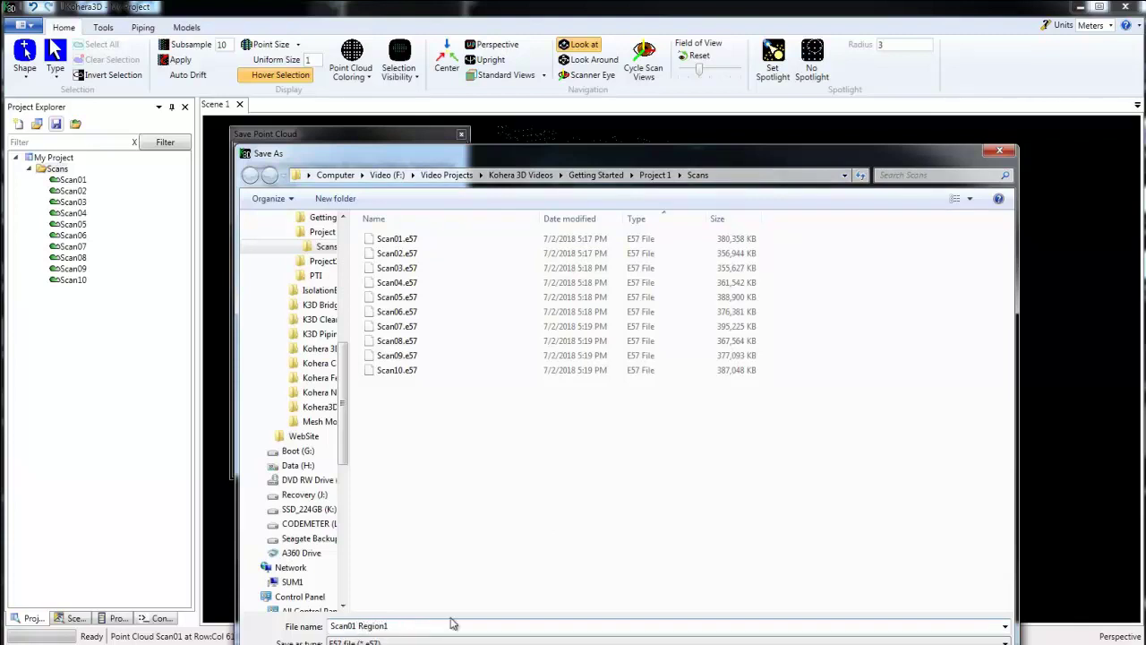
drag(673, 161, 666, 94)
click(985, 579)
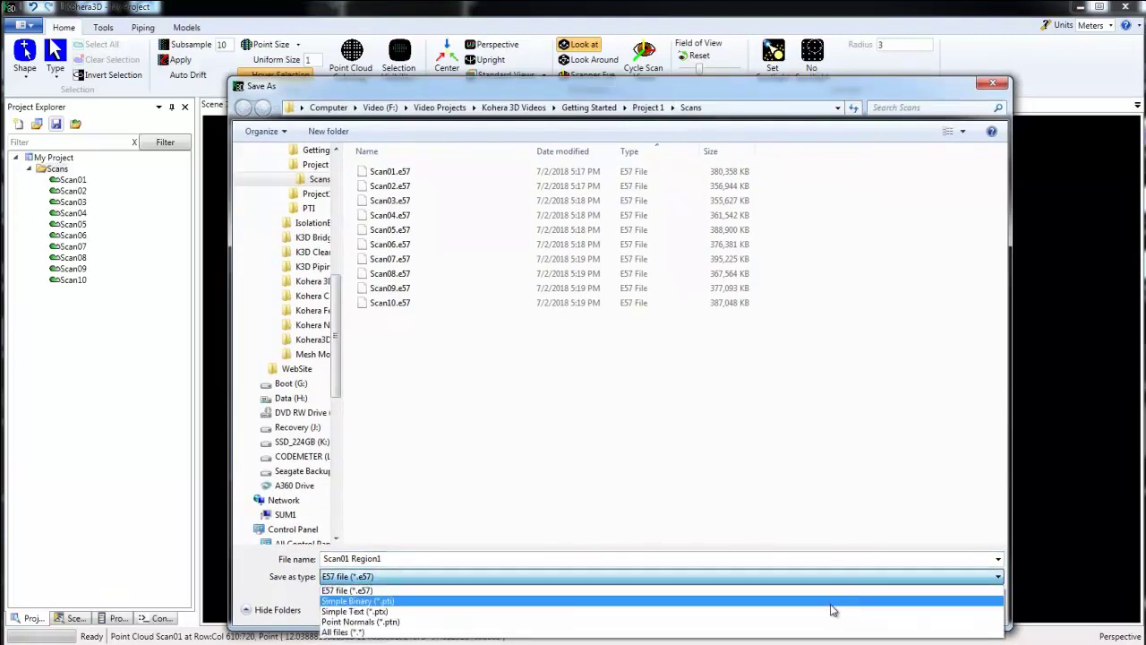
click(824, 602)
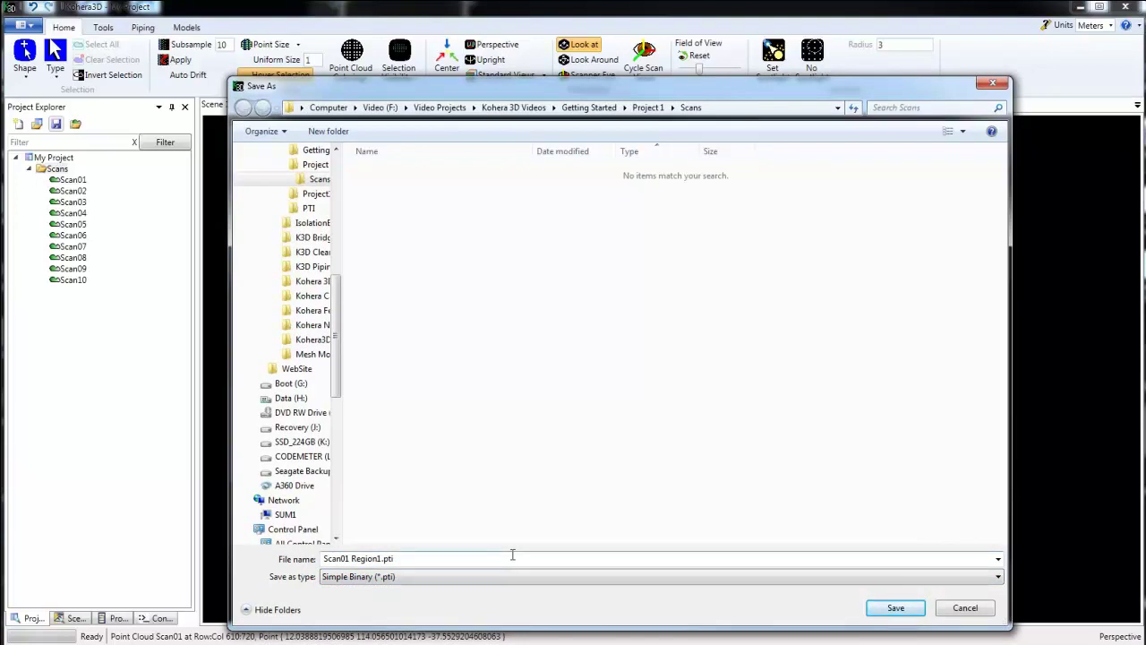
click(895, 608)
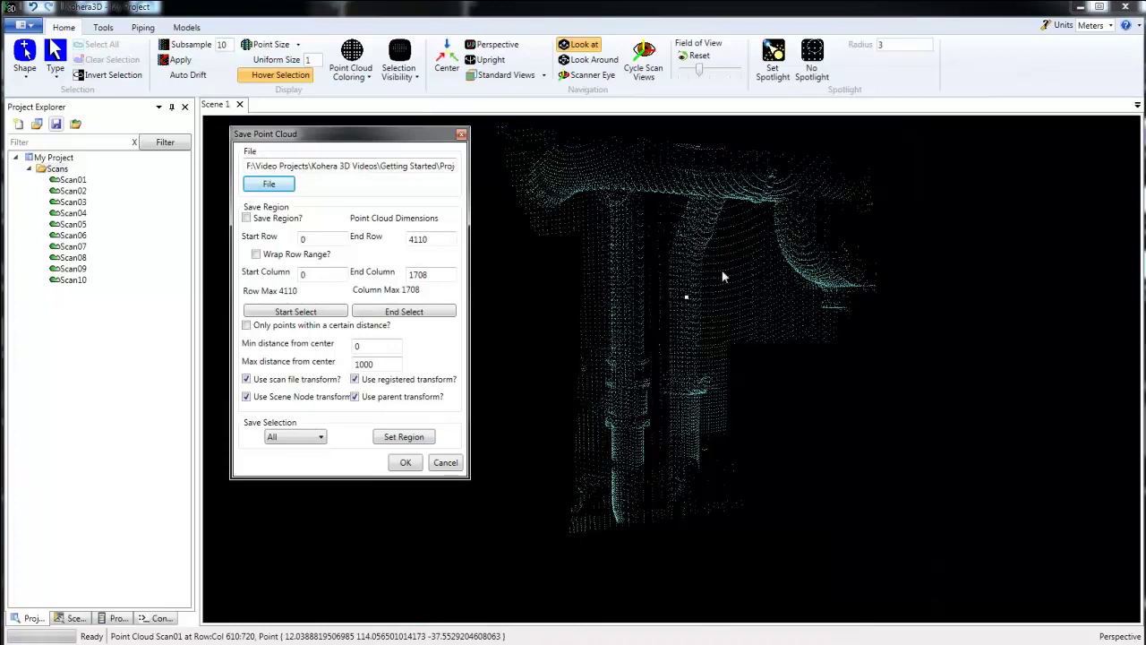
- Save only the selected points, restricted to rows 148–897 and columns 213–1165
click(322, 439)
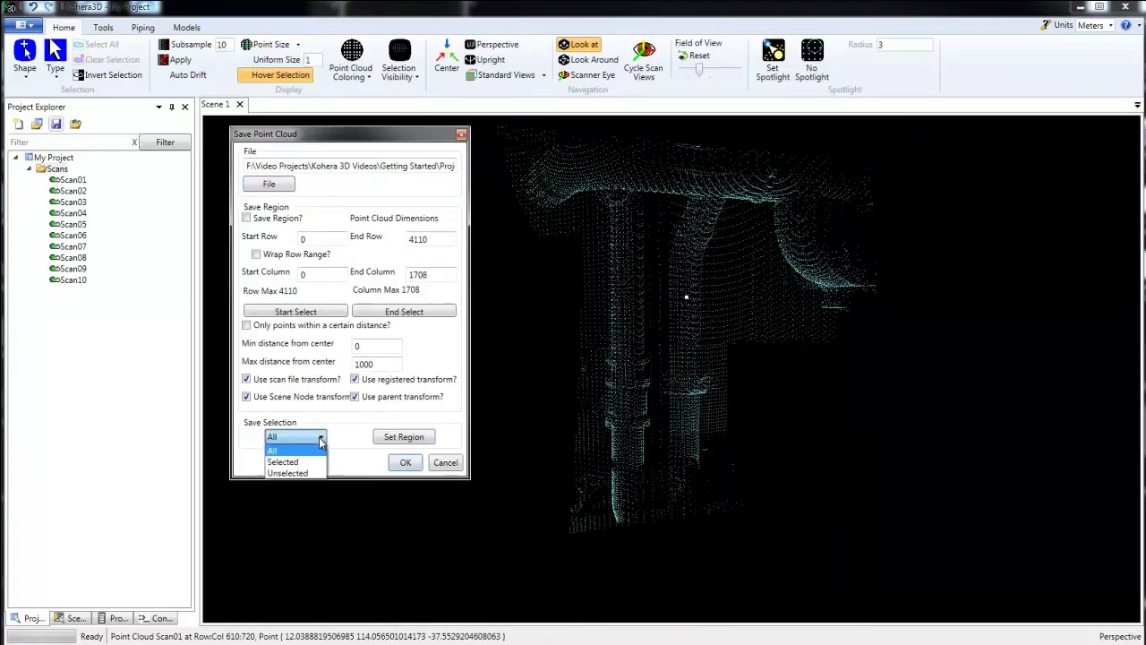
click(295, 462)
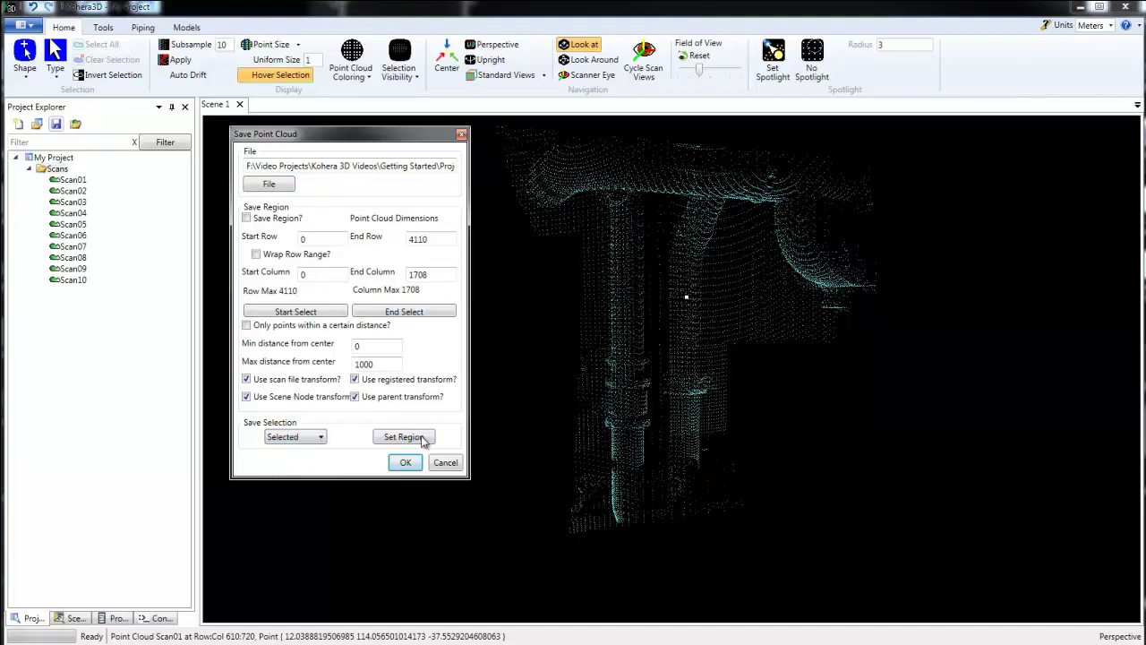
click(412, 437)
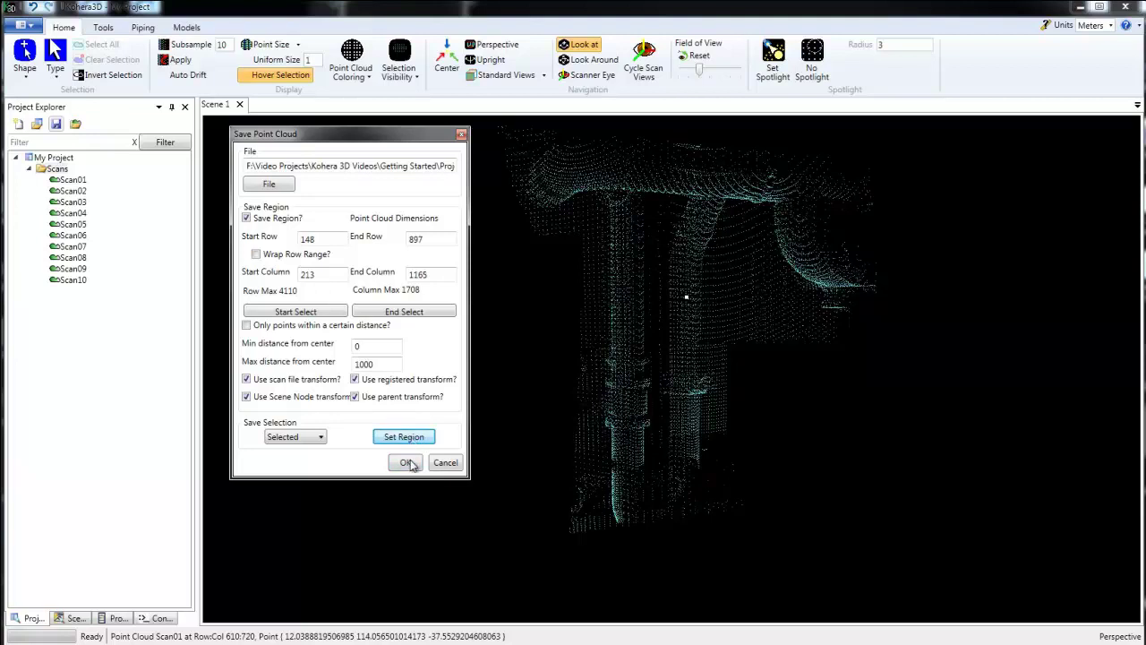
click(406, 463)
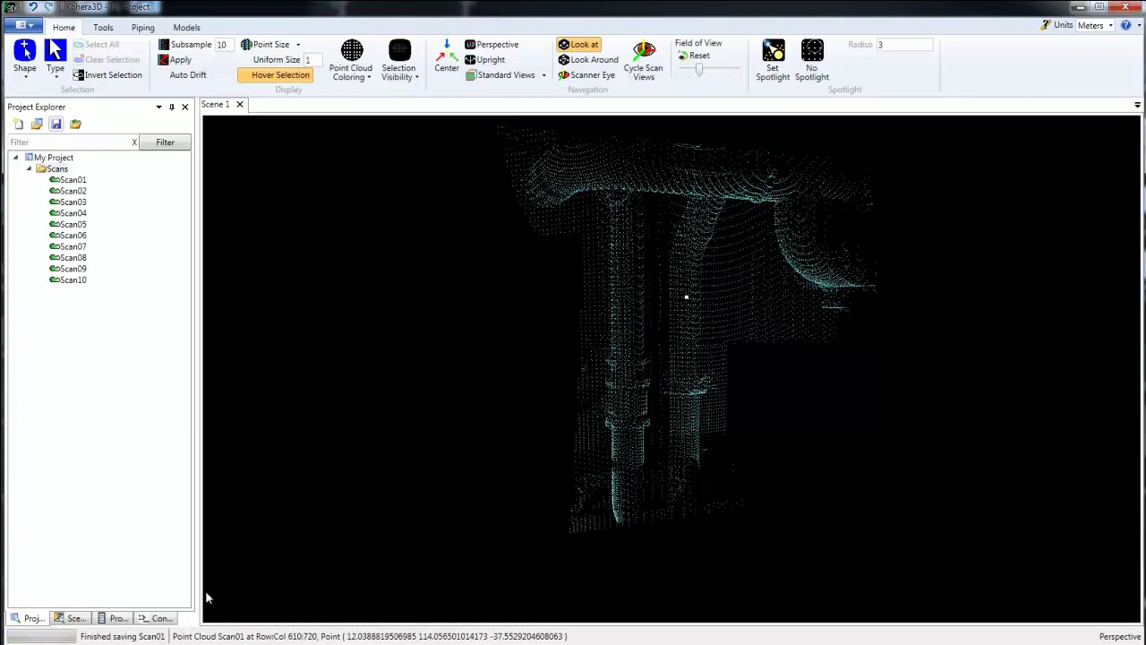
- Clear the point selection and switch the selection shape to Box
click(366, 492)
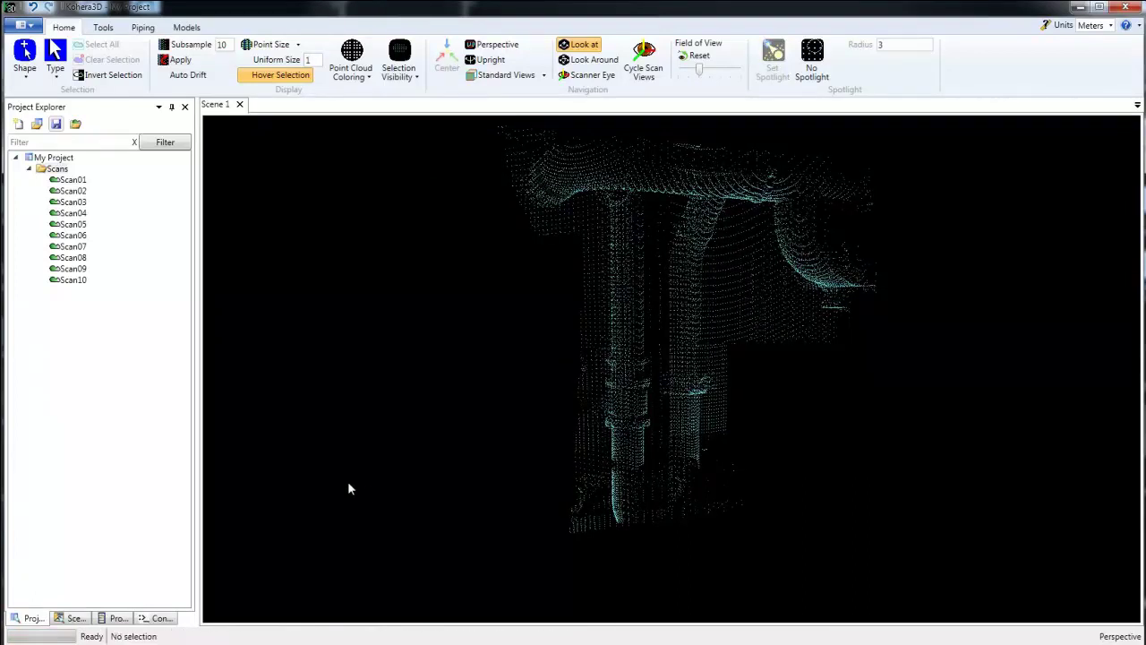
click(24, 77)
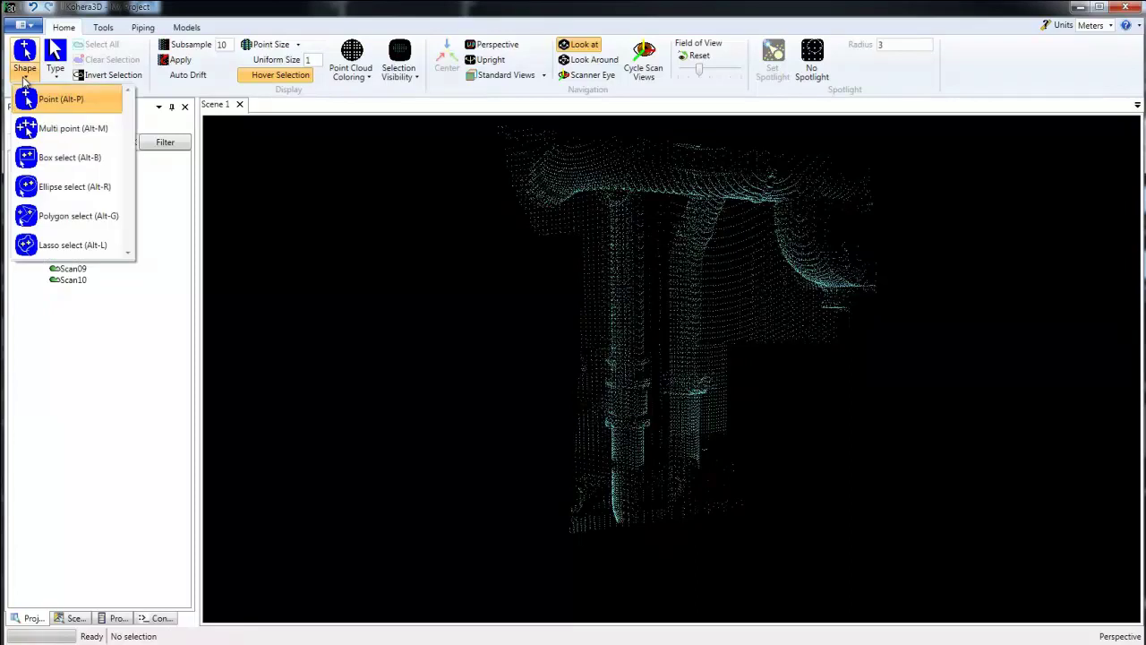
click(42, 157)
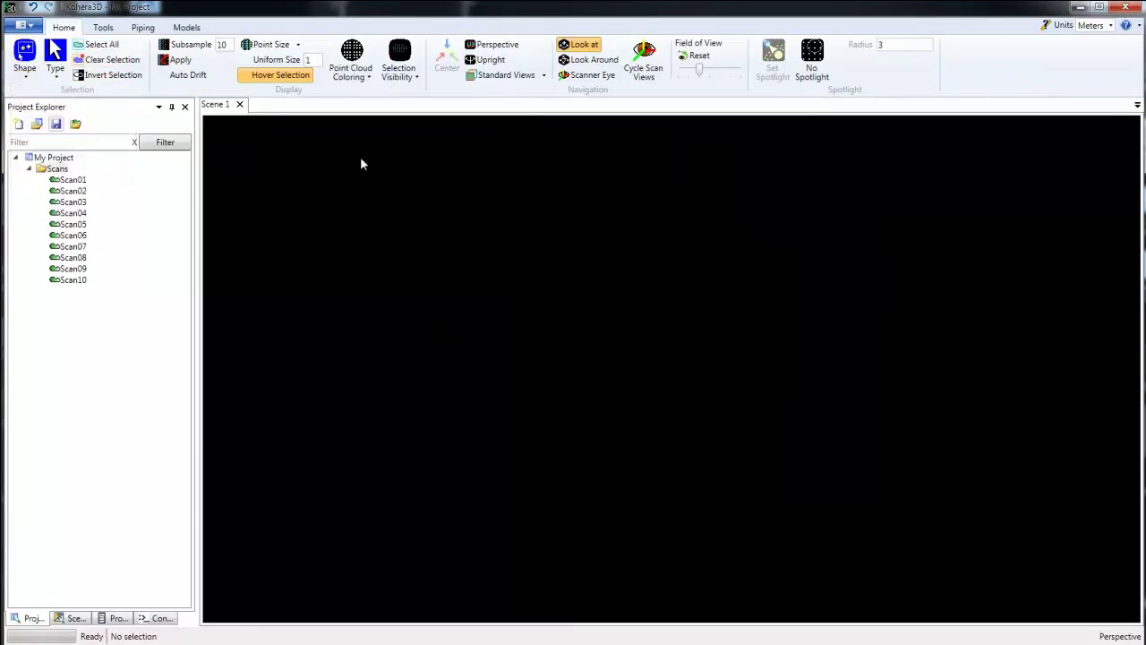
- Show all points of the cloud again and switch the selection shape to Point
click(416, 76)
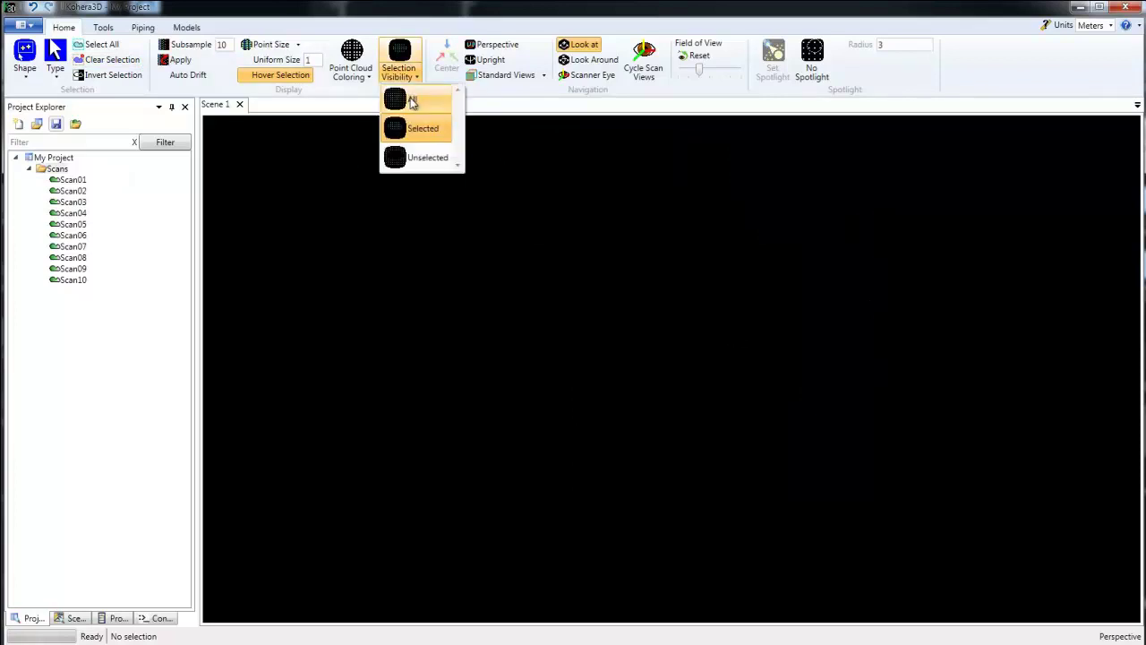
click(412, 102)
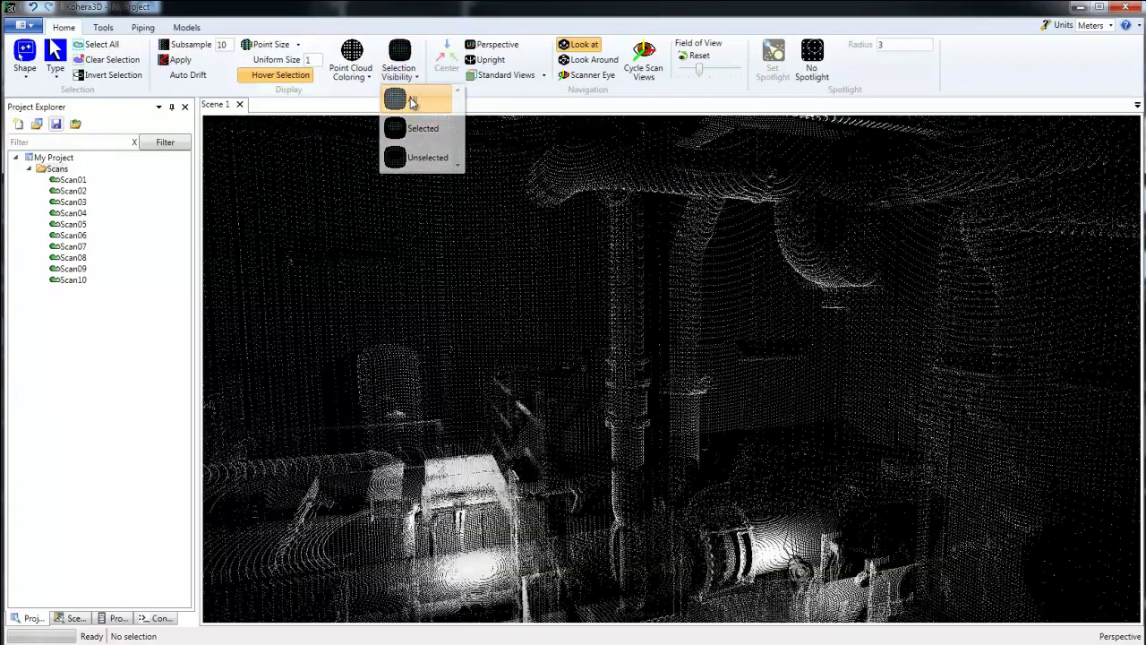
click(27, 79)
click(50, 98)
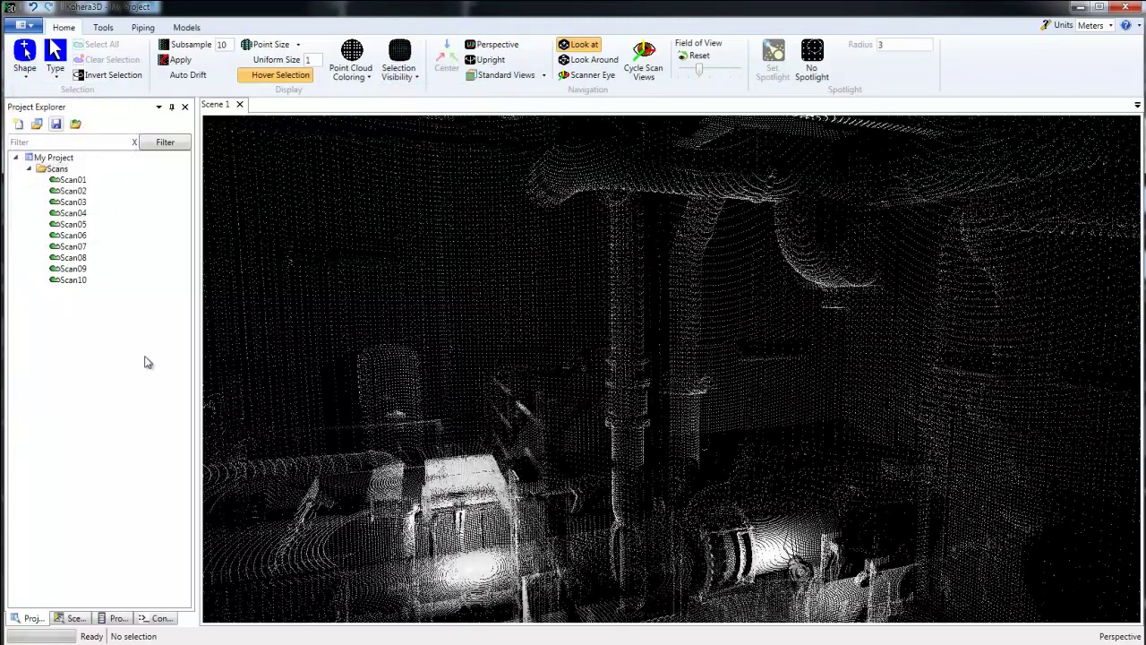
- Load Scan01 Region1.pti with All Points into a new scene and orbit it upright
right_click(59, 170)
mouse_move(82, 179)
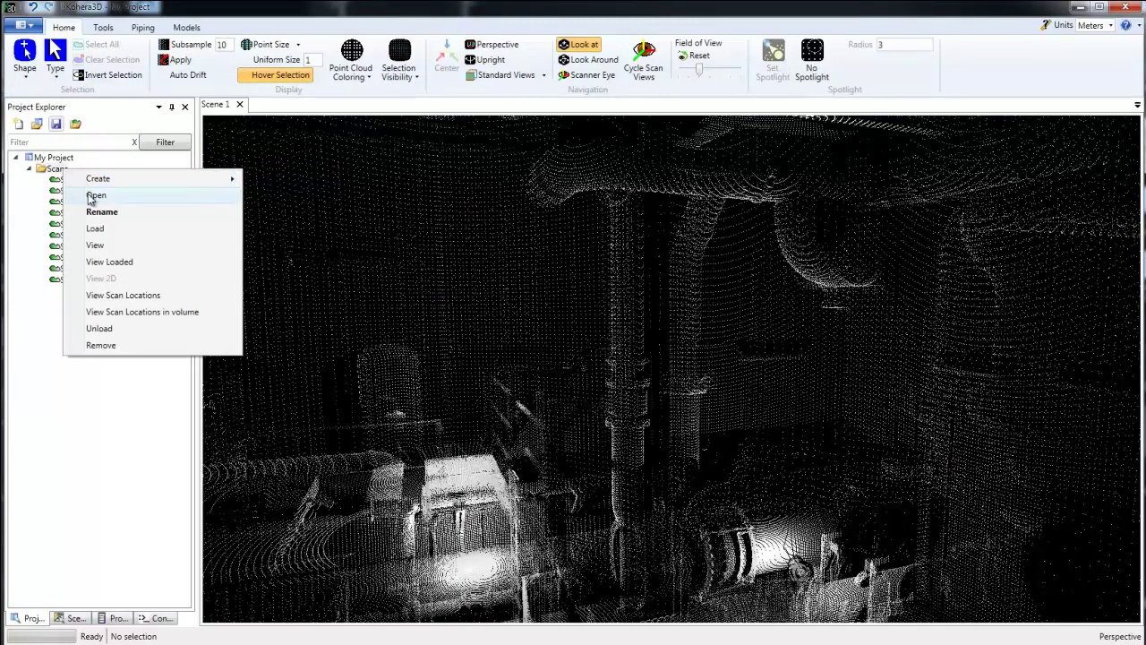
click(96, 195)
click(179, 242)
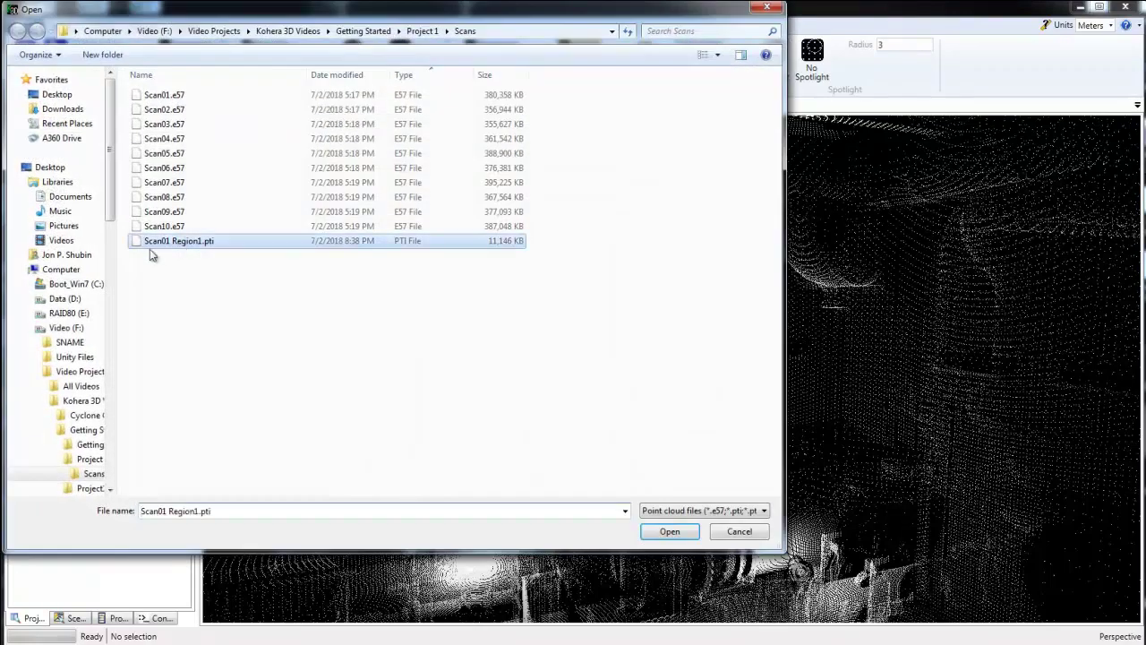
click(660, 531)
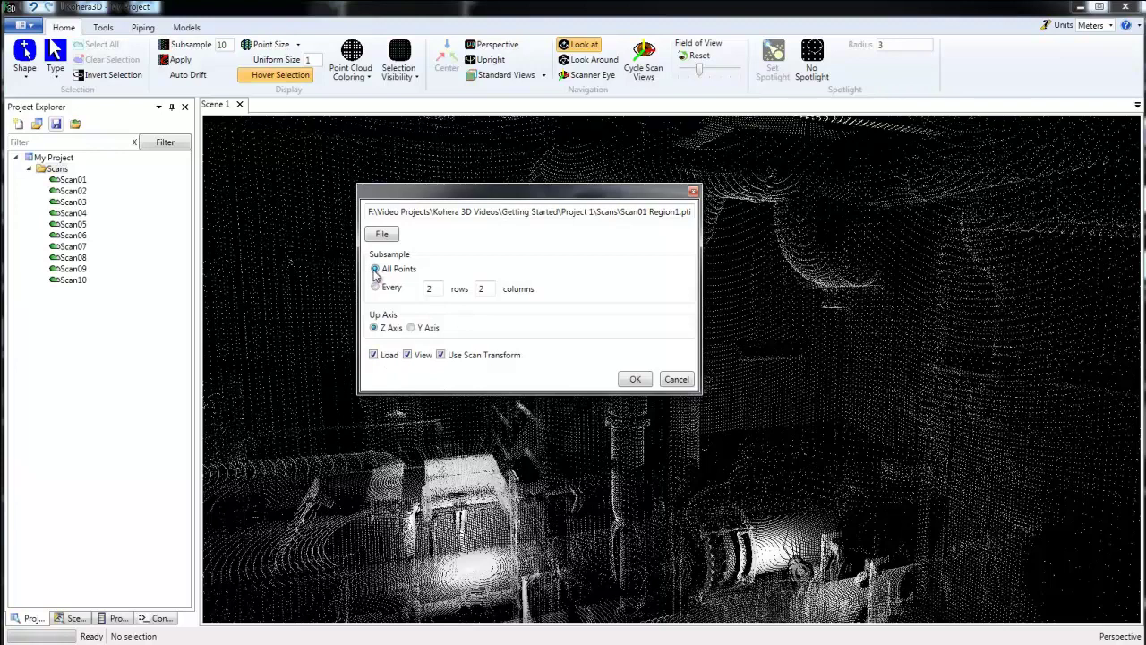
click(635, 379)
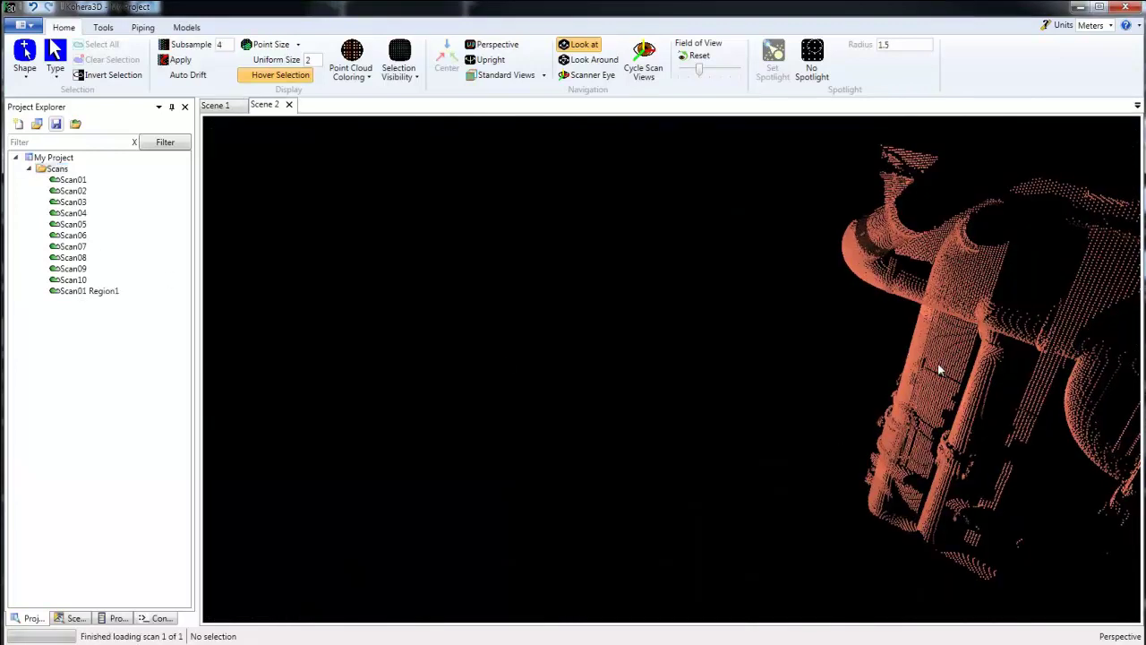
drag(814, 457, 410, 370)
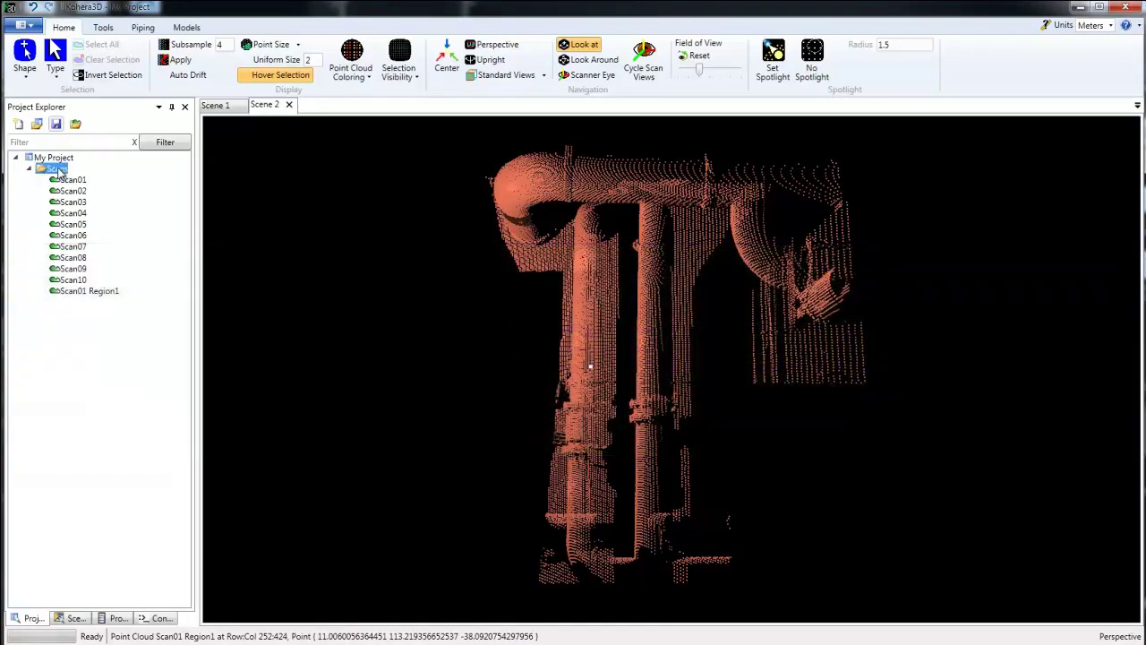
- Create a new pipelines system under Scans named Pipelines
right_click(56, 169)
mouse_move(93, 178)
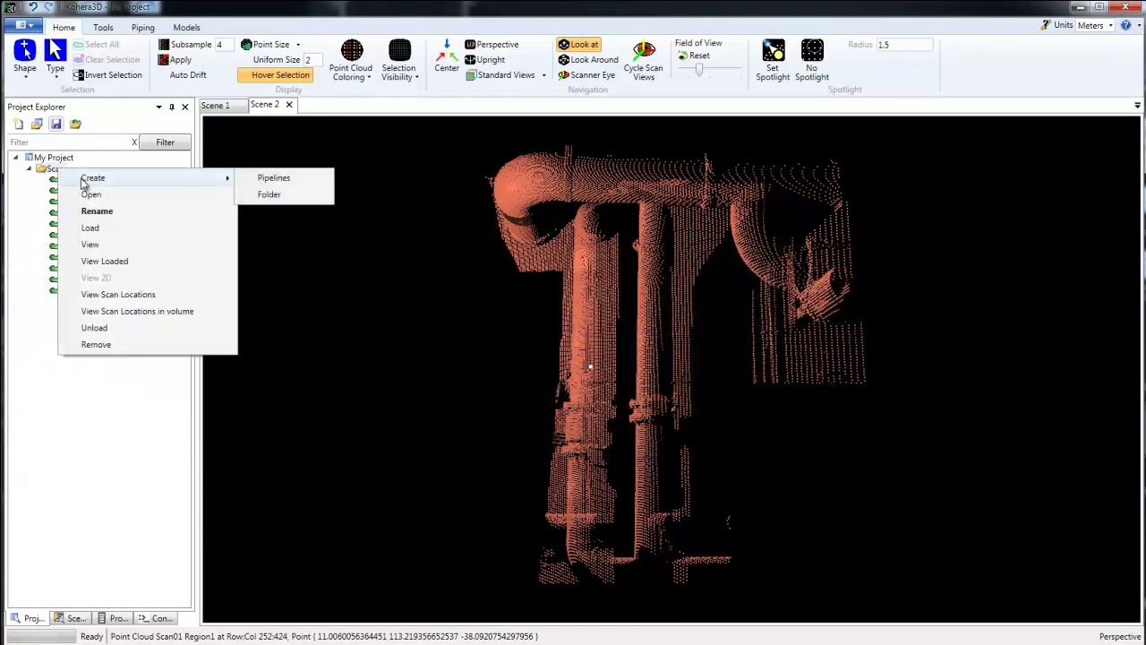
click(274, 178)
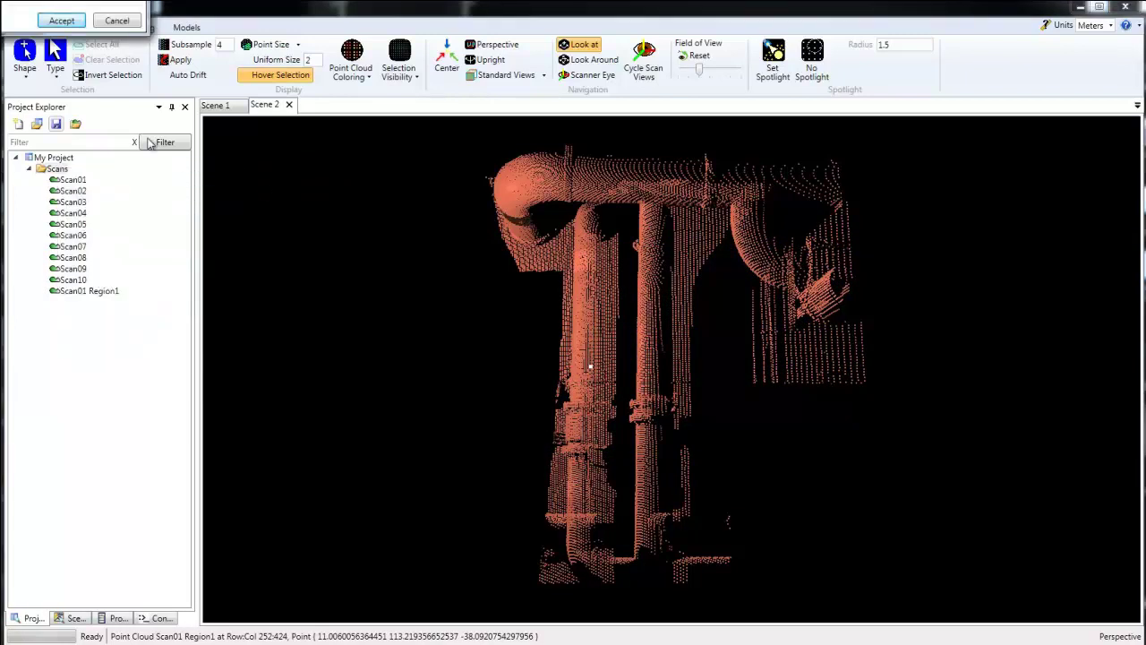
click(62, 20)
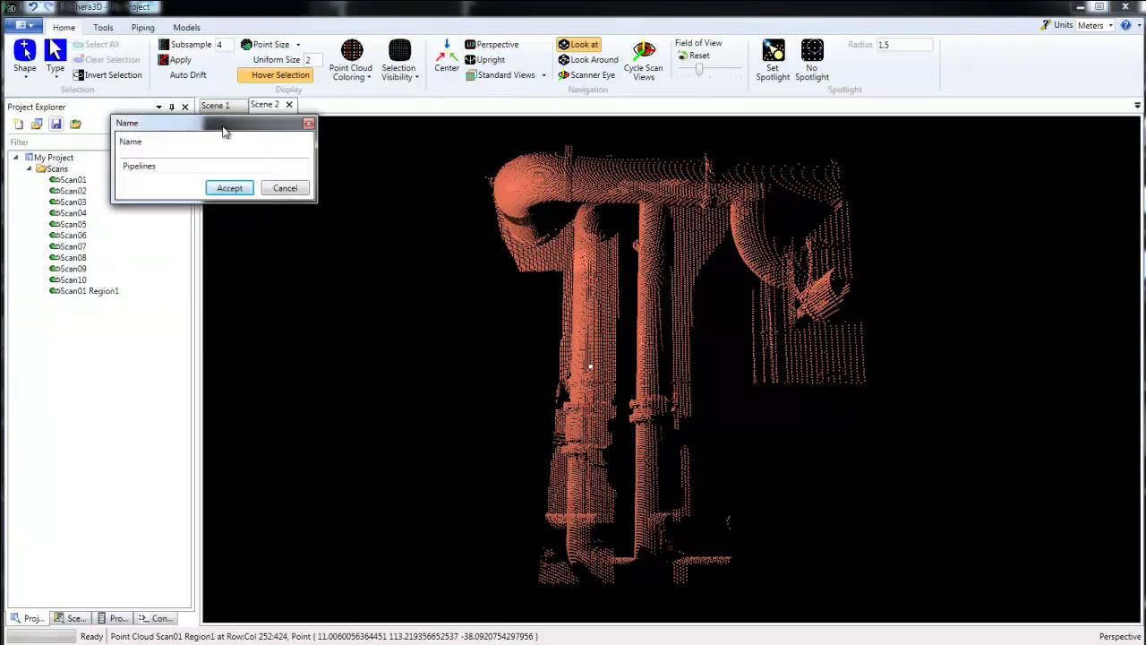
click(226, 179)
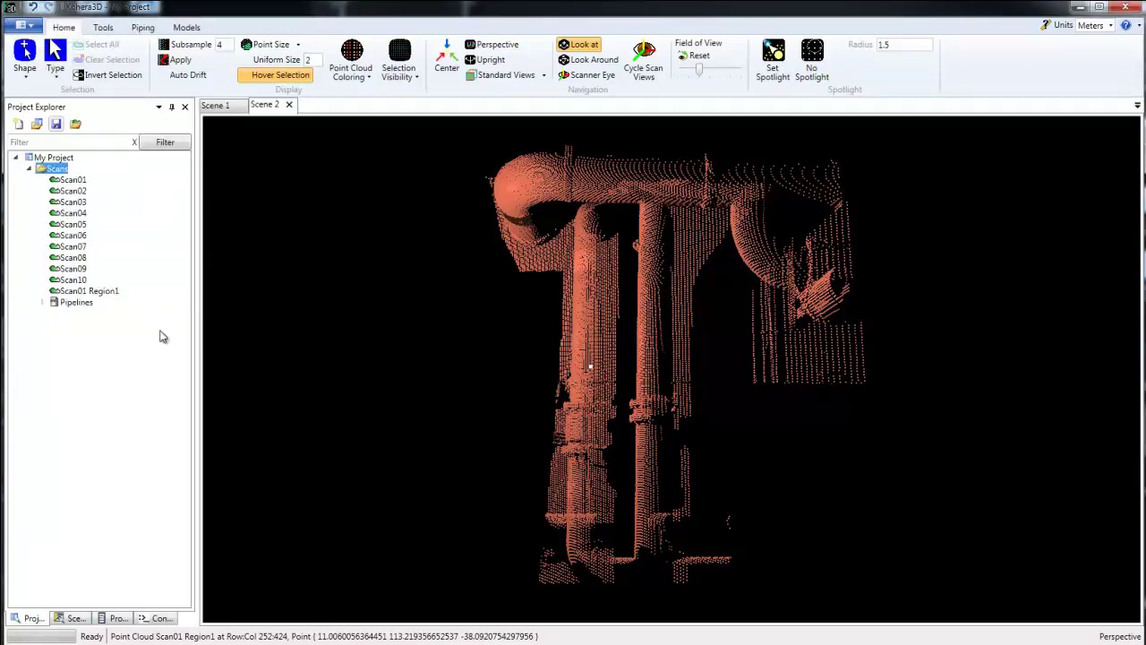
- Save the My Project project as Pipelines.mdl
click(61, 159)
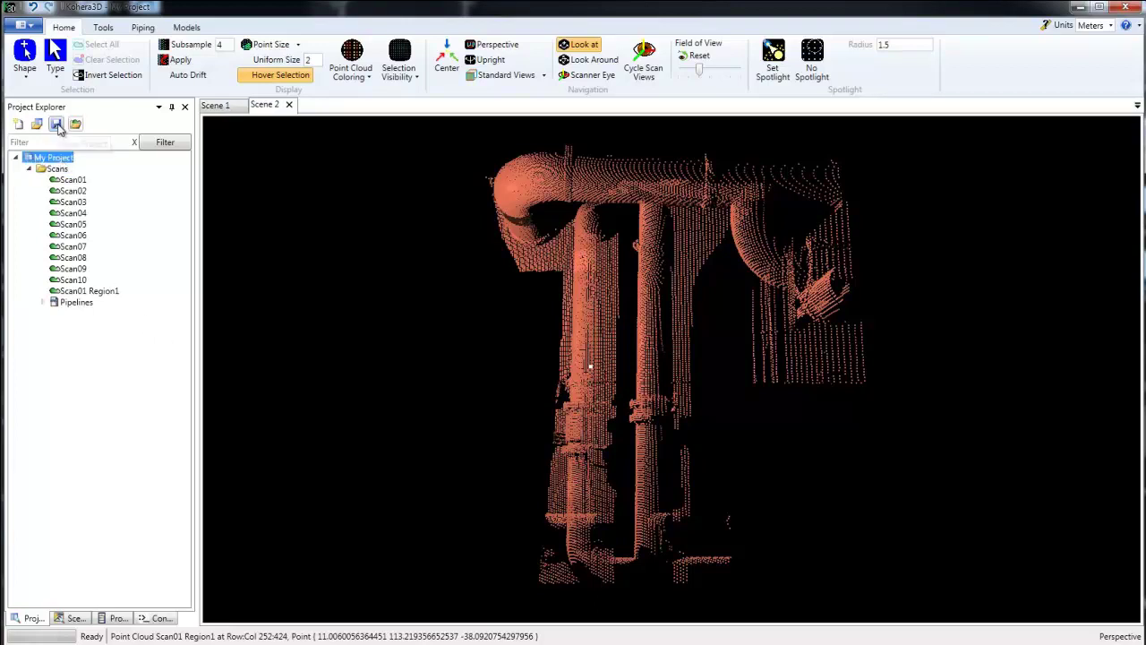
click(57, 126)
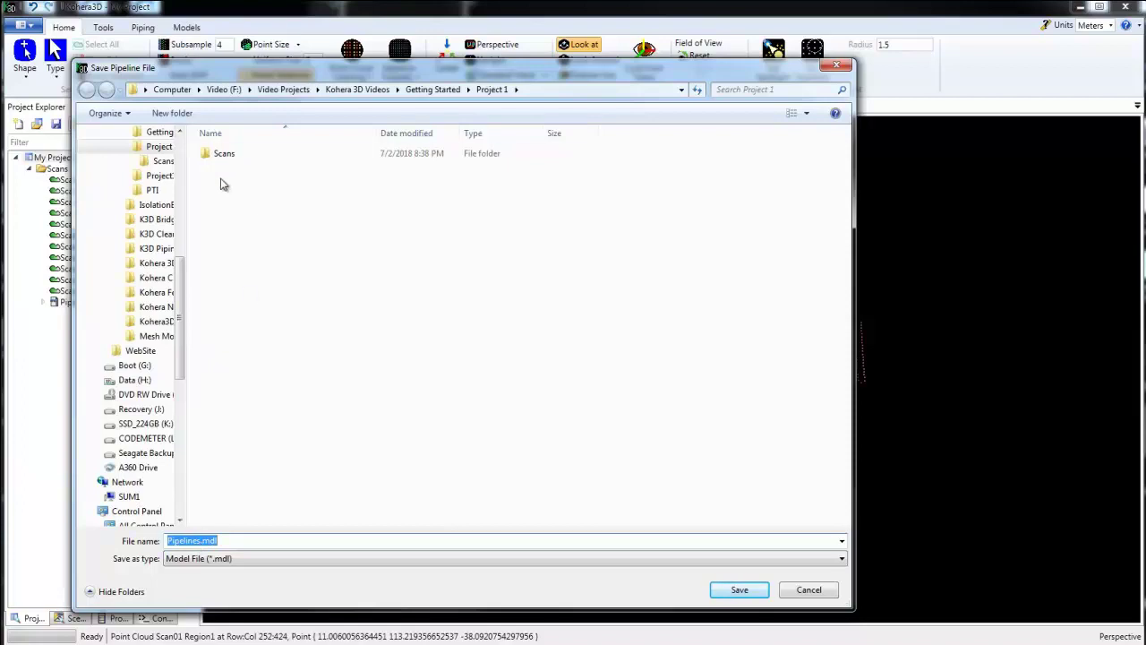
click(739, 593)
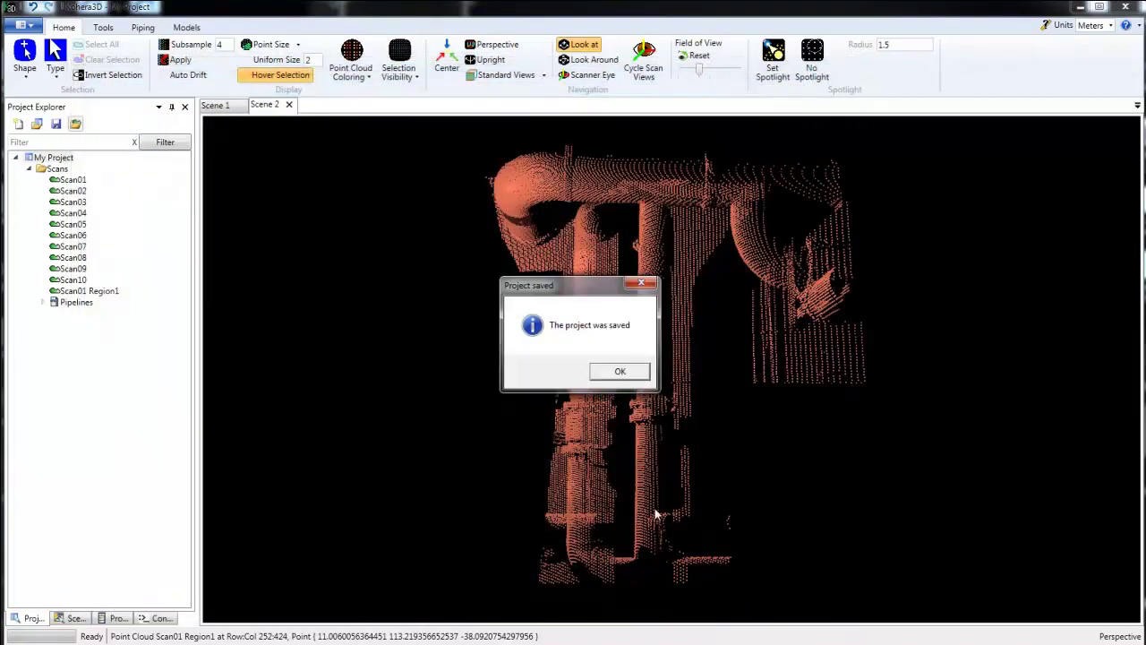
click(616, 379)
- Fit a pipe at seed on the left vertical pipe, giving Pipe01 (radius 0.22795, length 0.7228, 18")
scroll(619, 383, up, 3)
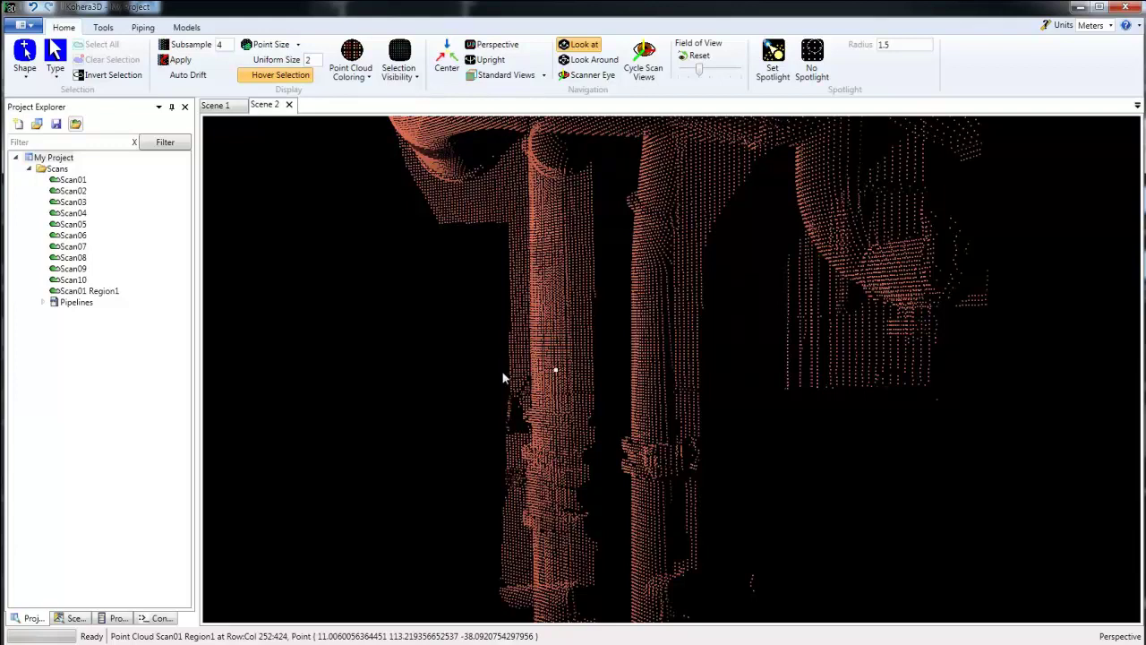
scroll(491, 385, down, 5)
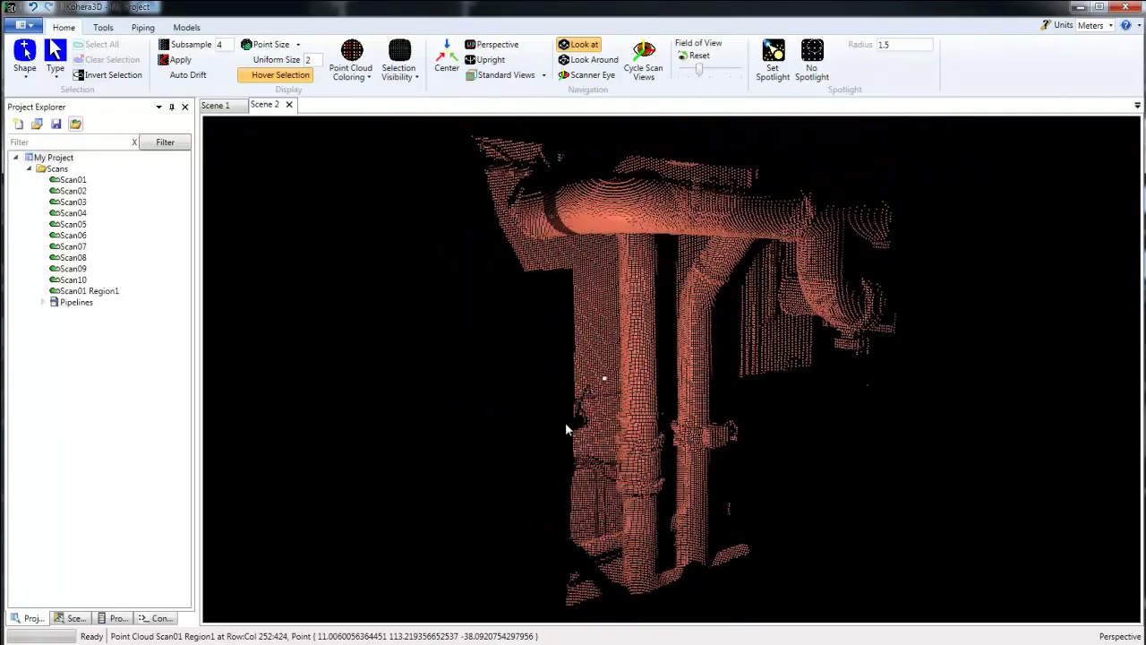
drag(552, 428, 557, 380)
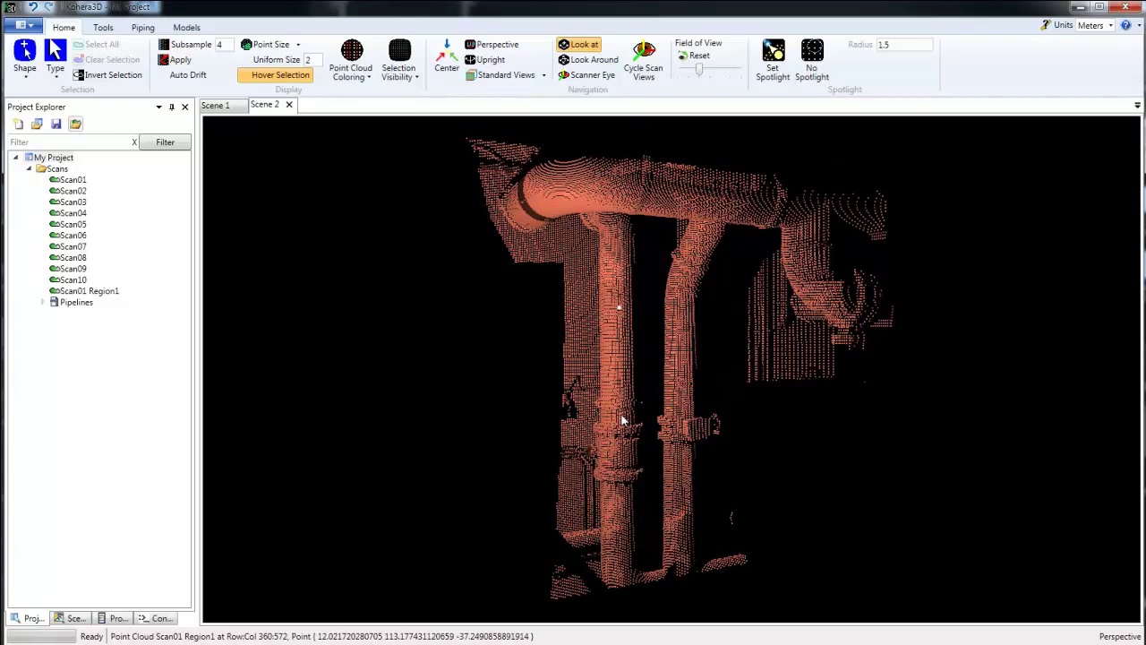
click(144, 28)
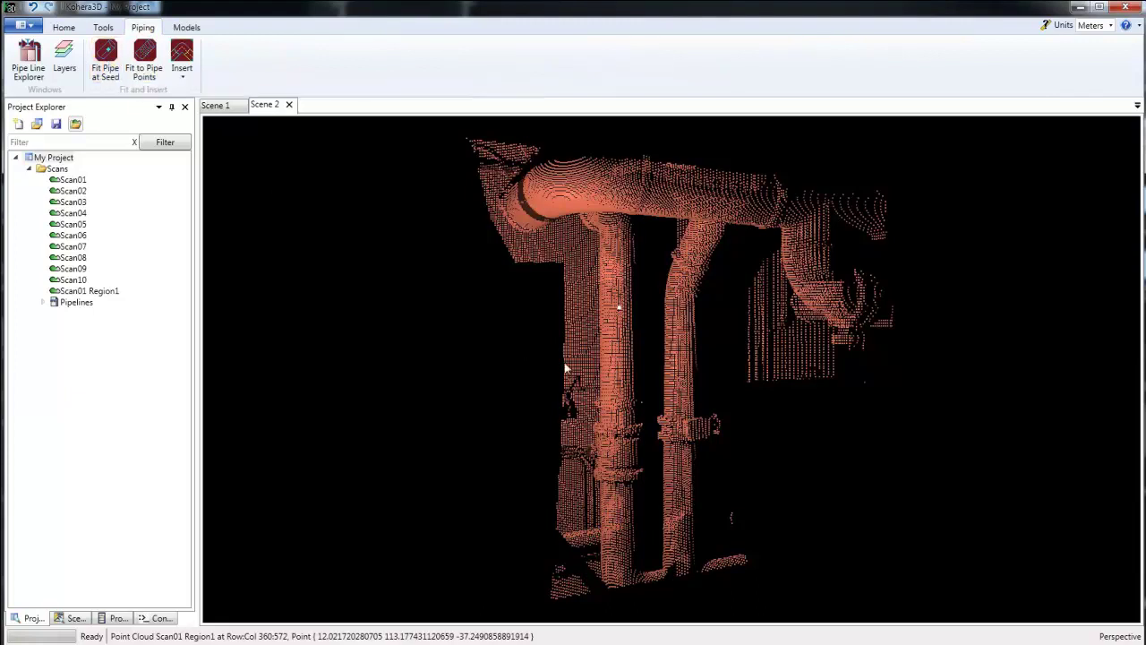
click(614, 335)
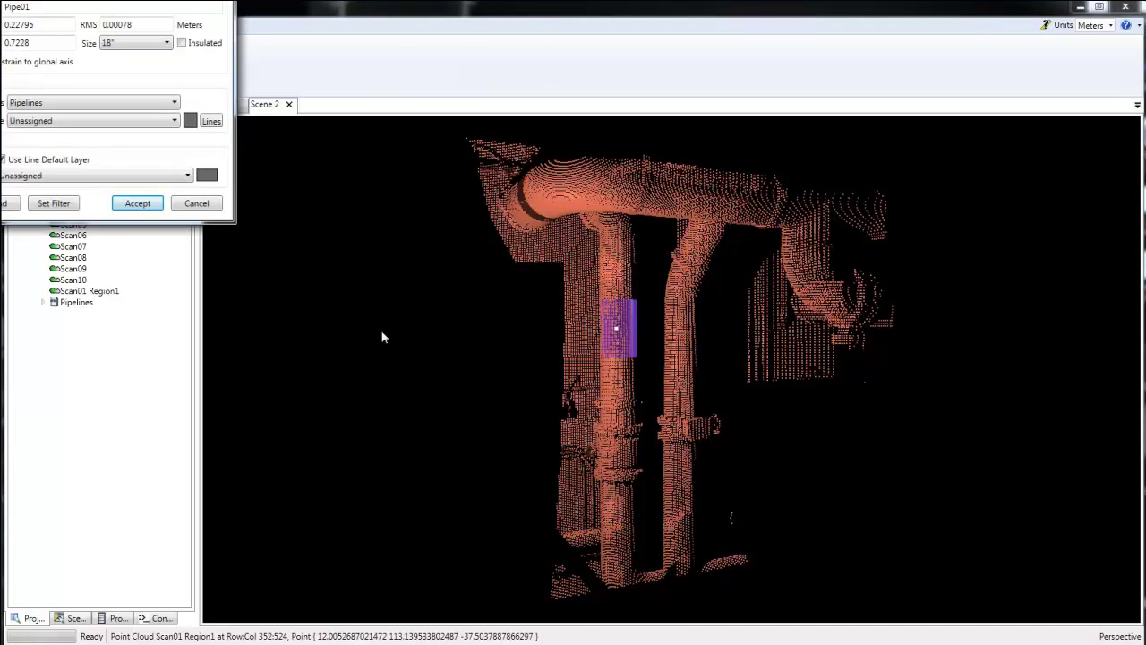
drag(107, 0, 299, 93)
click(482, 449)
scroll(678, 500, up, 5)
middle_drag(719, 497, 642, 469)
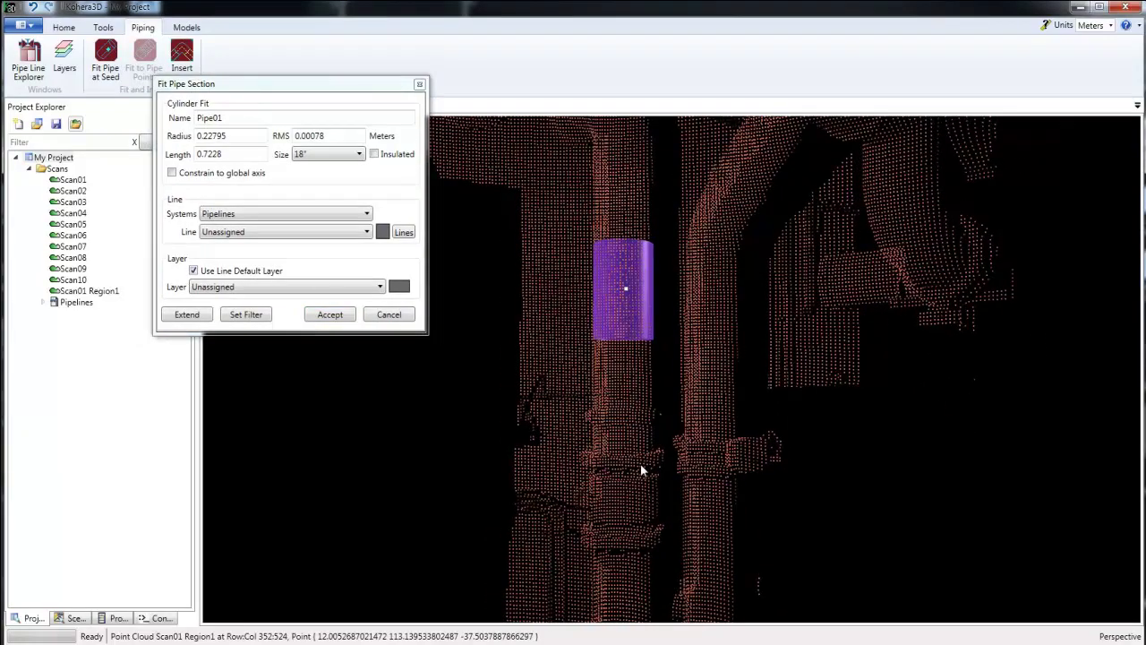
- Add a new pipe line Line01 with a red layer colour
click(404, 233)
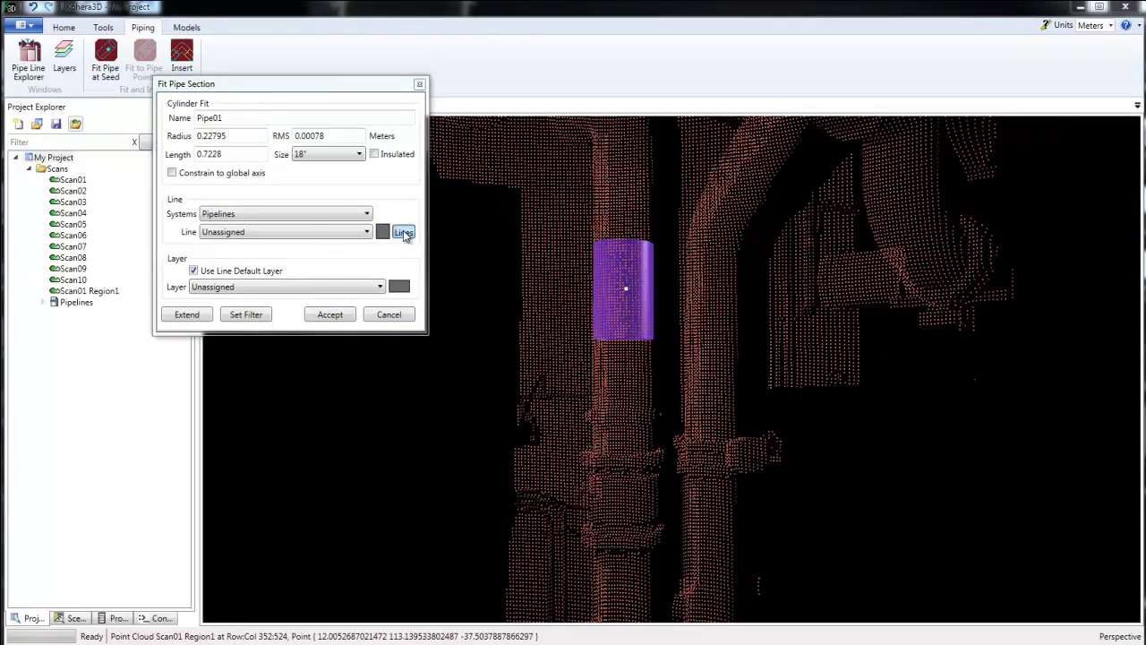
drag(113, 8, 222, 63)
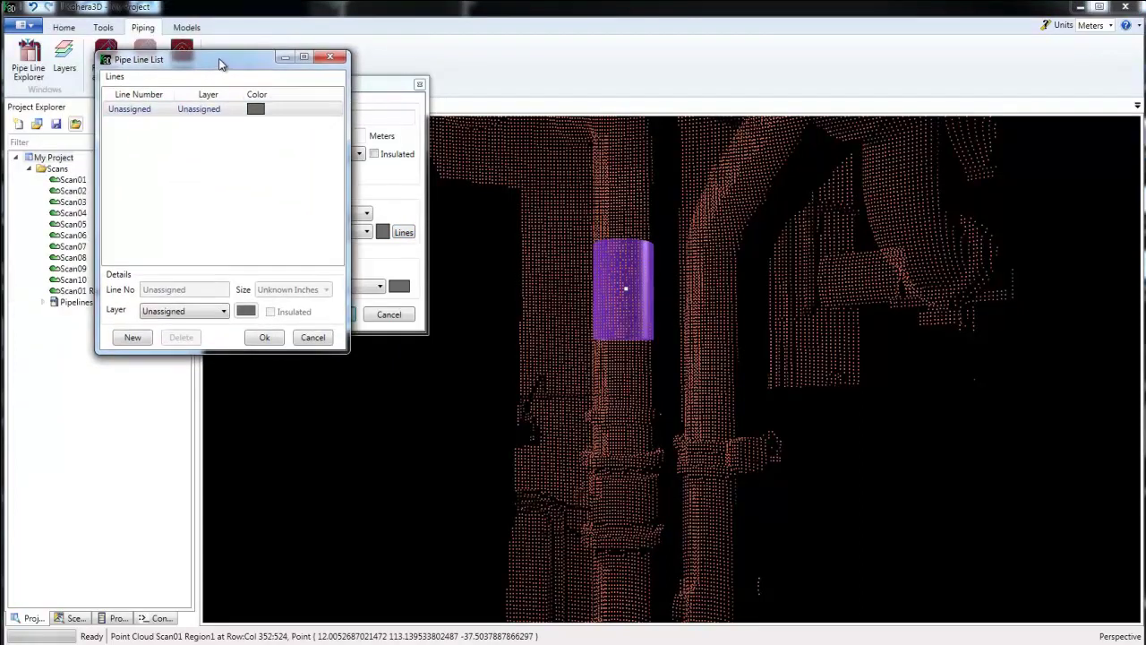
click(132, 335)
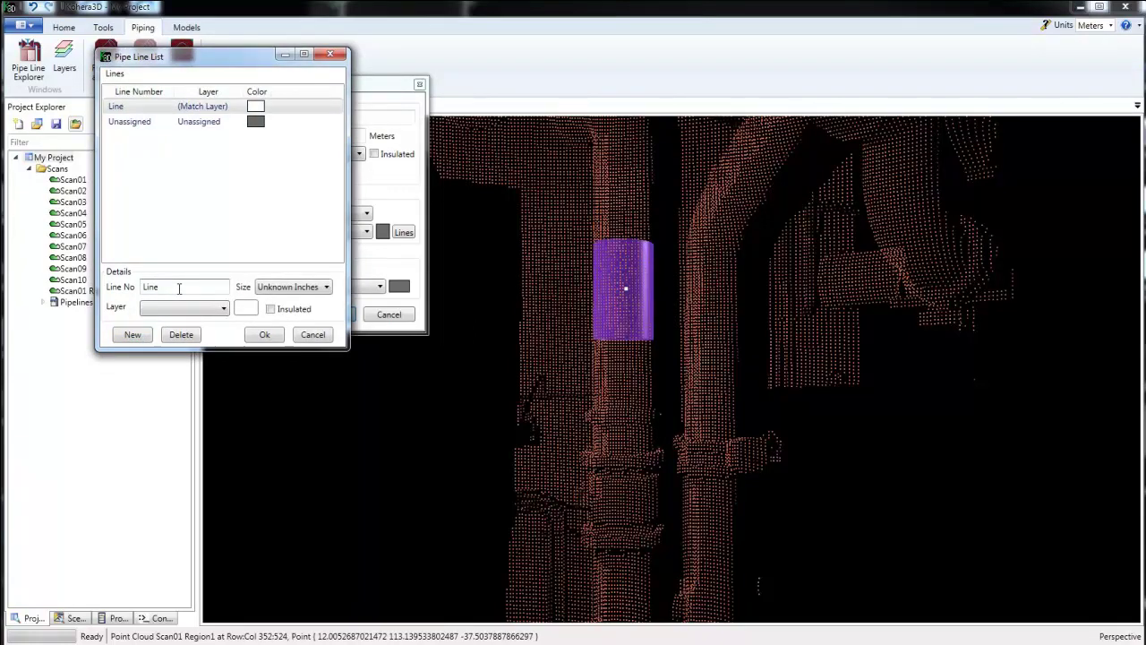
click(246, 308)
click(145, 135)
click(144, 244)
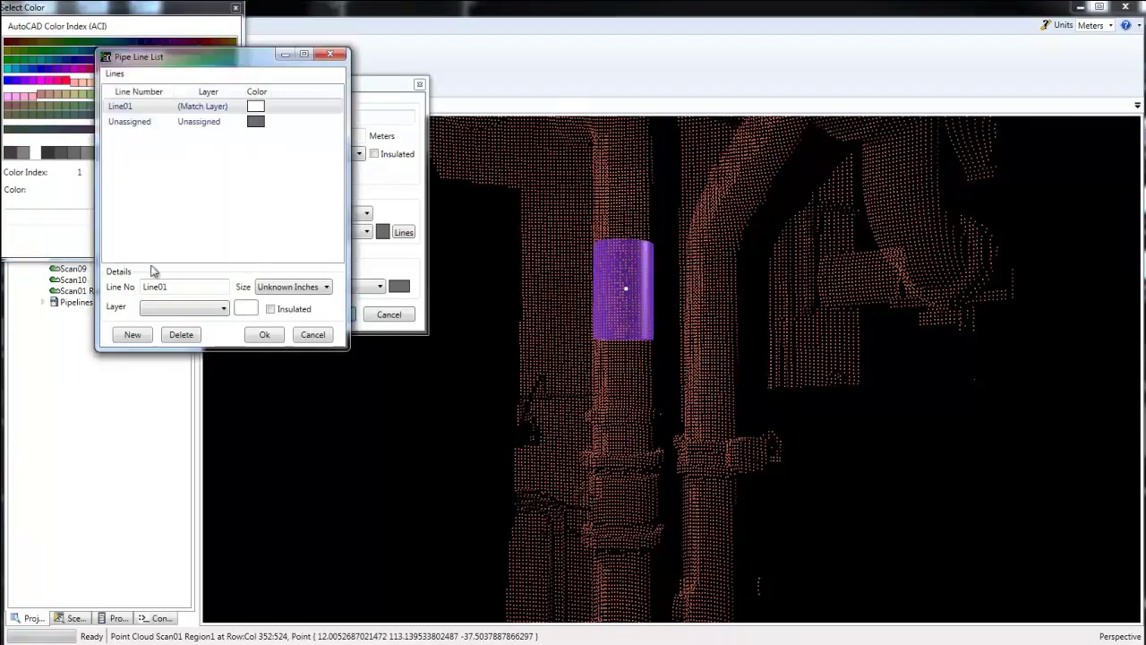
- Add a second pipe line Line02 with a yellow layer colour and close the list
click(137, 335)
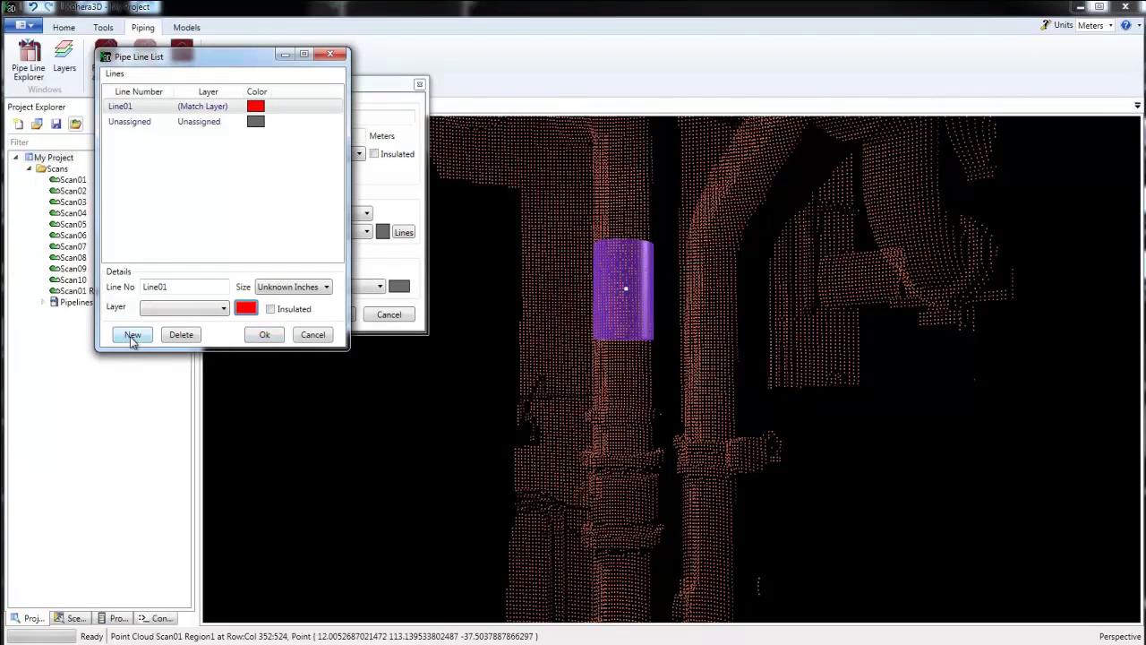
click(131, 335)
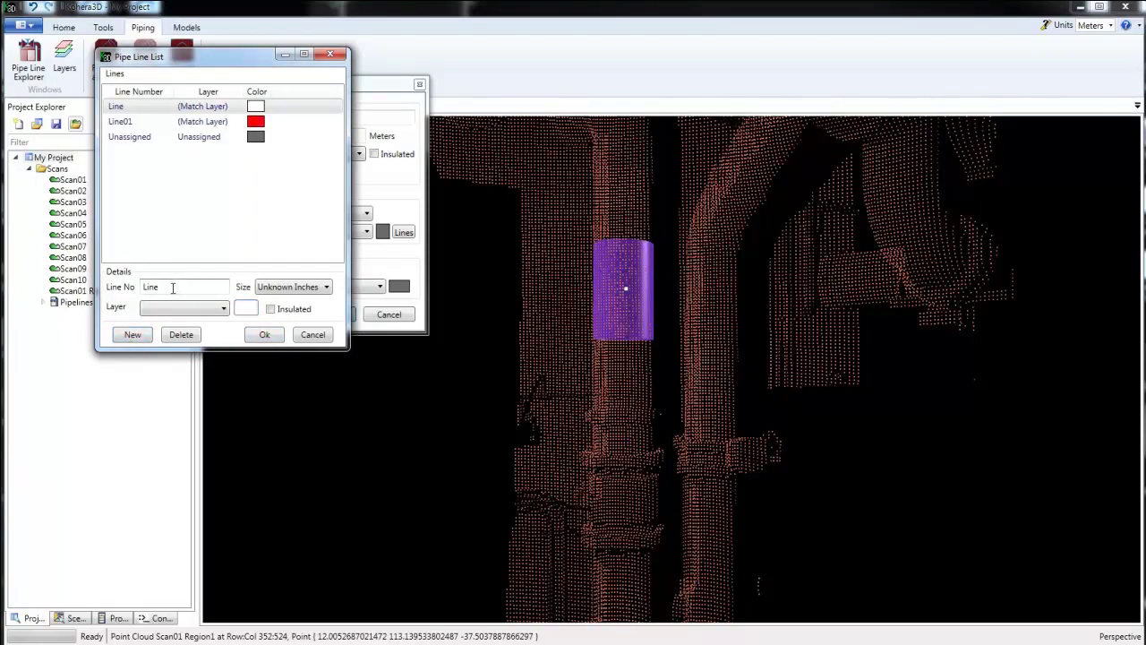
click(246, 308)
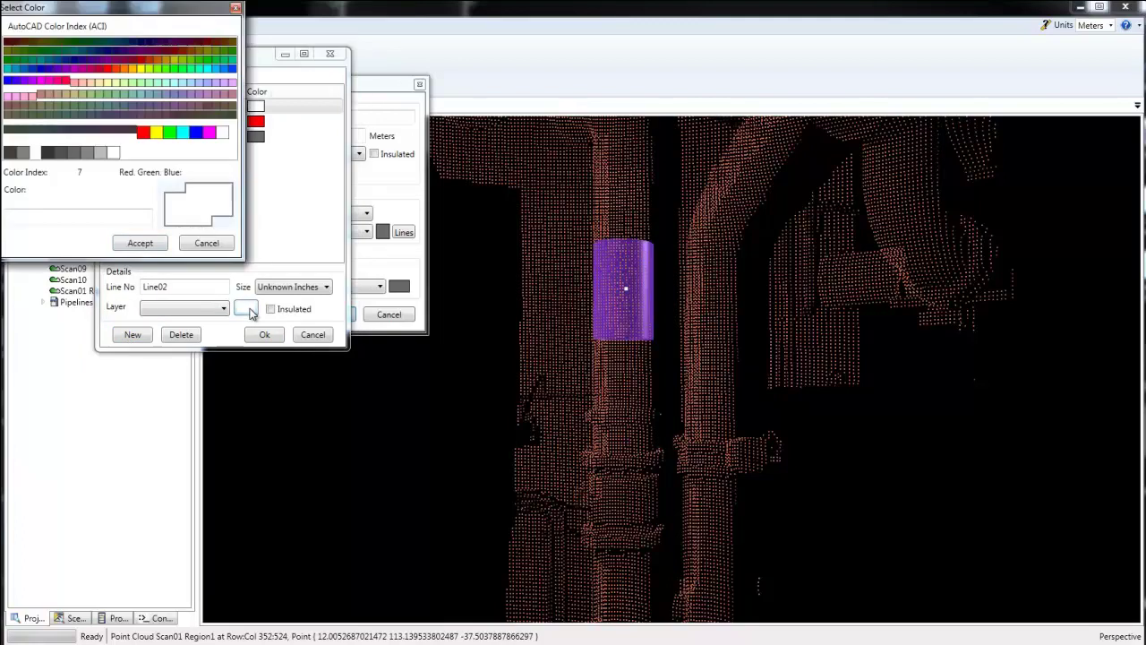
click(161, 135)
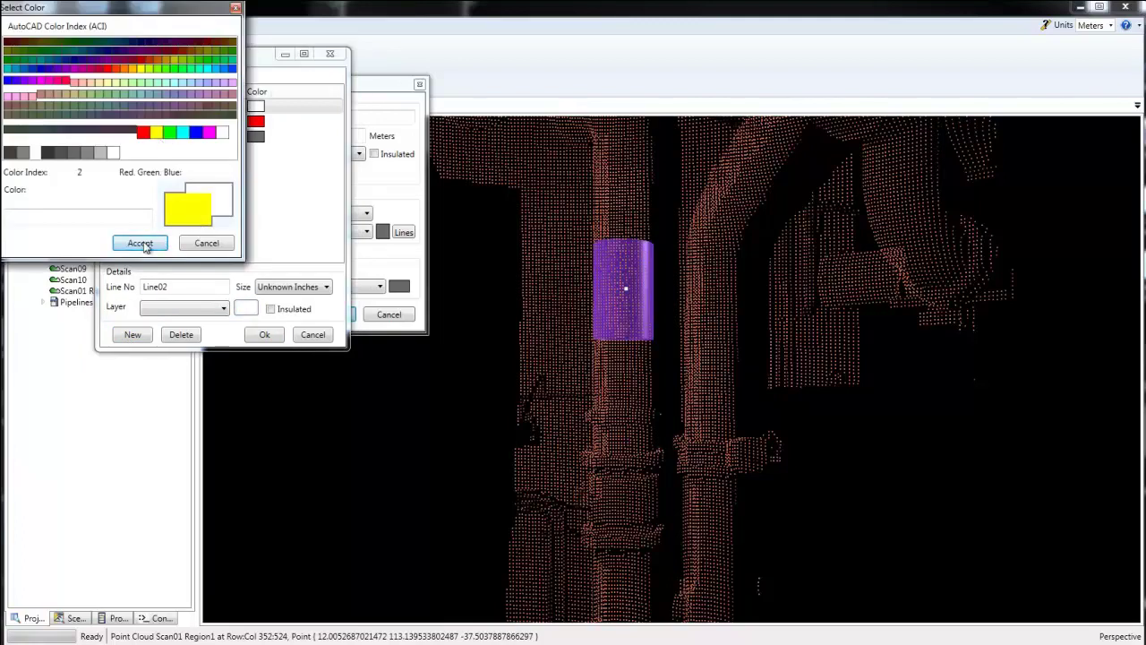
click(146, 244)
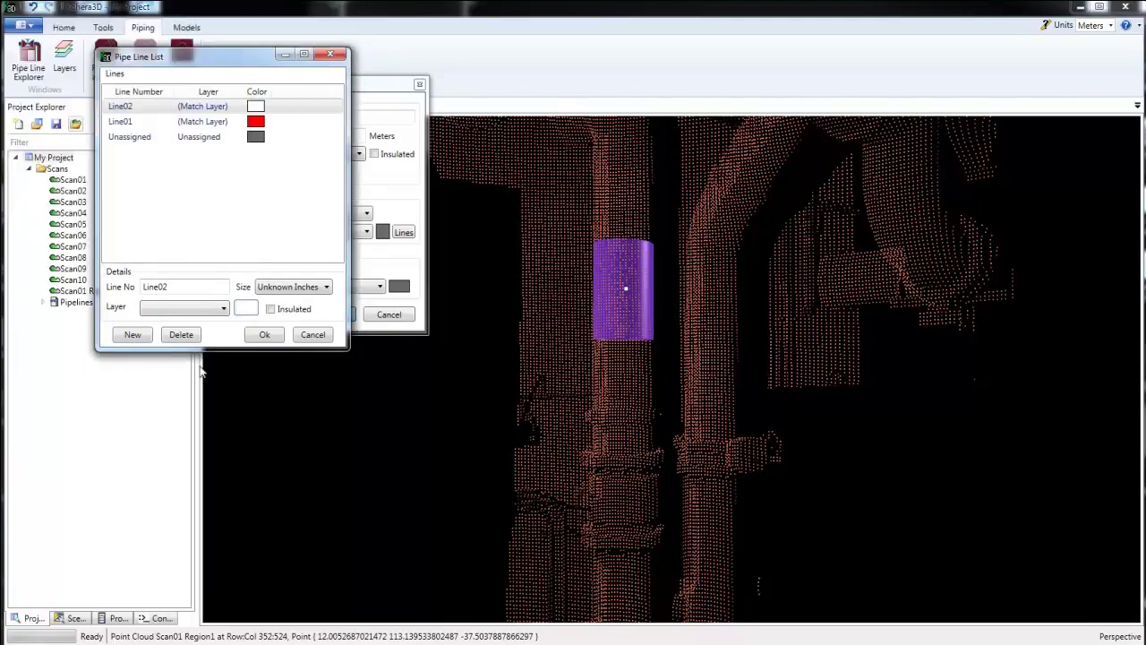
click(265, 334)
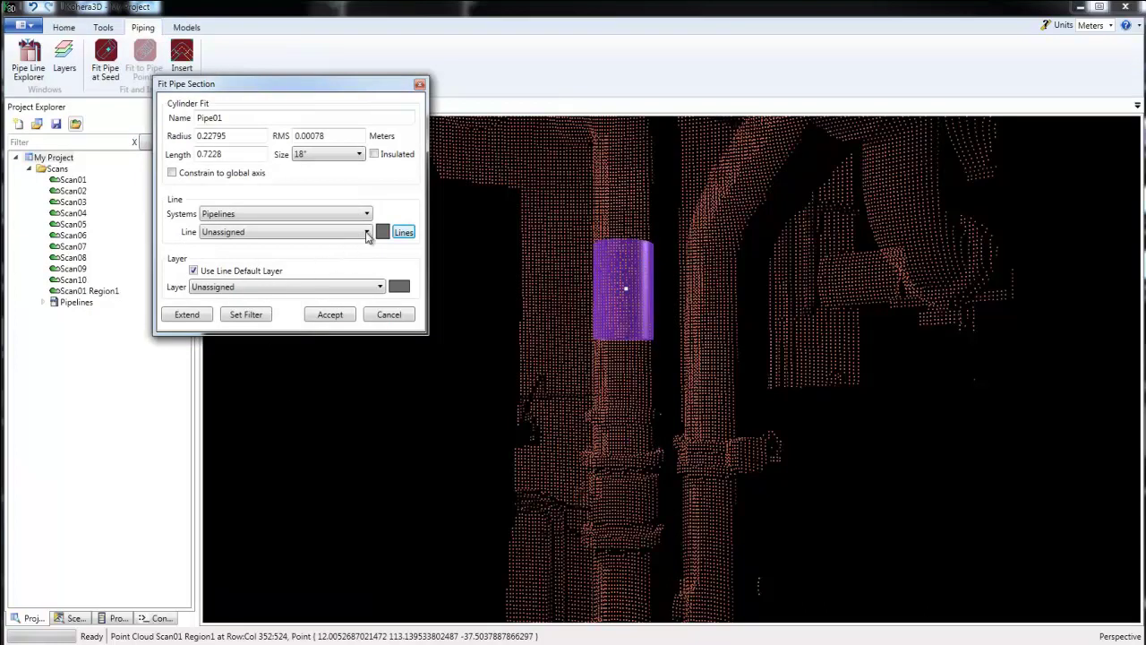
- Assign Pipe01 to Line01 and extend the cylinder down the pipe to length 3.8807
click(367, 232)
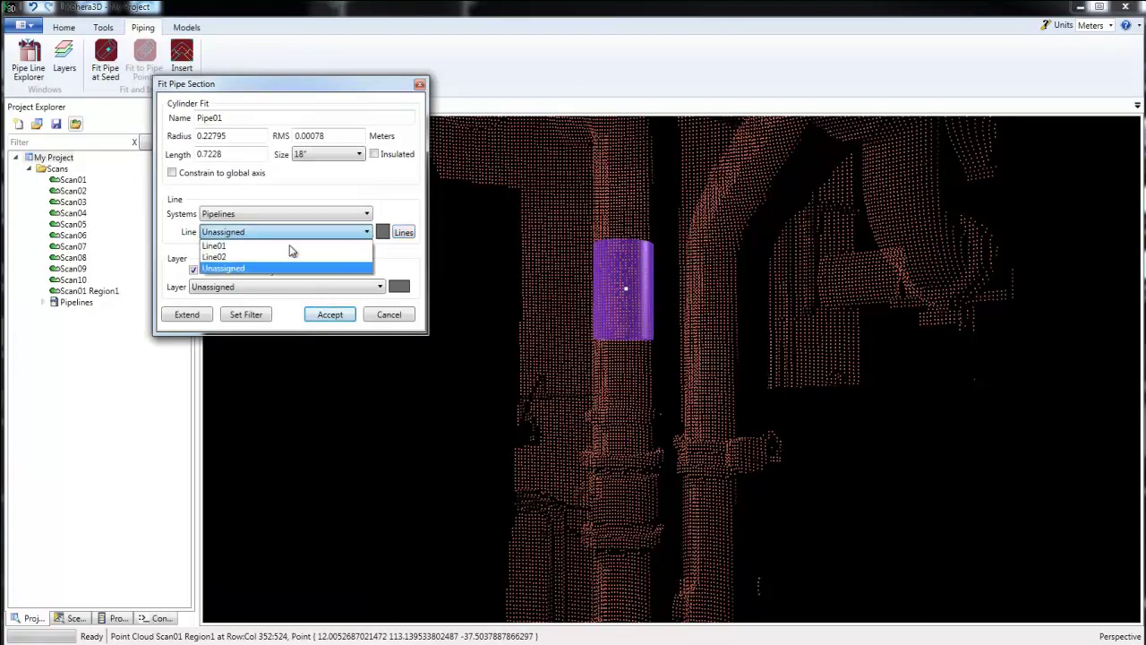
click(264, 246)
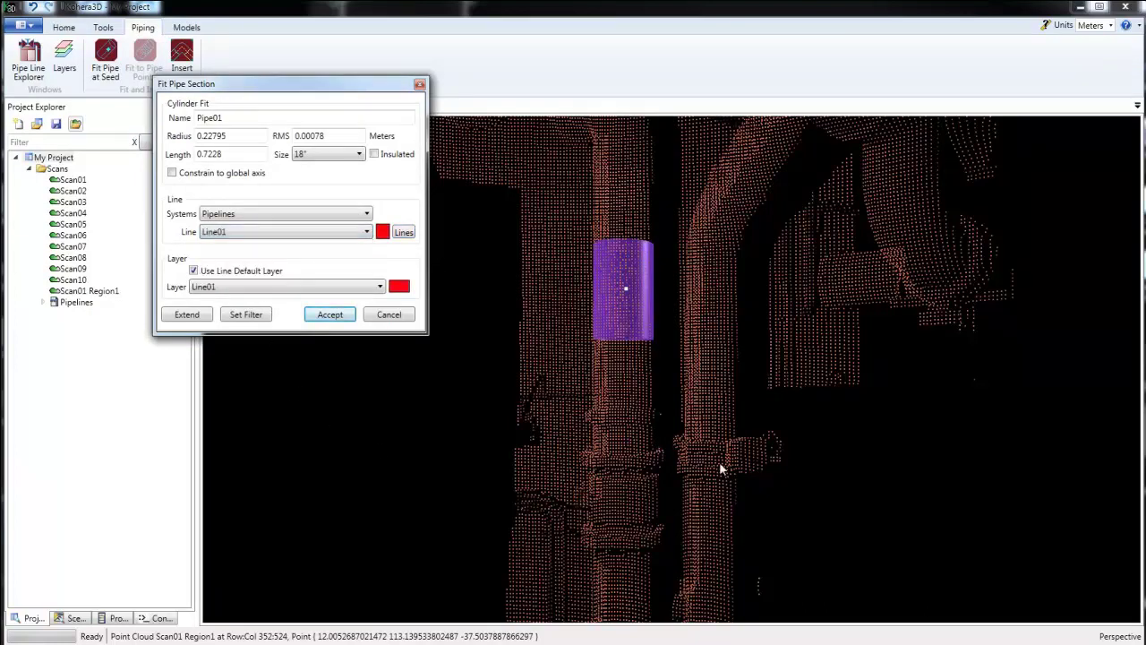
drag(696, 463, 715, 412)
scroll(640, 449, up, 2)
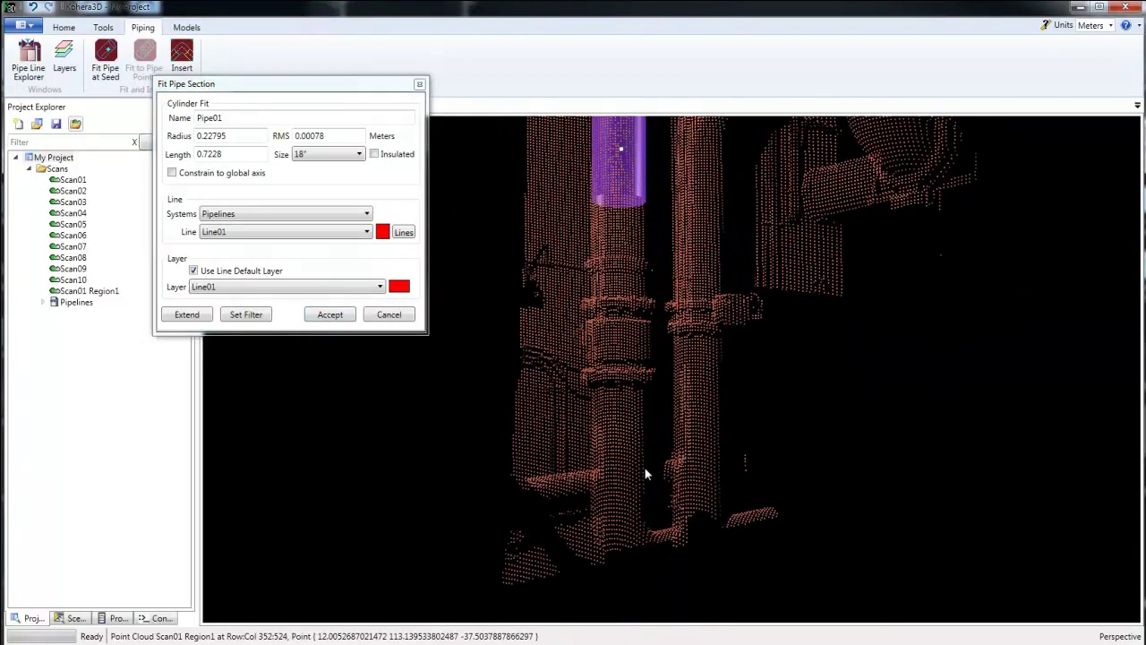
click(647, 516)
drag(776, 369, 377, 490)
- Extend Pipe01 further upward and accept it as a red pipe on Line01
click(645, 362)
click(329, 315)
drag(471, 463, 540, 380)
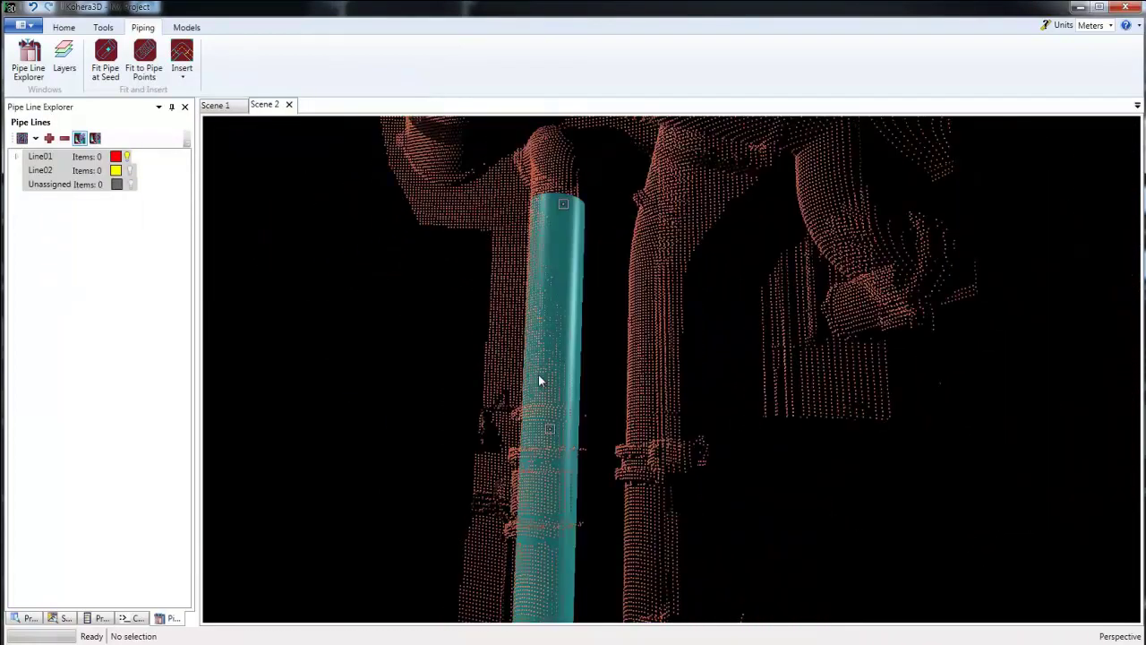
- Switch to Scene 1, zoom in, and bring back the Project Explorer tree
click(216, 106)
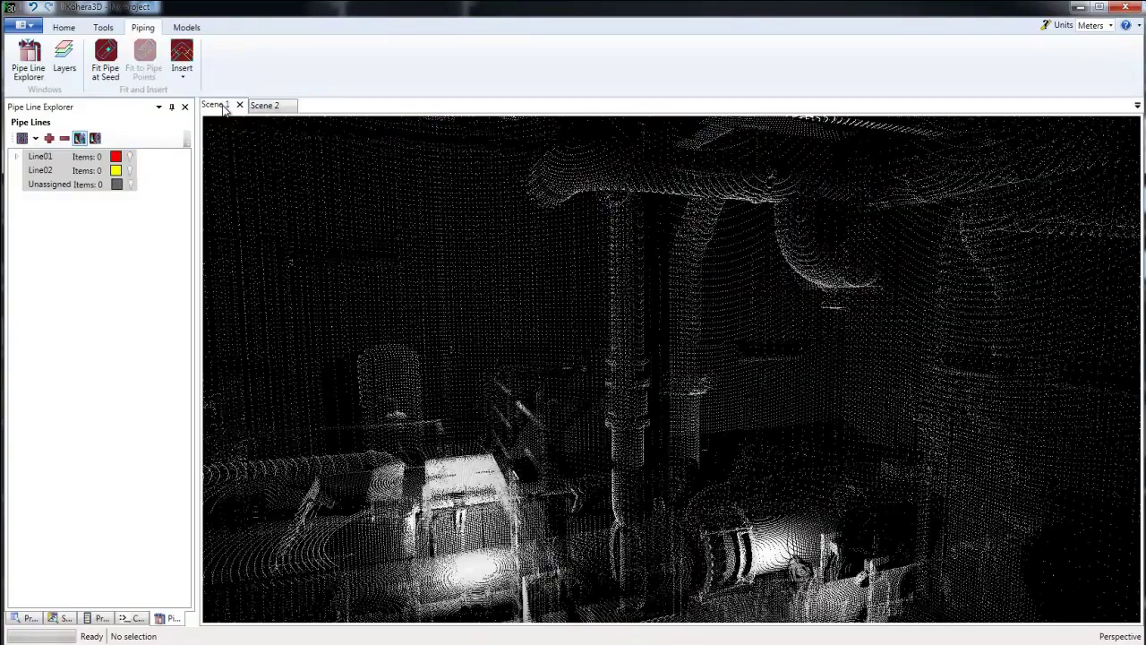
scroll(720, 411, up, 5)
scroll(713, 383, up, 3)
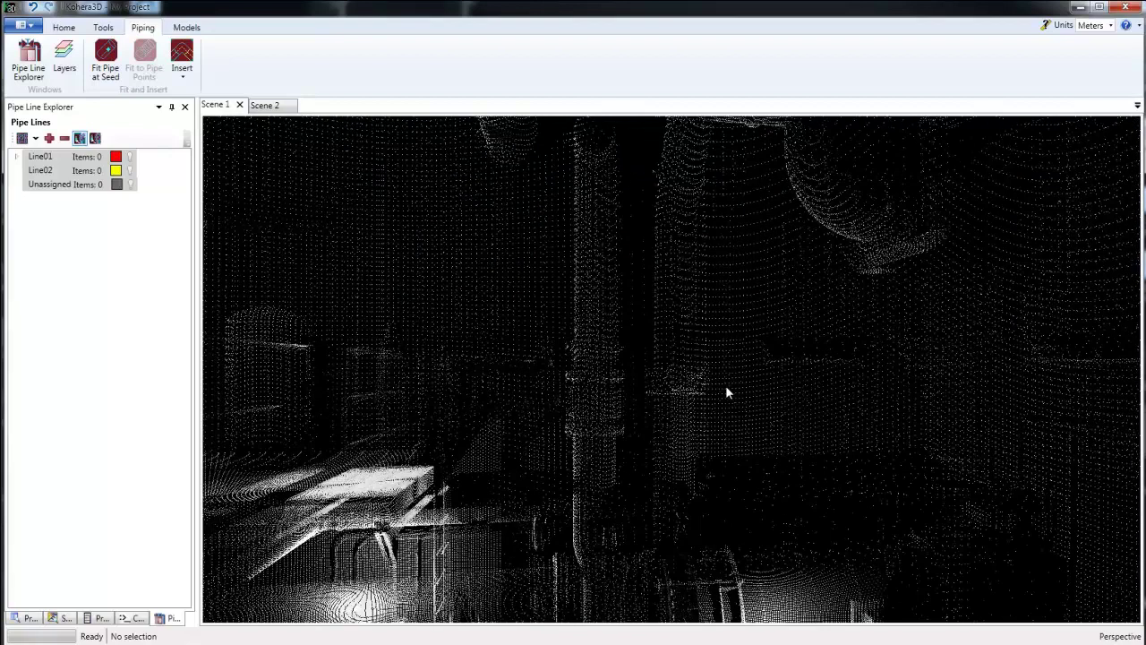
click(29, 619)
drag(72, 303, 731, 413)
- Fit Pipe02 on the neighbouring vertical pipe, extend it to 2.8663 m, and accept it on Line02
click(598, 404)
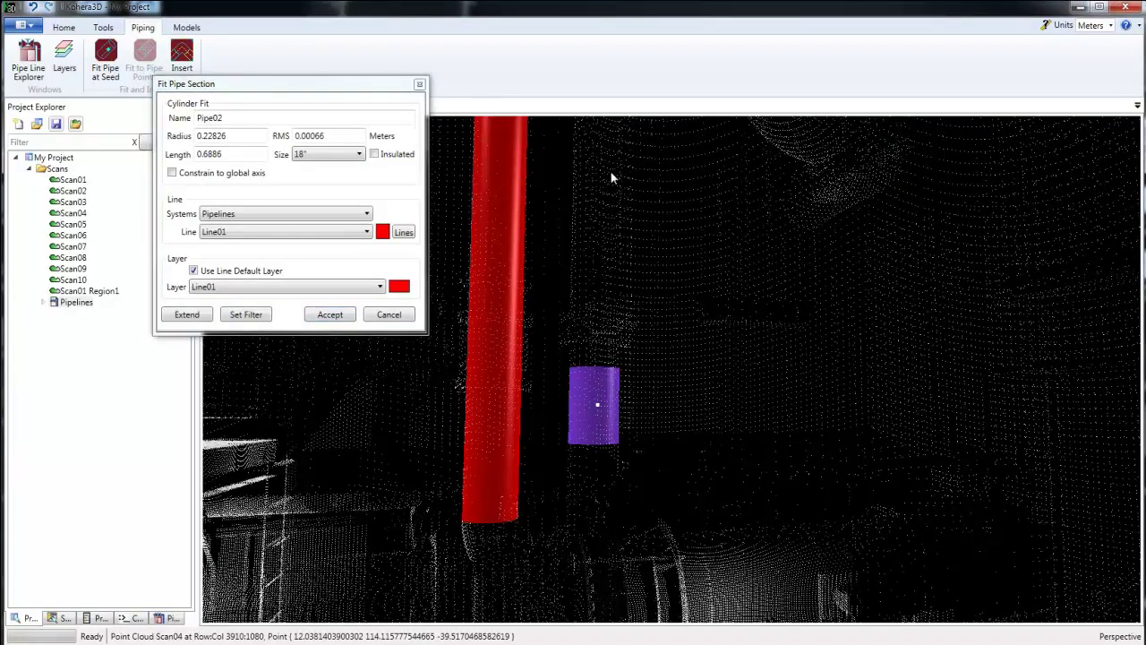
click(601, 154)
drag(657, 403, 788, 584)
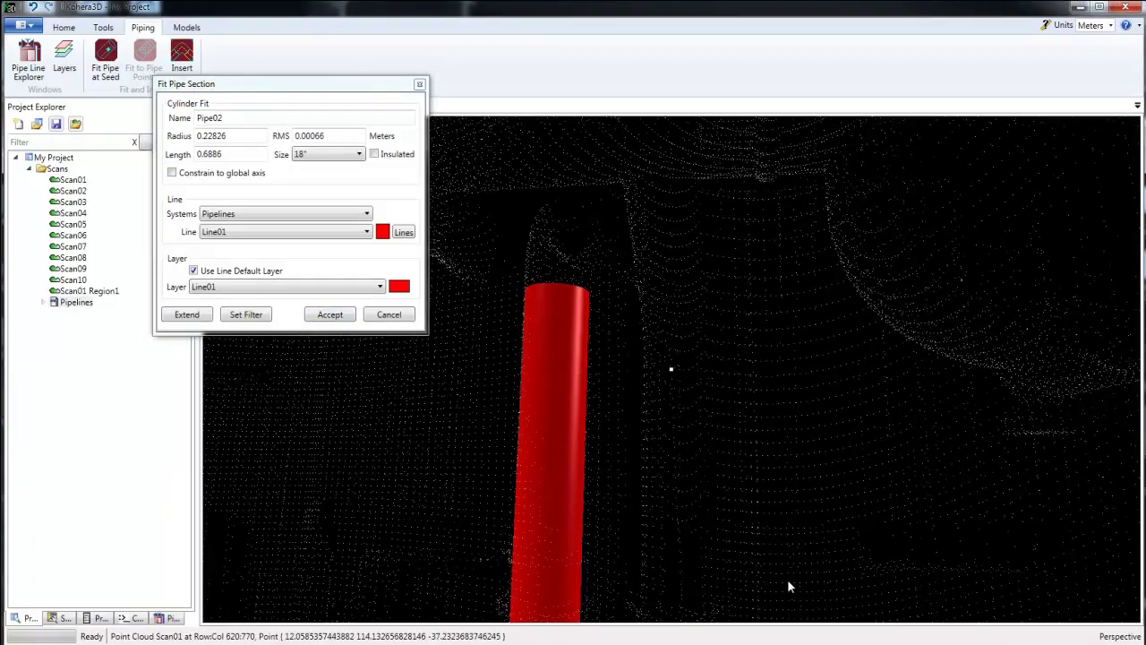
click(350, 236)
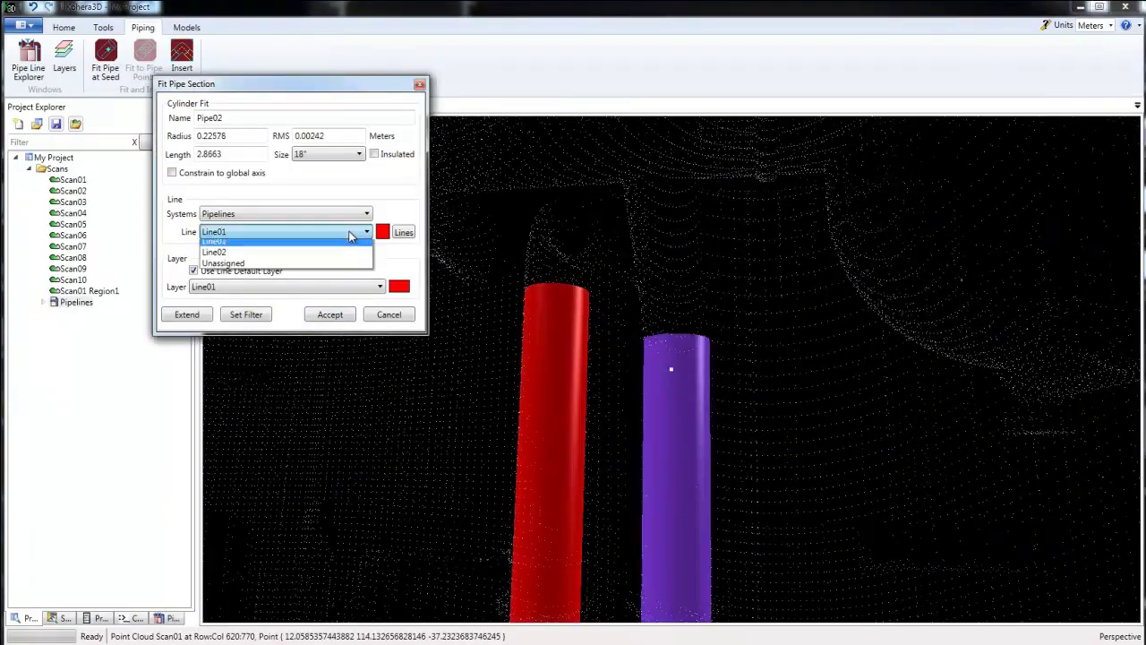
click(305, 256)
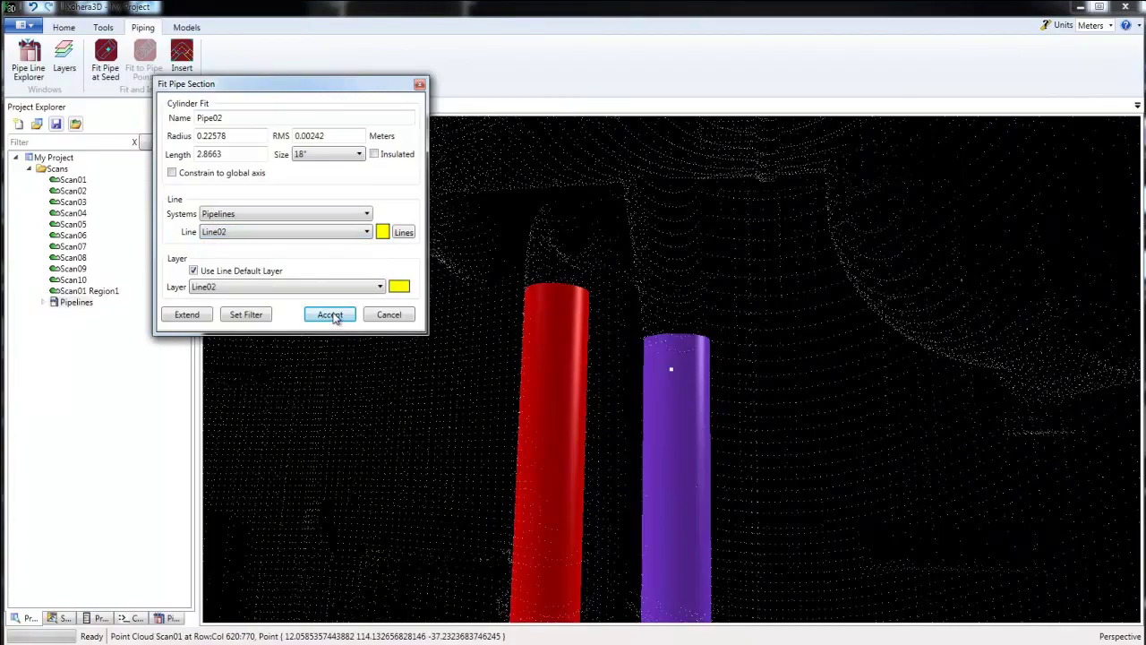
click(329, 315)
mouse_move(865, 522)
mouse_down()
mouse_move(850, 361)
mouse_move(946, 437)
mouse_move(924, 545)
mouse_move(878, 609)
mouse_move(880, 539)
mouse_up()
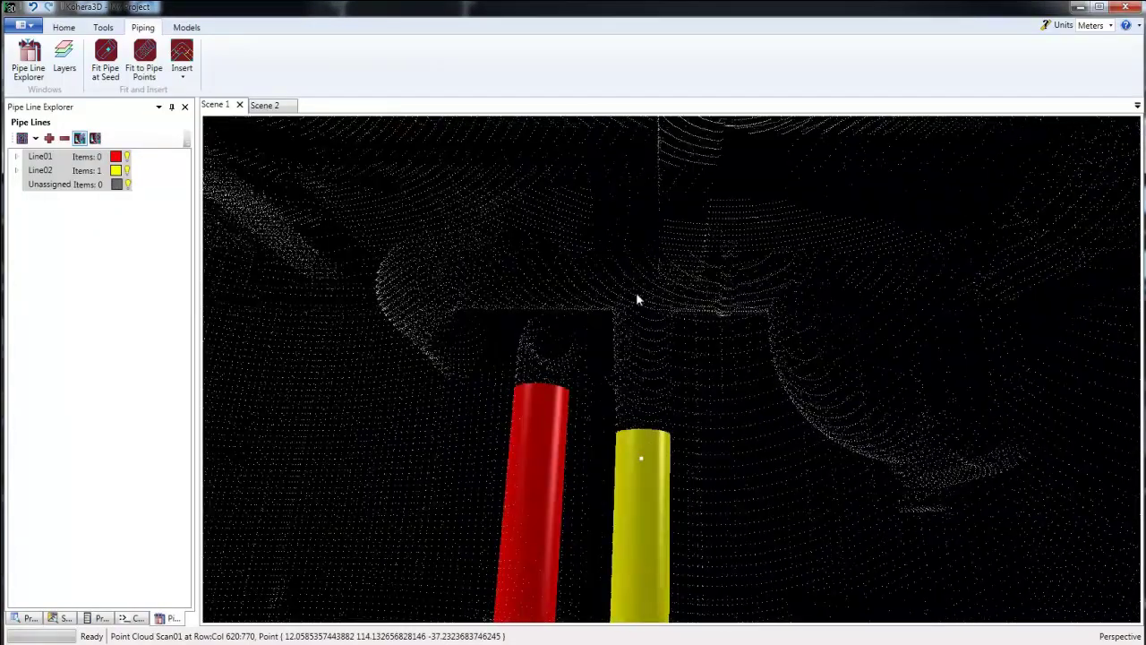
click(635, 295)
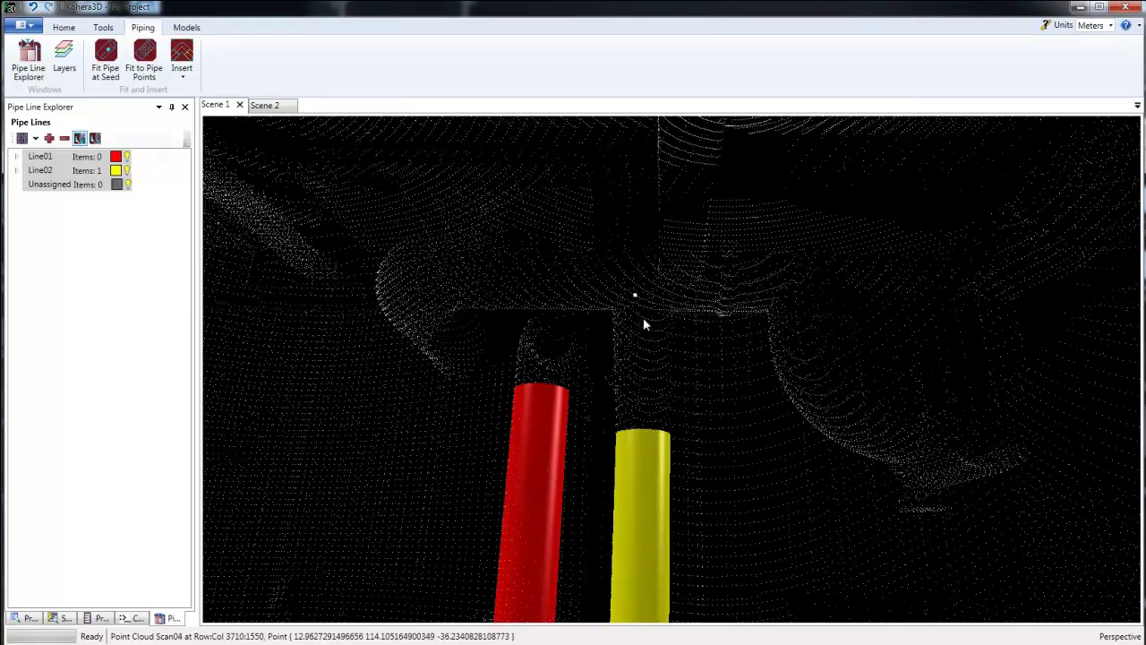
- Turn on Spotlight from the Home tab to light the whole point cloud
click(70, 28)
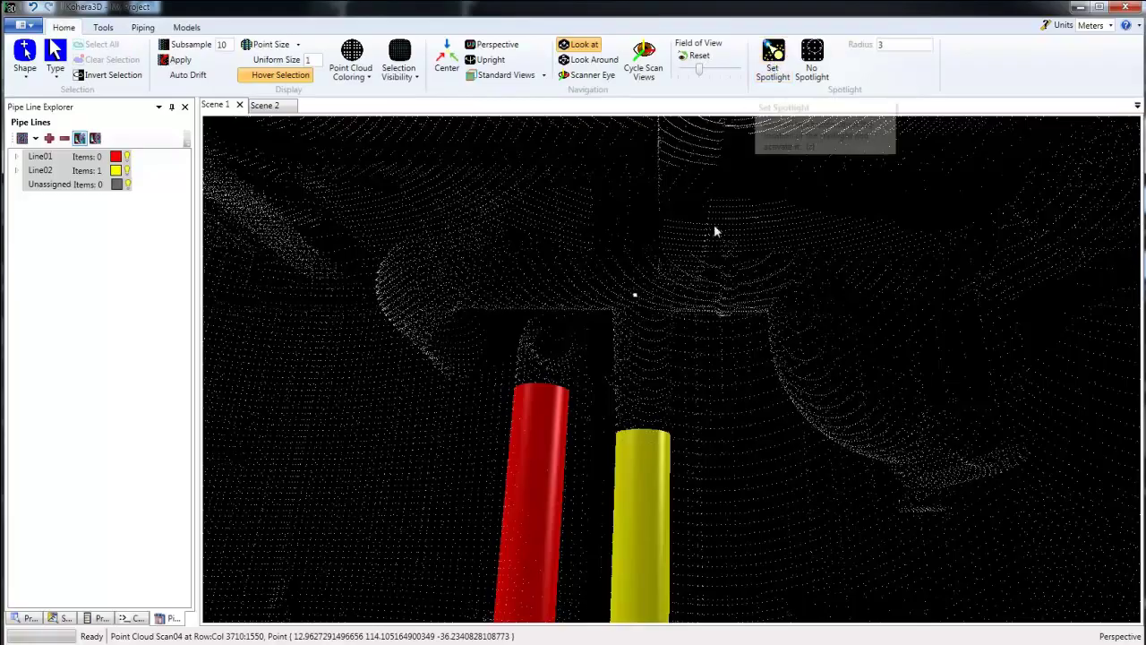
click(711, 351)
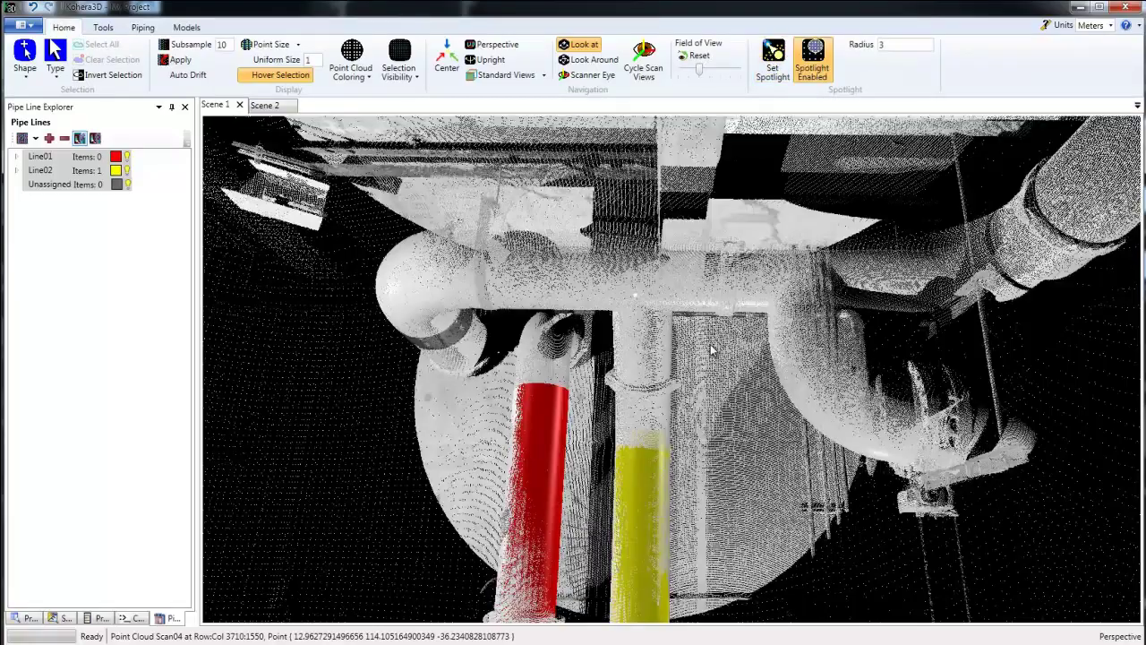
drag(711, 481, 1052, 577)
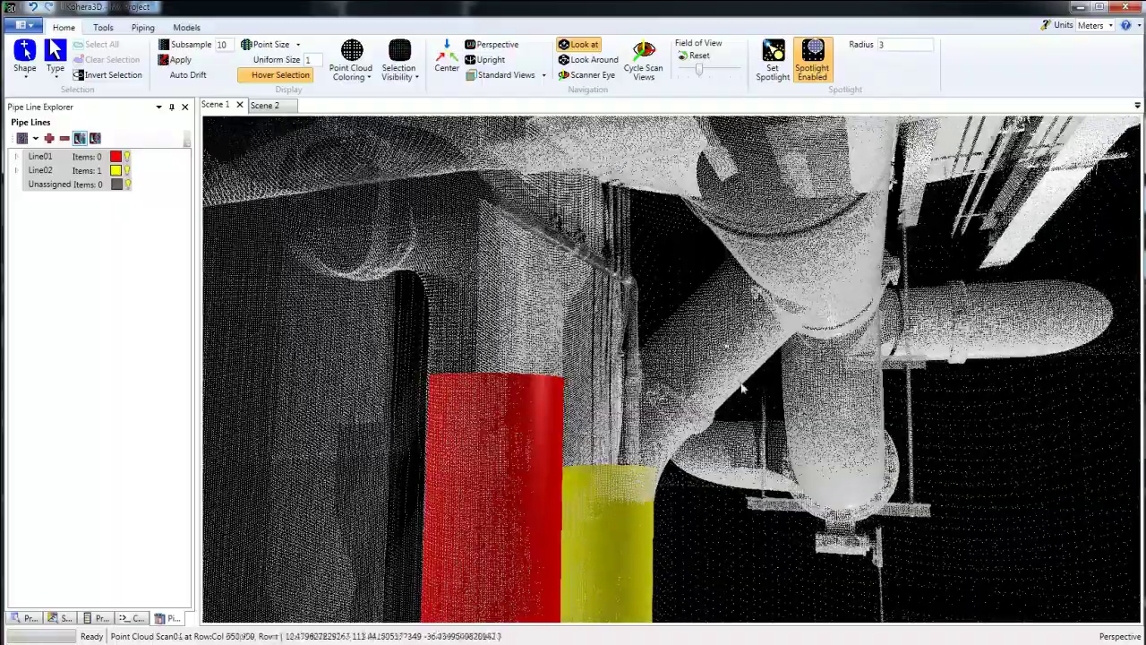
- Fit Pipe03 (18", length 0.6174) on the angled section and accept it on Line02
click(743, 388)
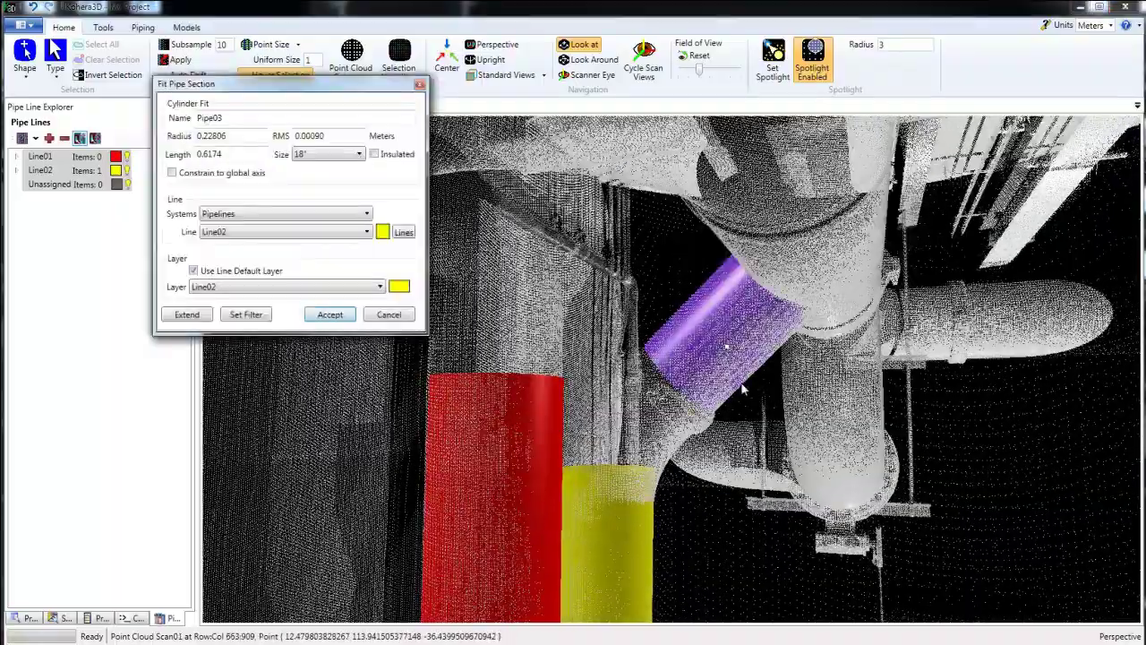
click(328, 313)
drag(854, 566, 501, 423)
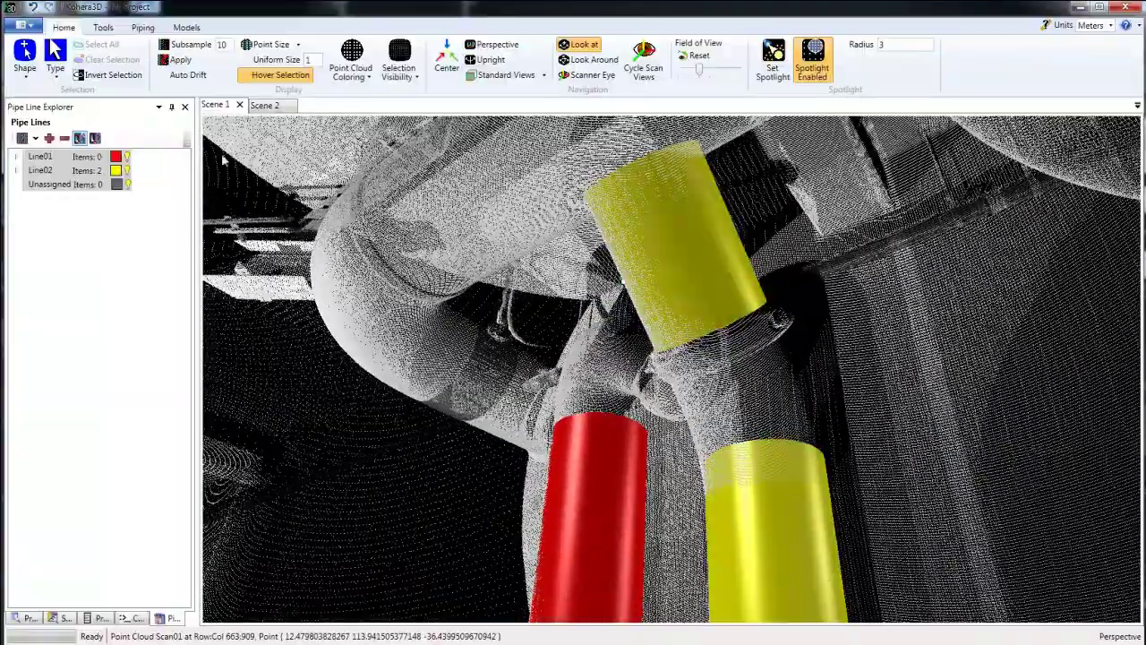
- Insert Elbow 1, an 18" 134.1° long-radius elbow joining Pipe03 to Pipe02
click(146, 27)
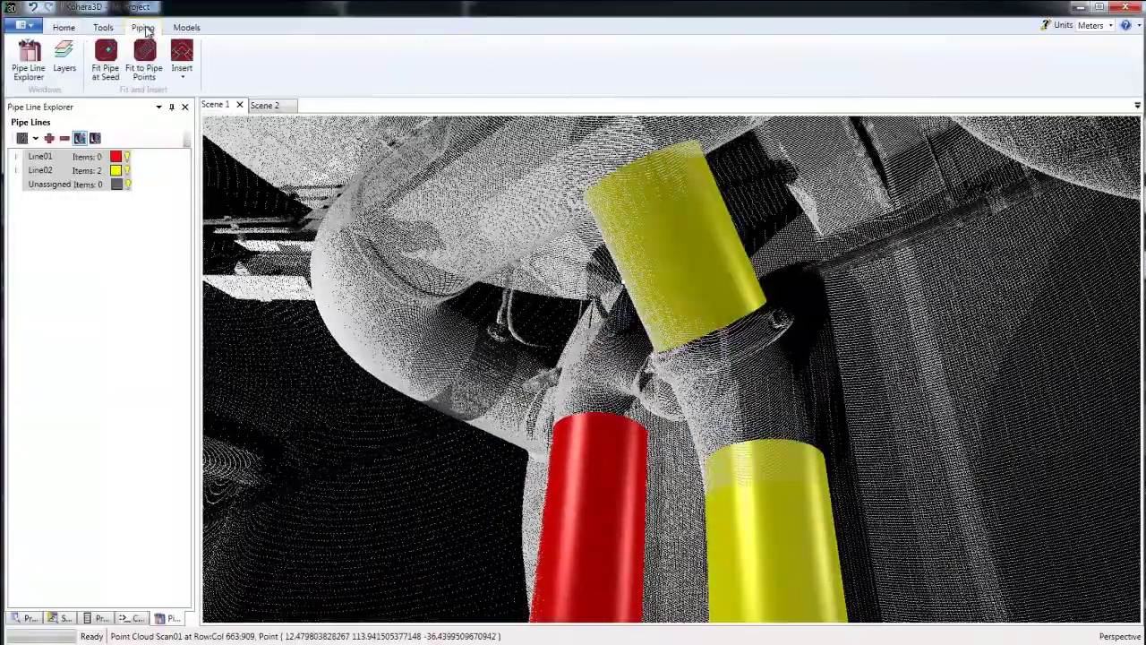
click(180, 75)
click(177, 226)
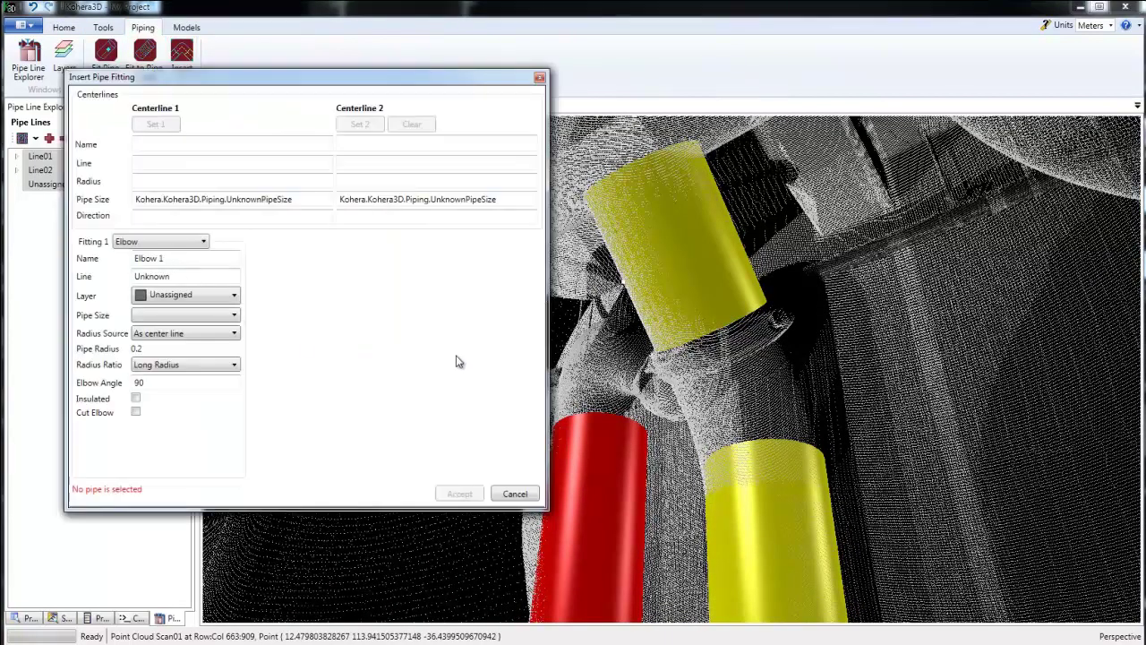
click(705, 269)
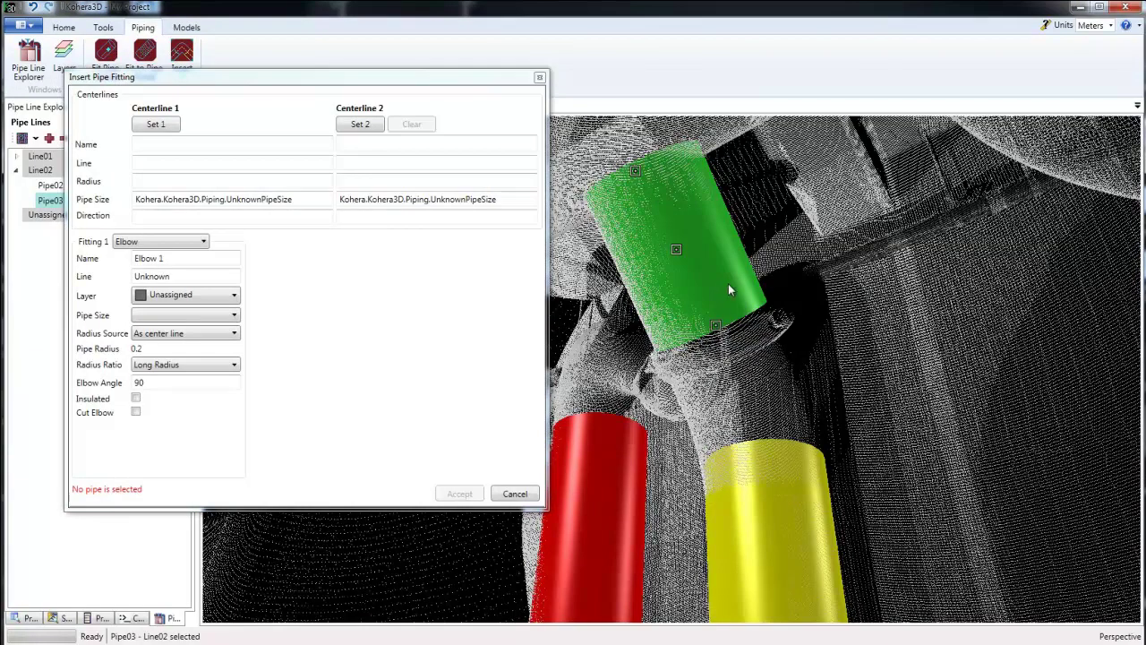
click(157, 124)
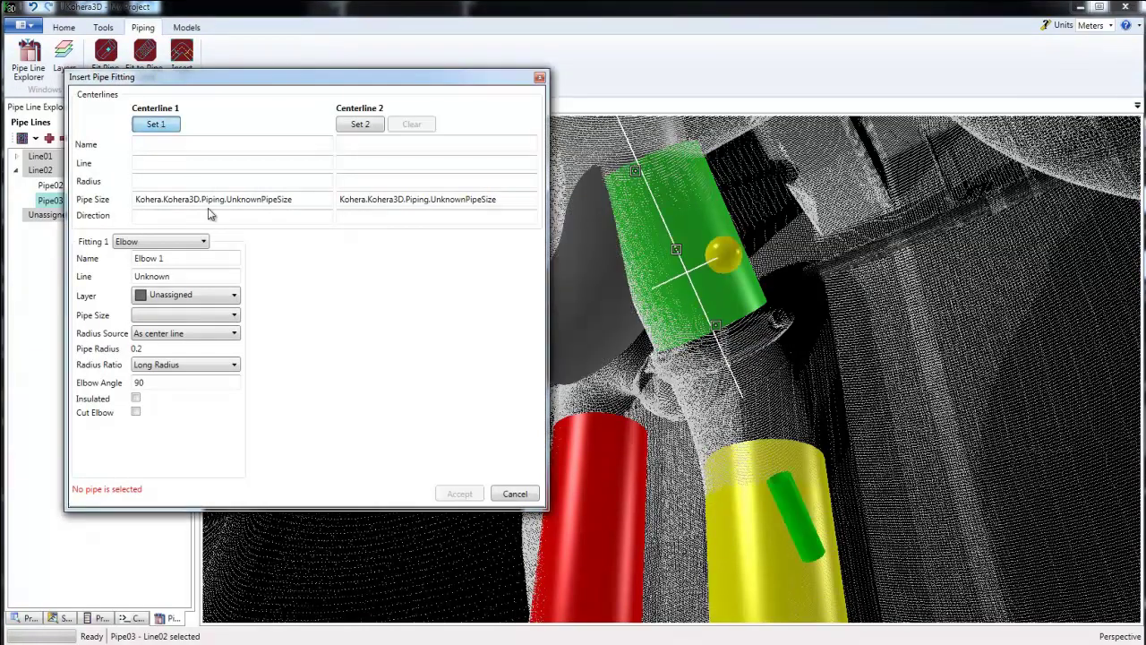
click(739, 539)
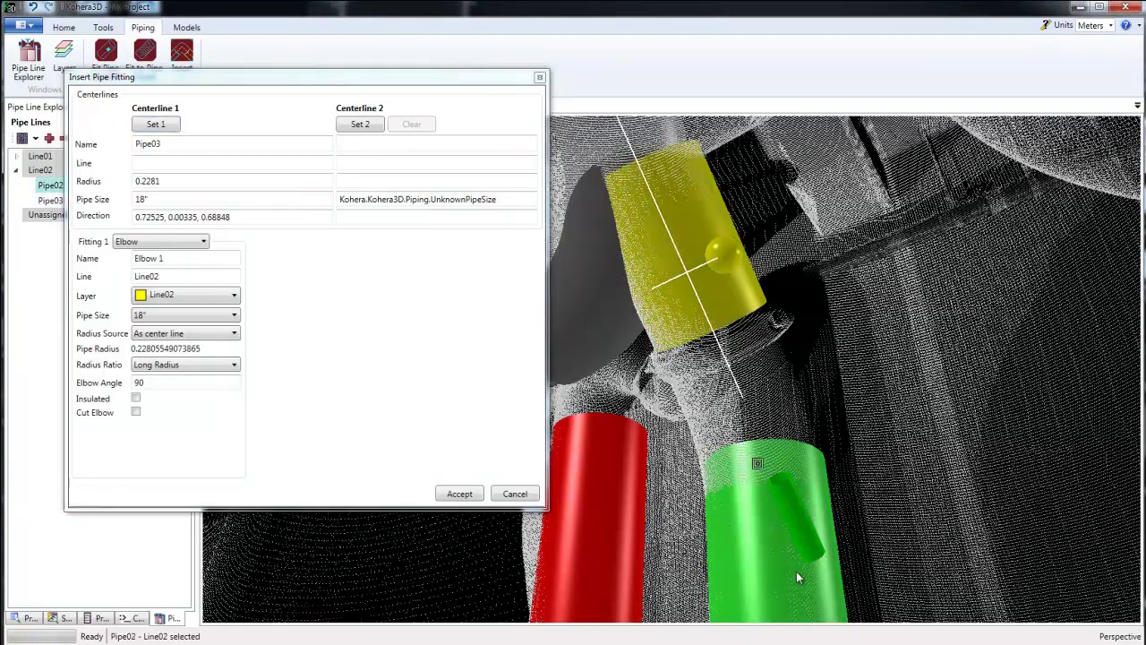
click(361, 125)
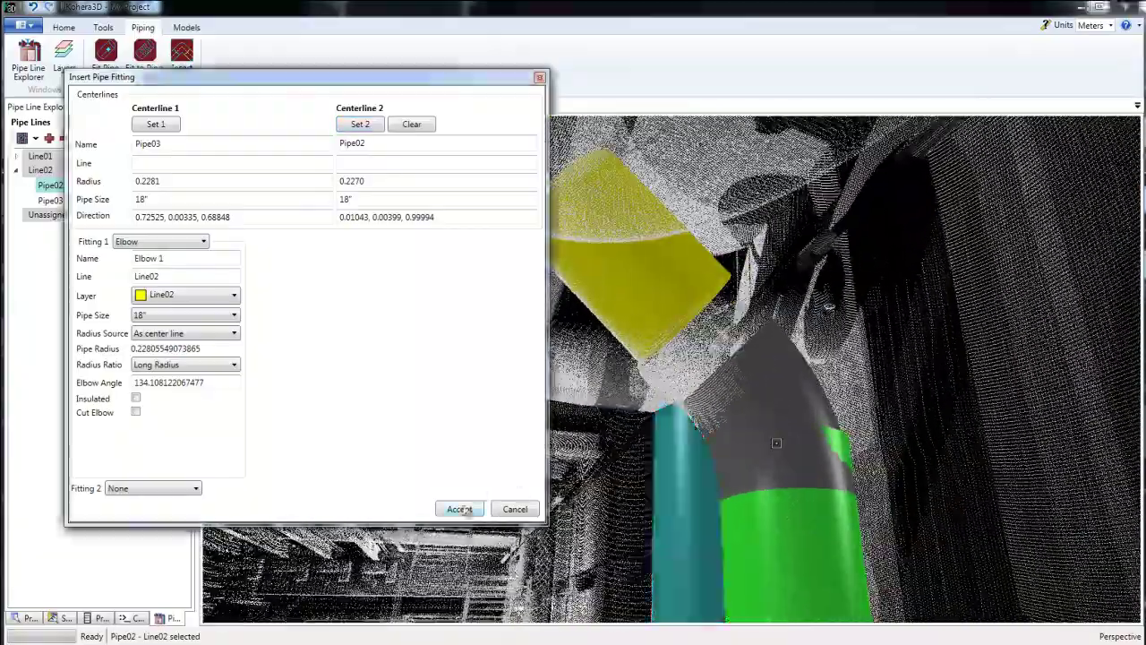
click(460, 509)
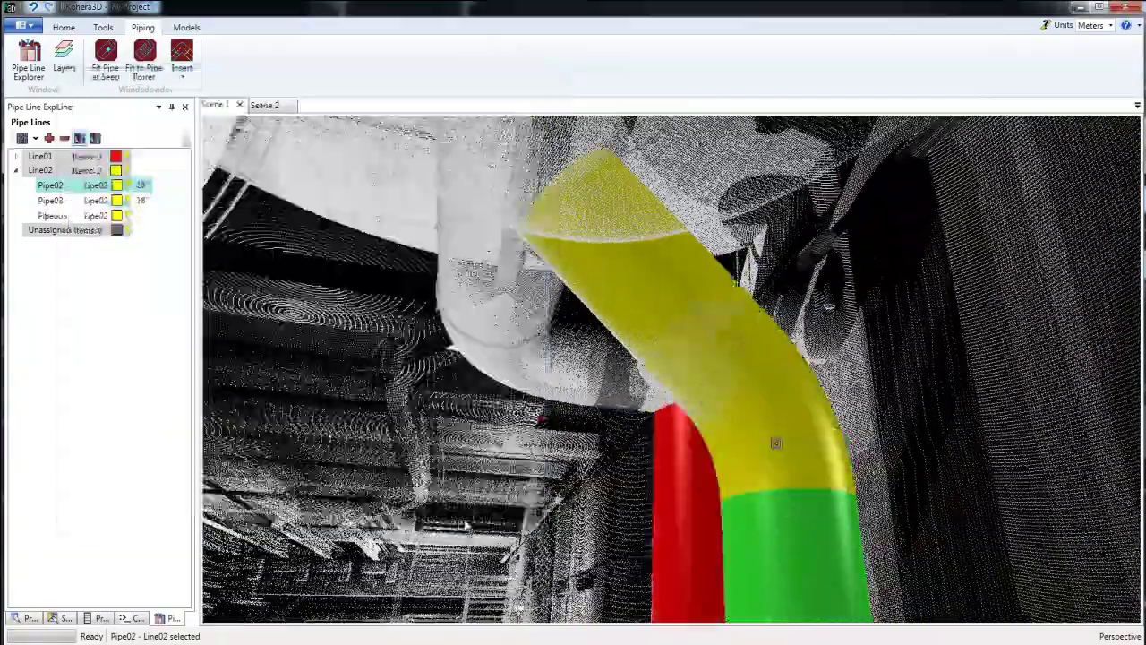
mouse_move(470, 467)
middle_down()
mouse_move(814, 496)
mouse_move(789, 432)
mouse_move(529, 312)
middle_up()
- Fit a 24" Pipe04 on the horizontal pipe, extend it to 3.4137 m, and accept it on Line02
click(505, 279)
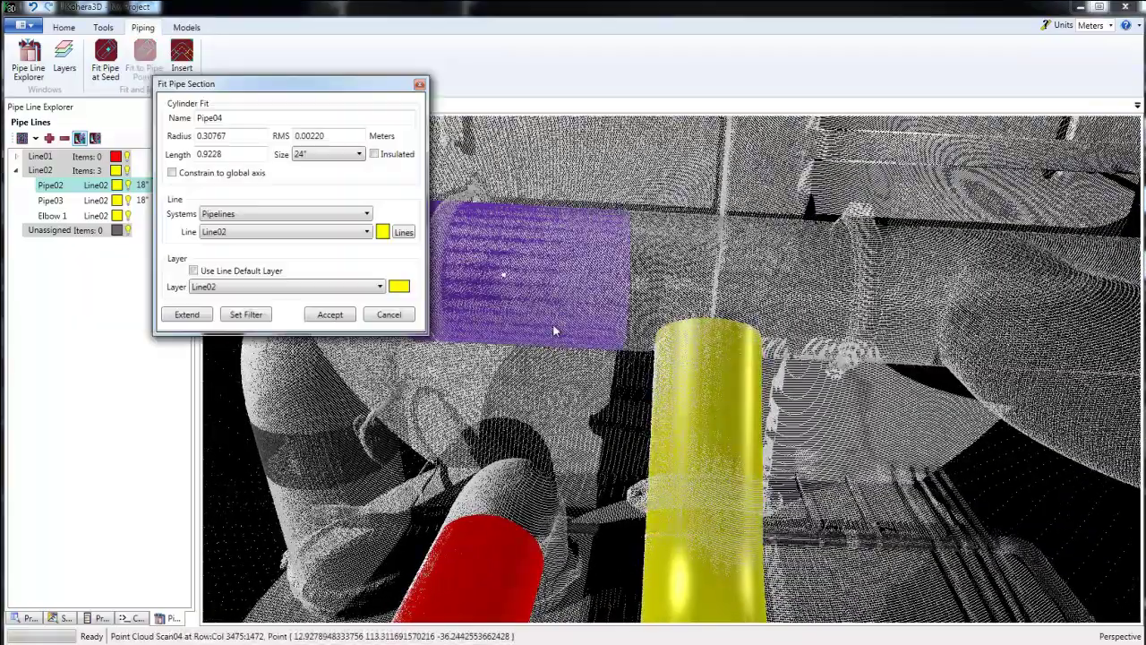
middle_drag(896, 391, 810, 323)
middle_drag(822, 403, 516, 240)
click(837, 394)
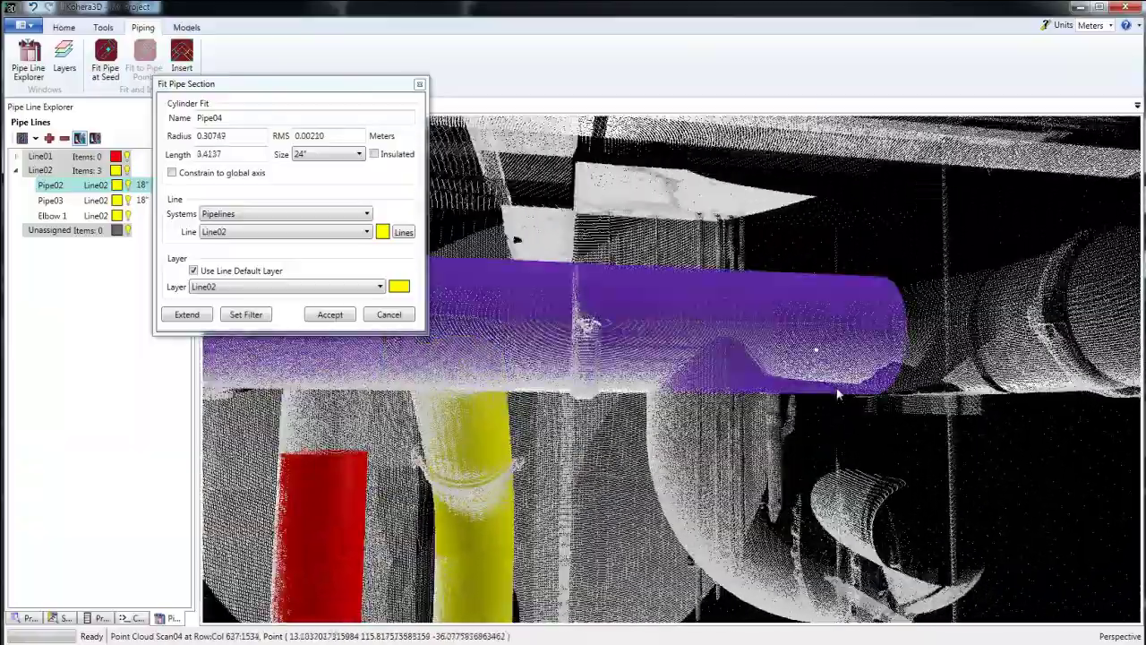
middle_drag(837, 388, 630, 461)
click(338, 317)
middle_drag(340, 319, 745, 396)
scroll(745, 396, down, 2)
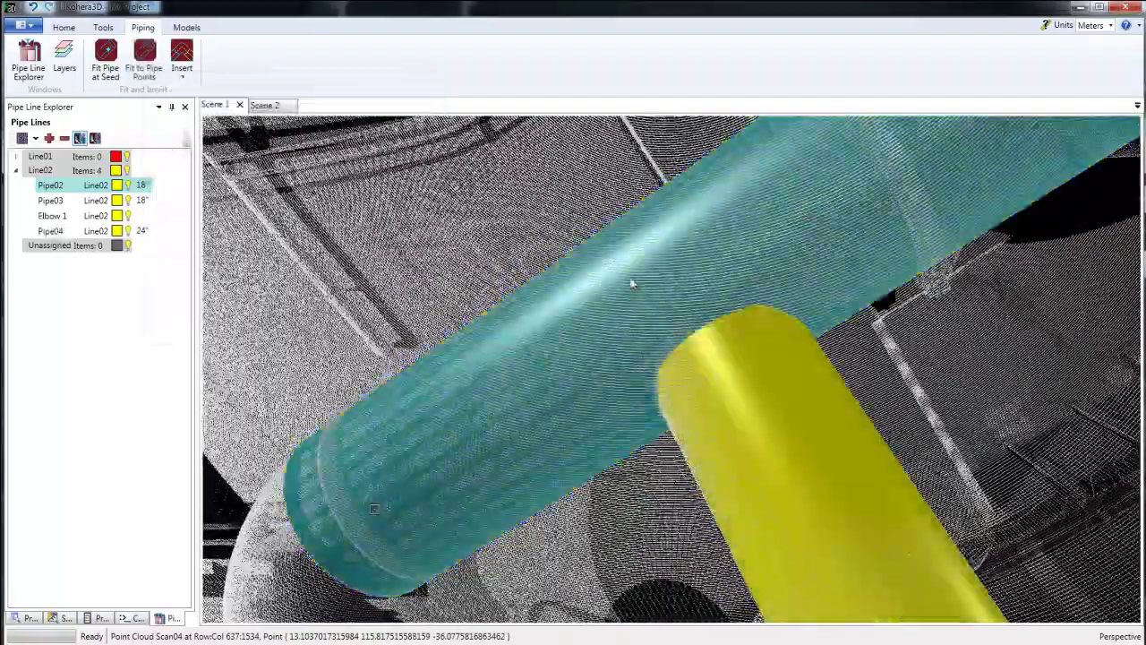
- Insert Tee 1 with the 24" Pipe04 as main and the 18" Pipe03 as branch
click(182, 63)
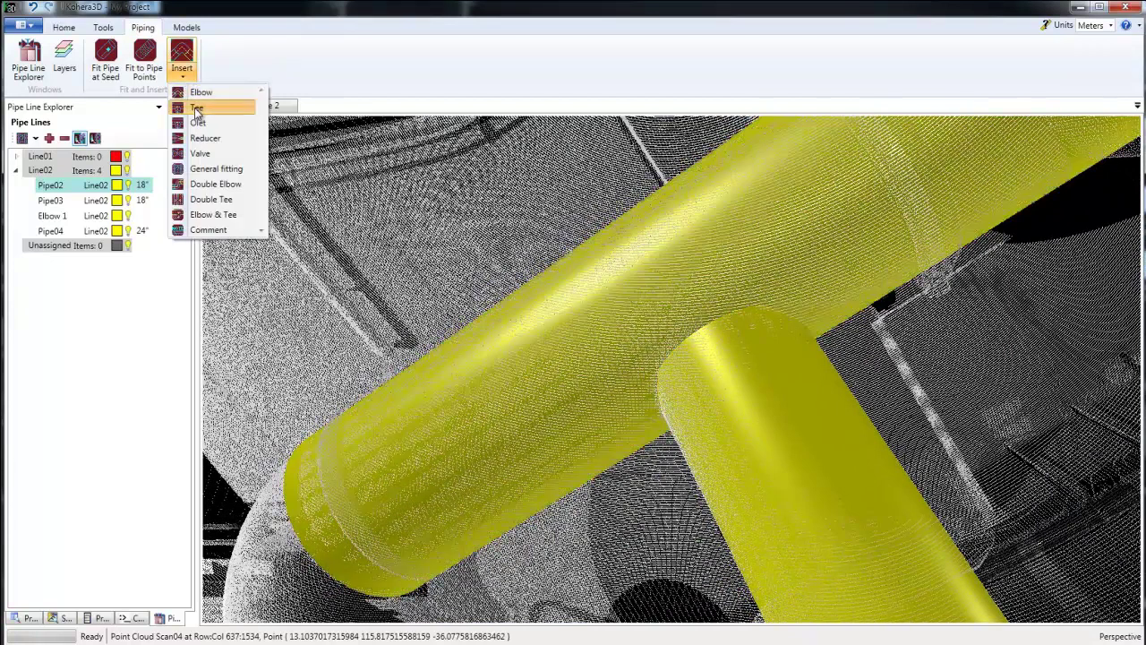
click(205, 105)
click(693, 231)
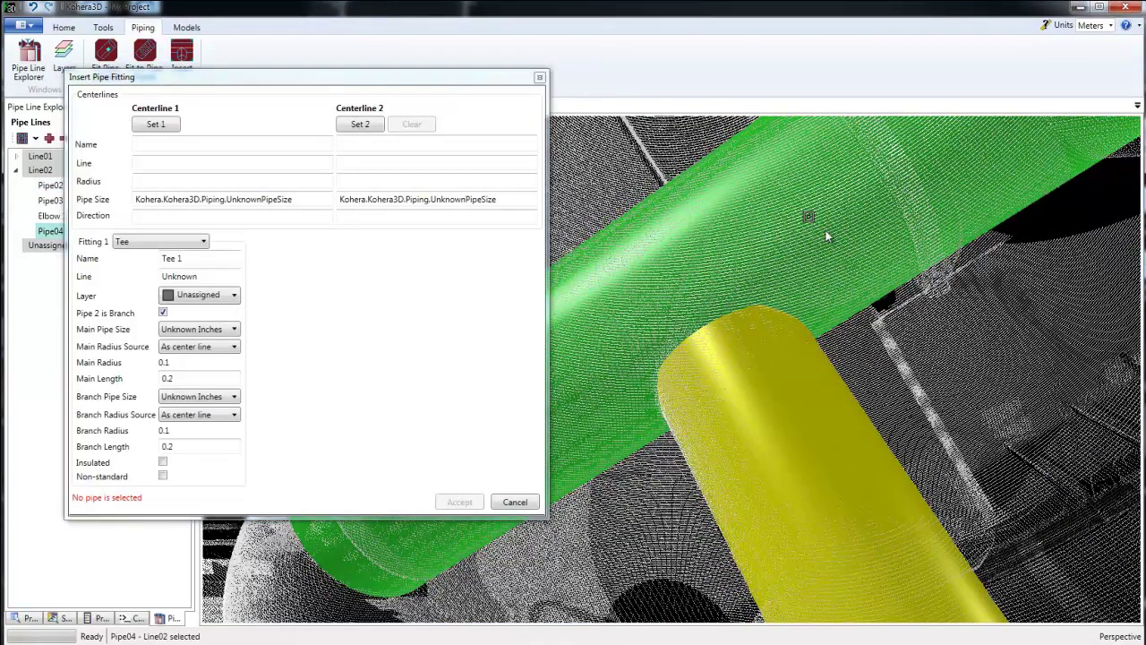
click(159, 124)
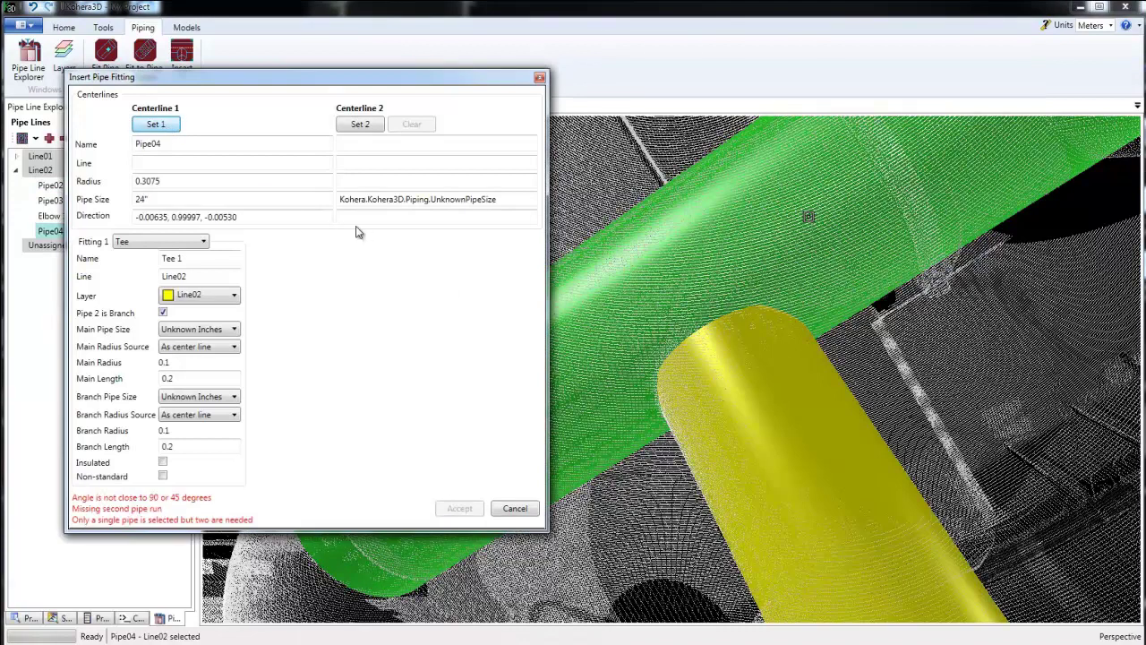
click(808, 391)
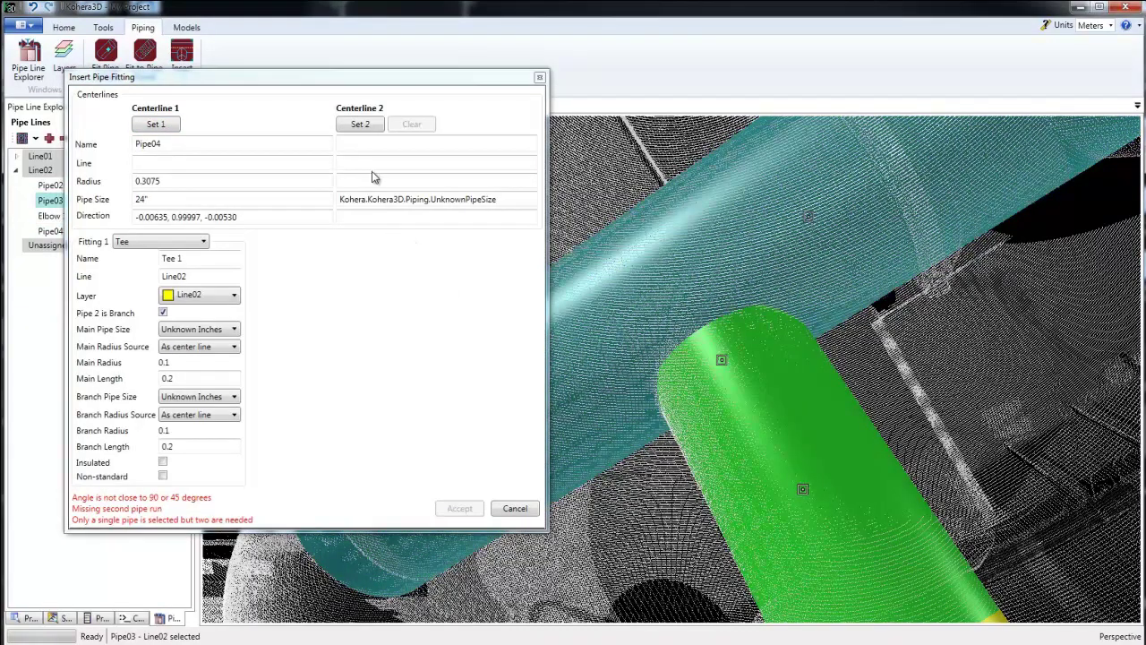
click(360, 124)
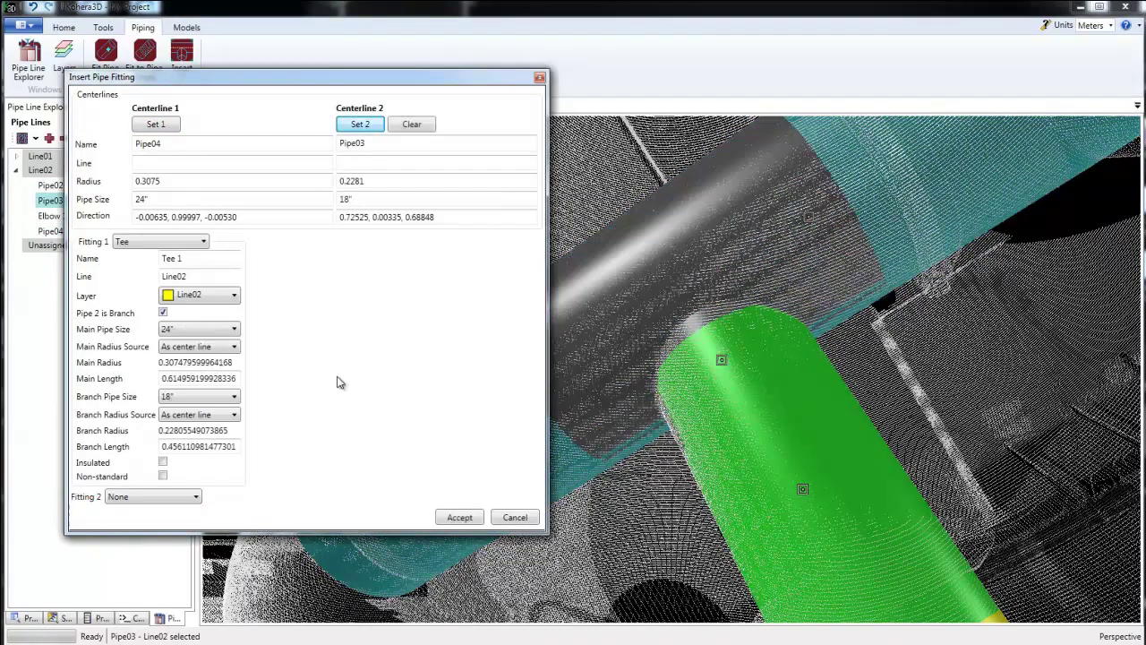
click(460, 516)
drag(742, 579, 880, 537)
click(949, 555)
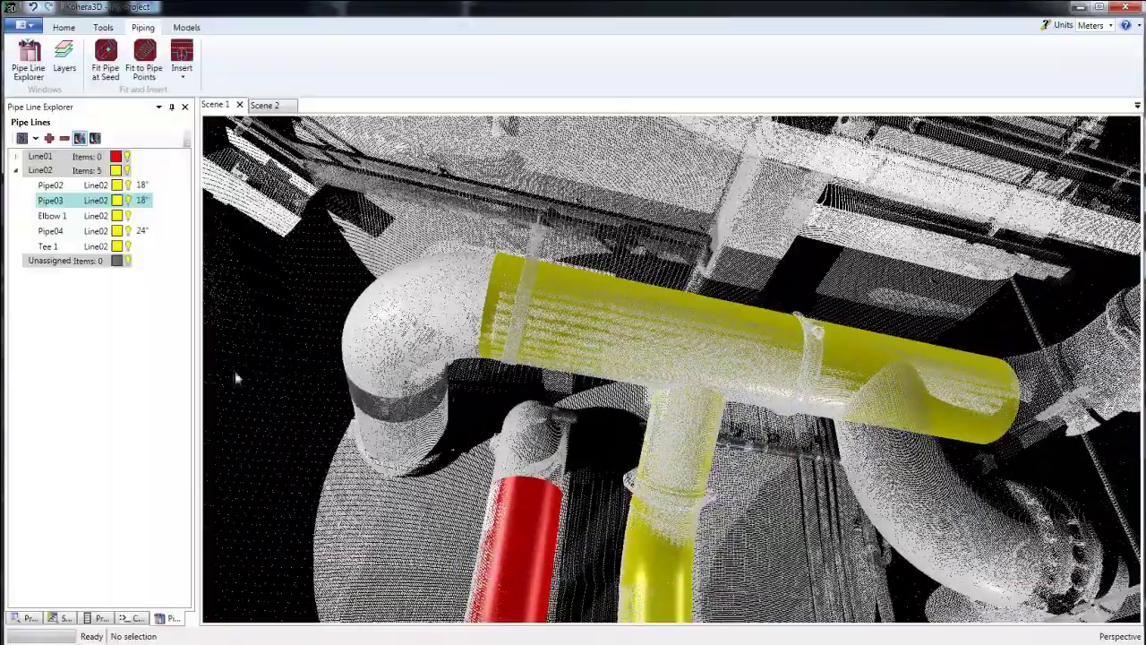
- Expand Pipelines in the Project Explorer, then save My Project and confirm the save
click(30, 618)
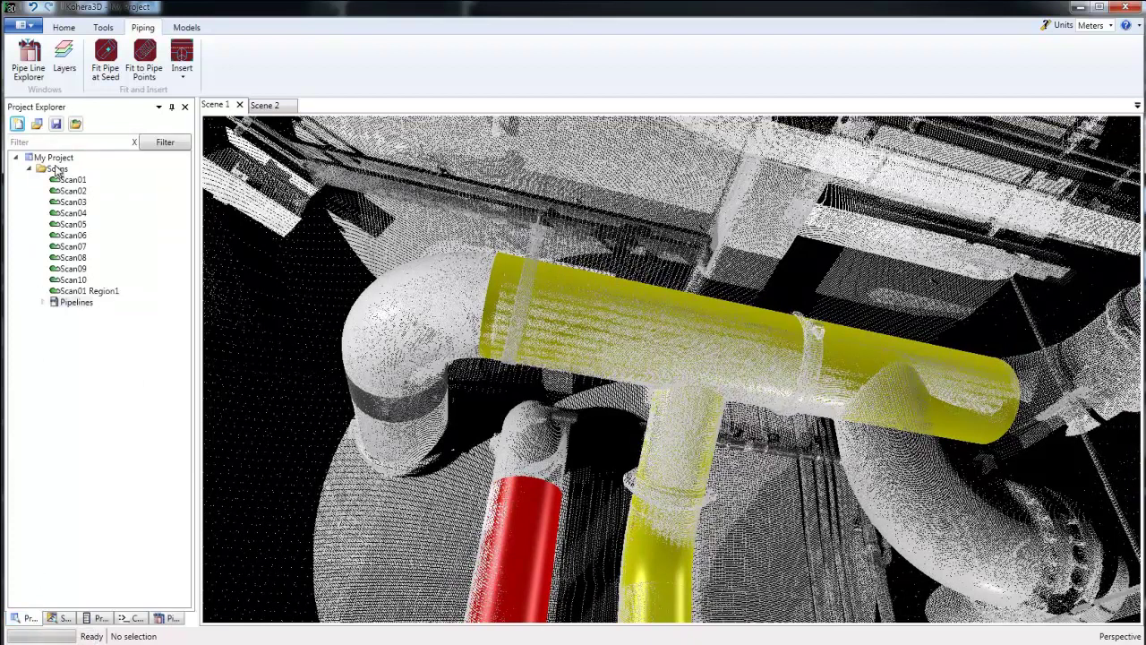
double_click(51, 303)
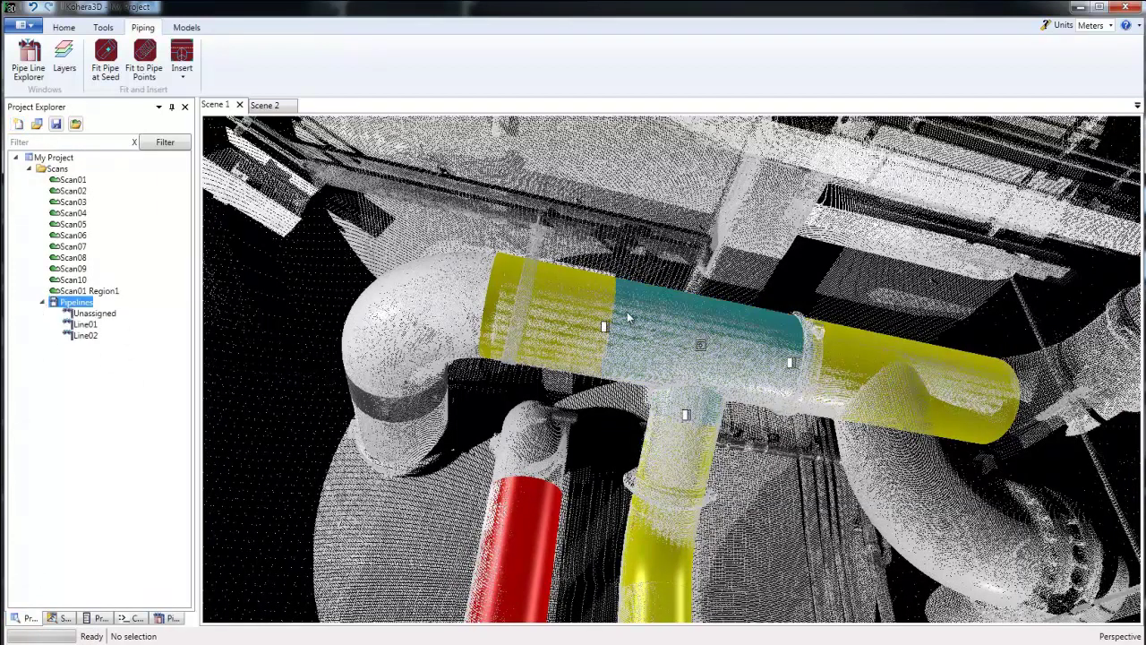
click(53, 157)
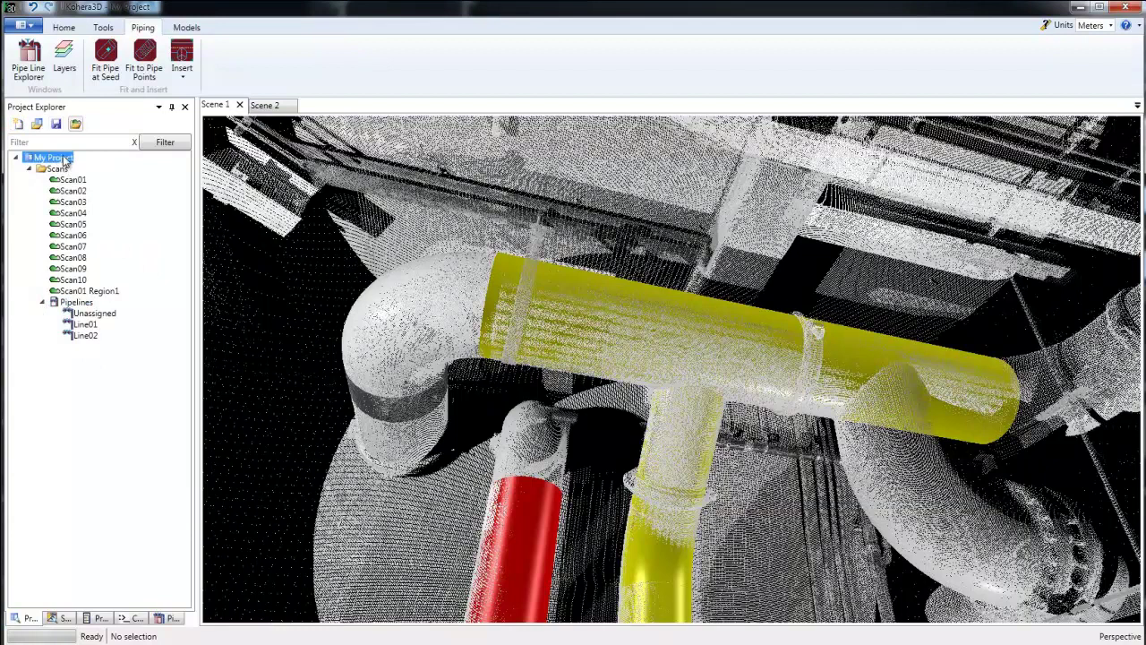
click(55, 124)
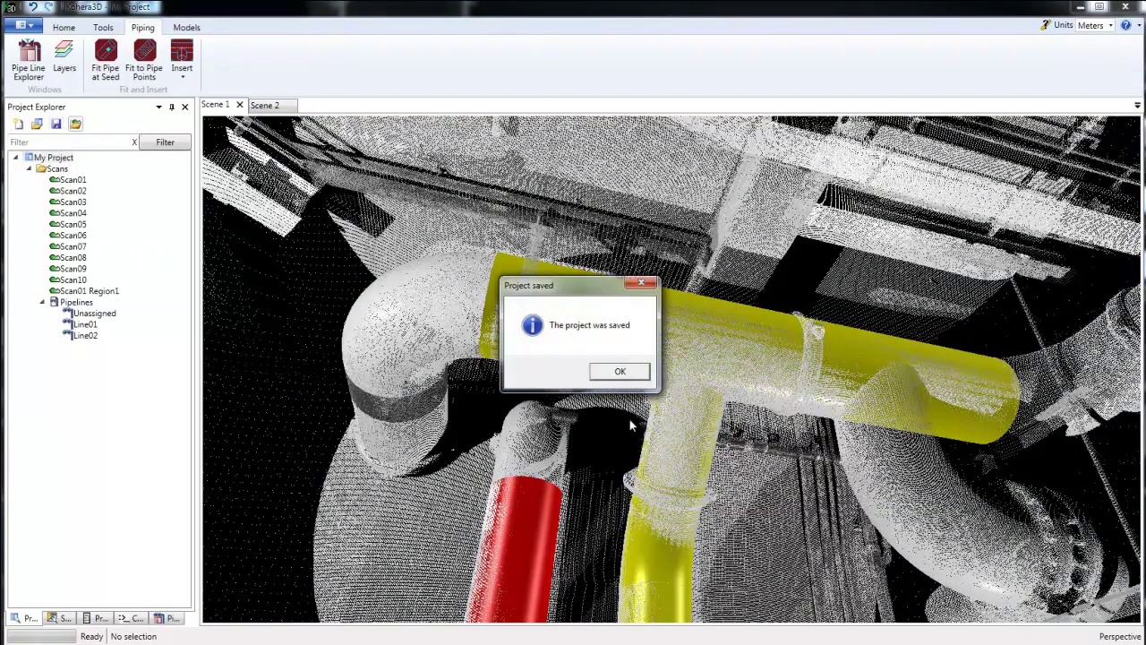
click(627, 375)
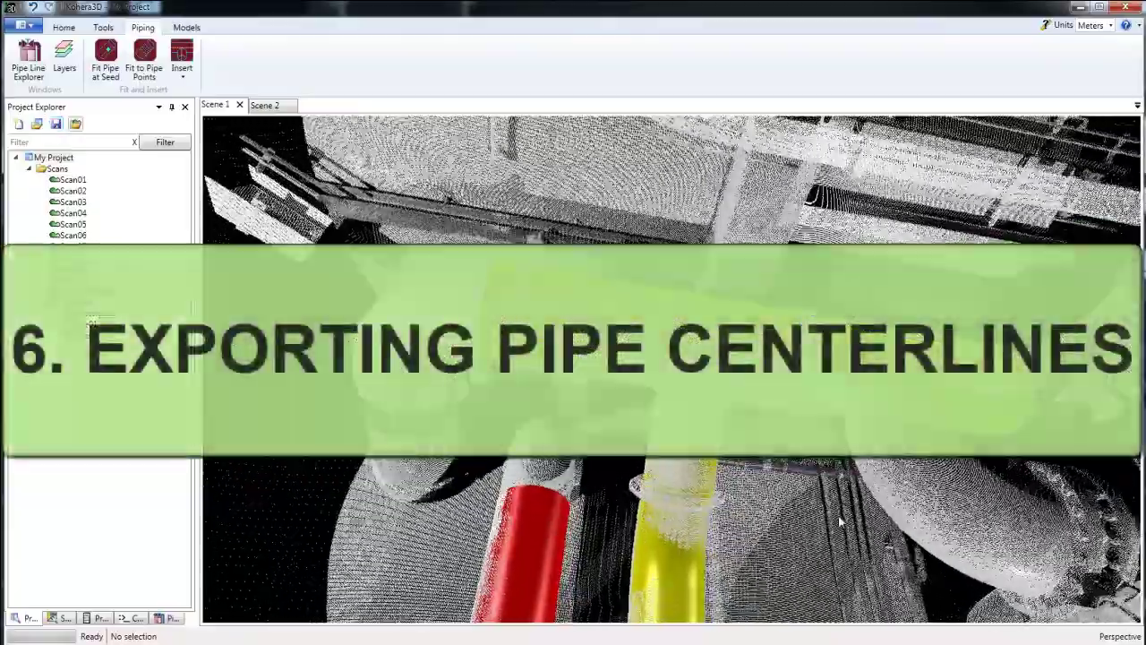
mouse_move(840, 522)
middle_down()
mouse_move(794, 490)
mouse_move(814, 484)
mouse_move(804, 512)
mouse_move(845, 540)
middle_up()
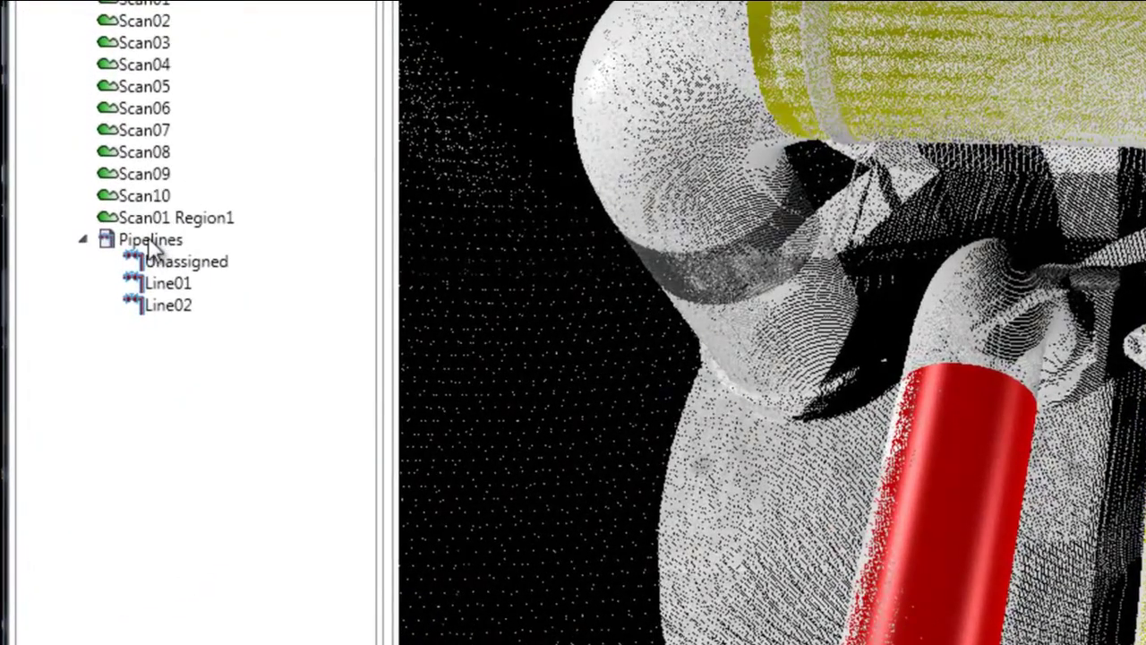
- Export Line01 and Line02 in millimetres to Pipelines.dxf in the Project 1 folder
click(151, 240)
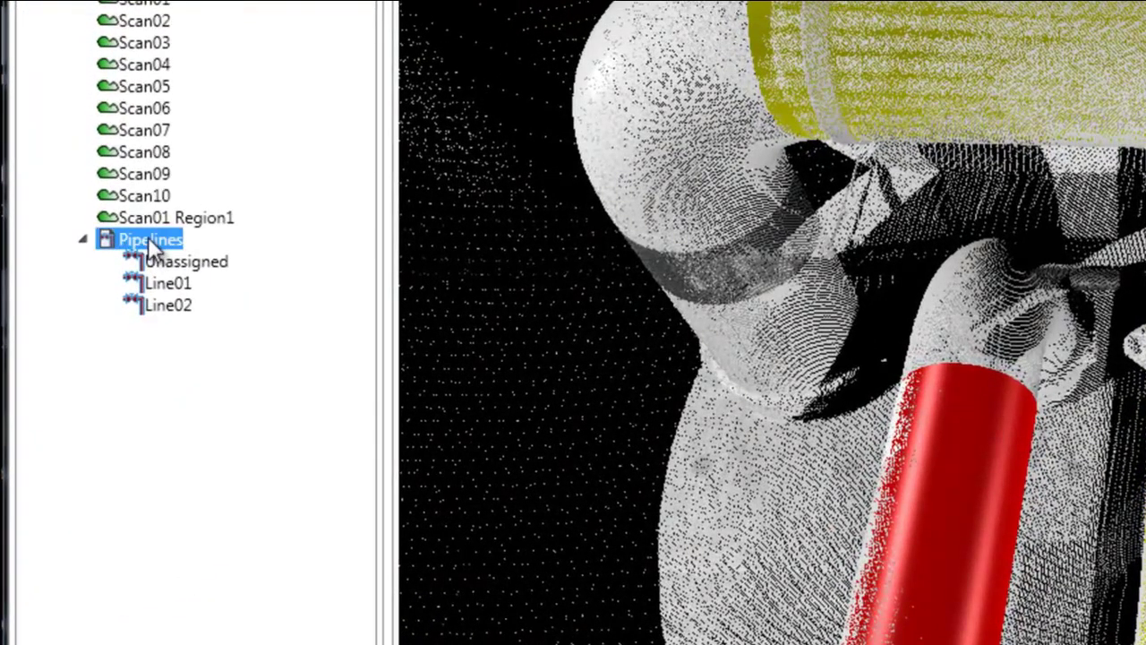
right_click(147, 240)
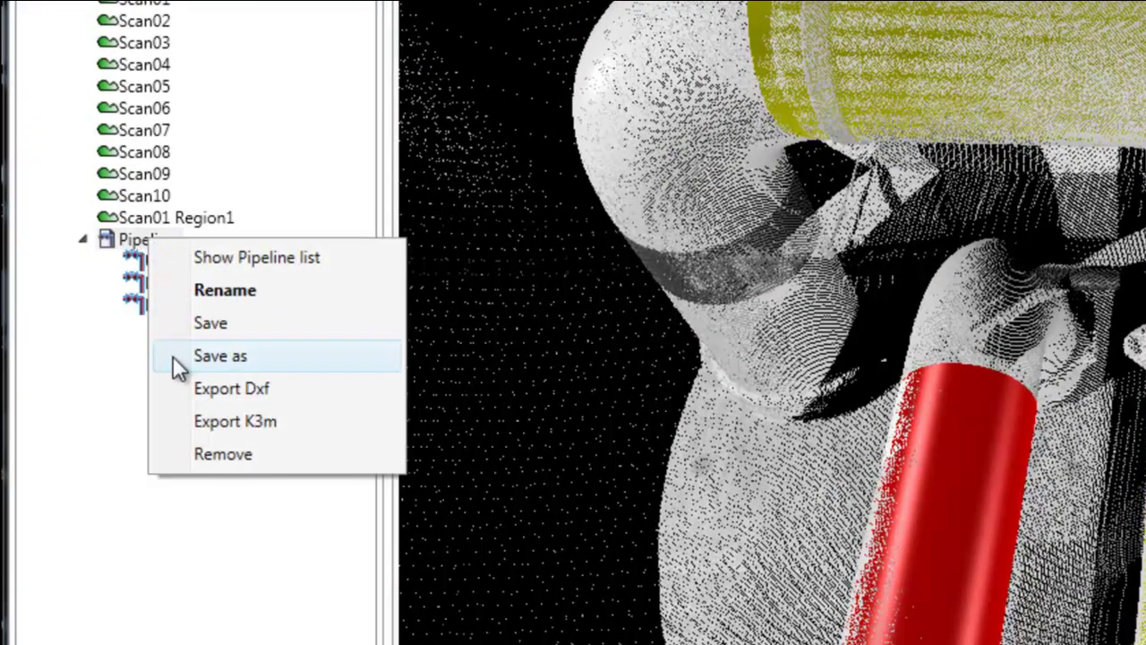
click(199, 391)
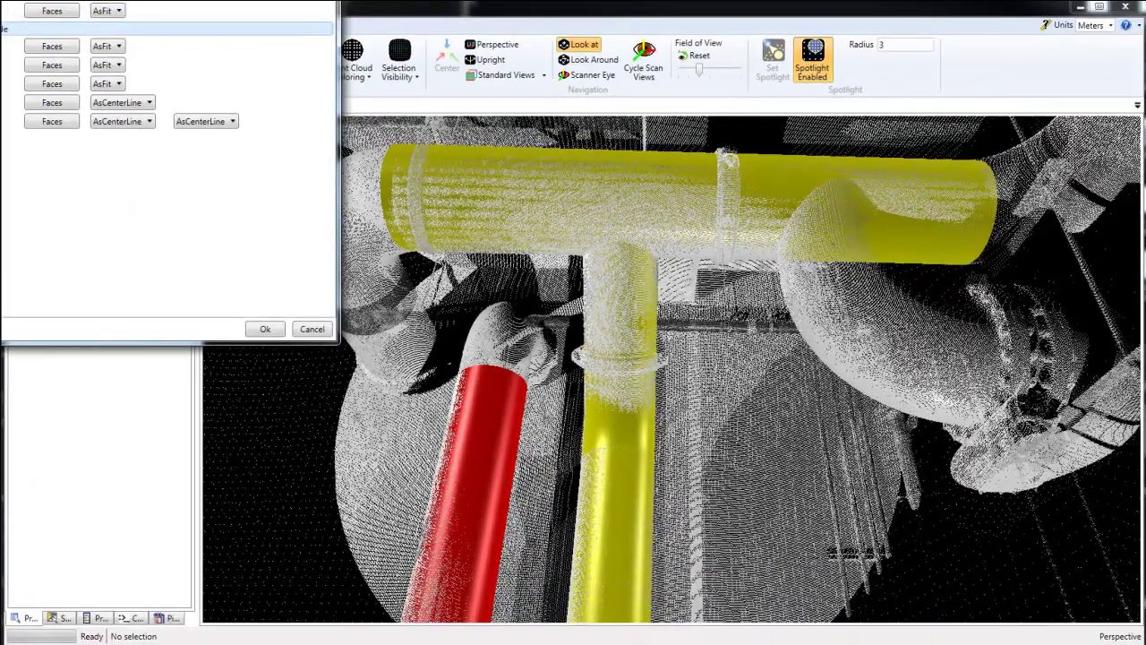
drag(142, 0, 367, 112)
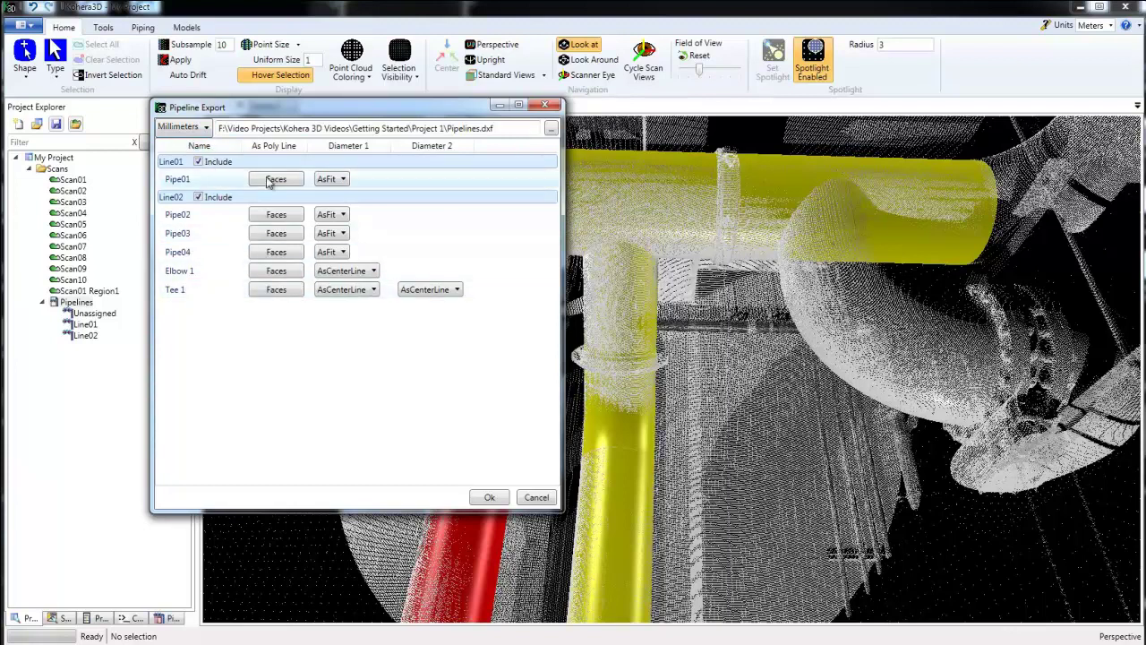
click(199, 196)
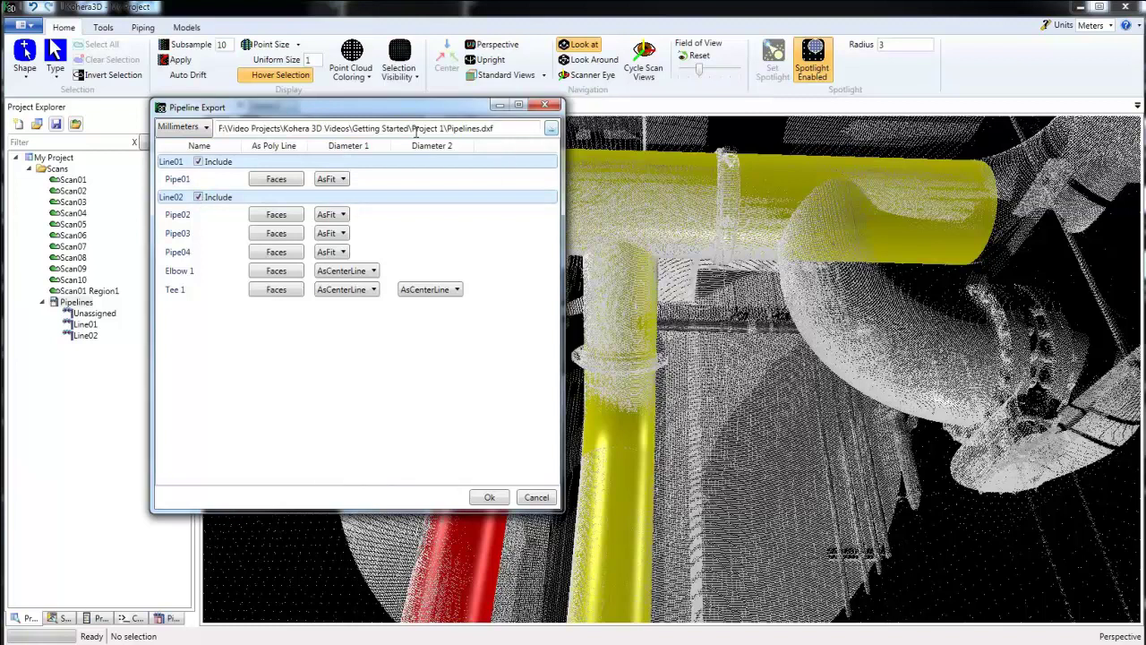
click(552, 130)
click(822, 641)
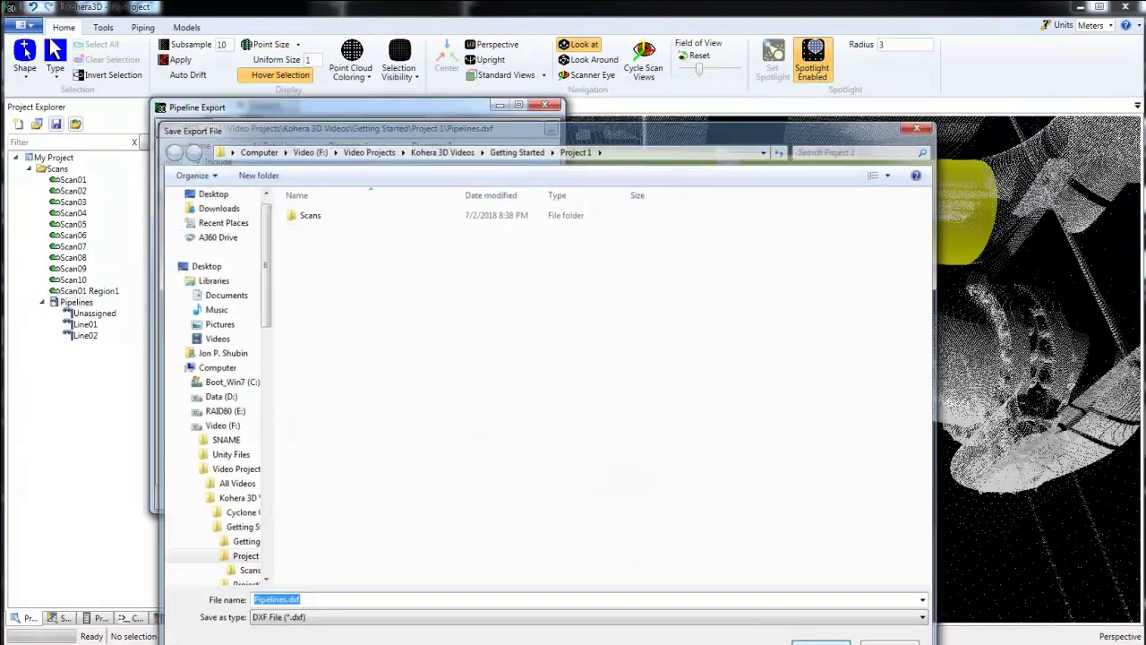
click(491, 498)
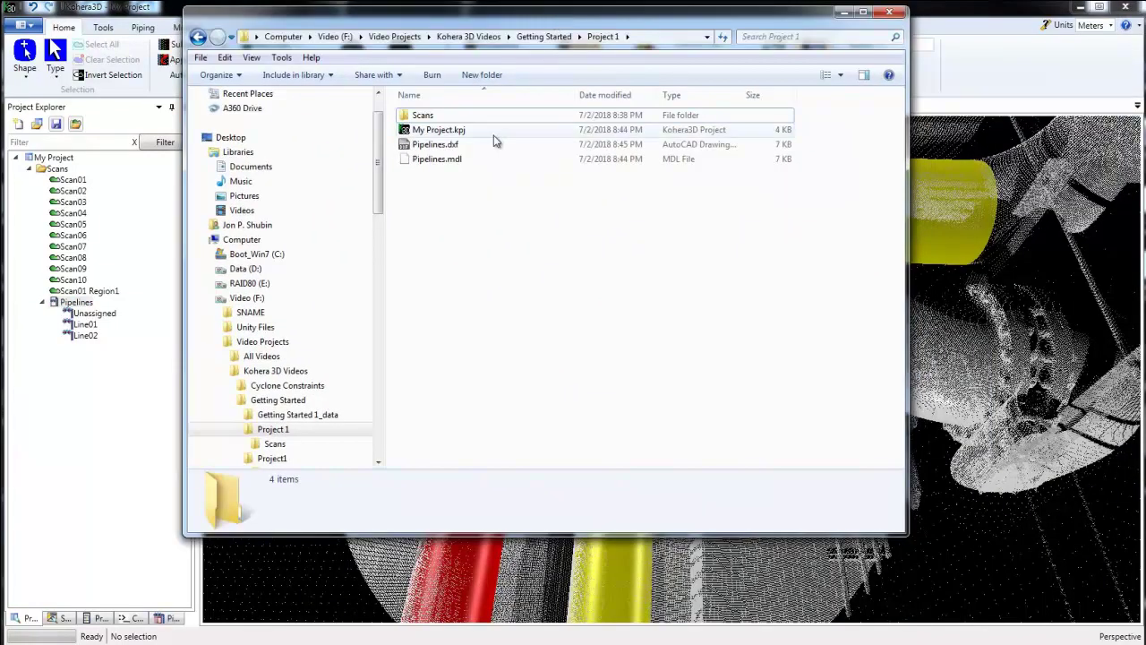
click(451, 146)
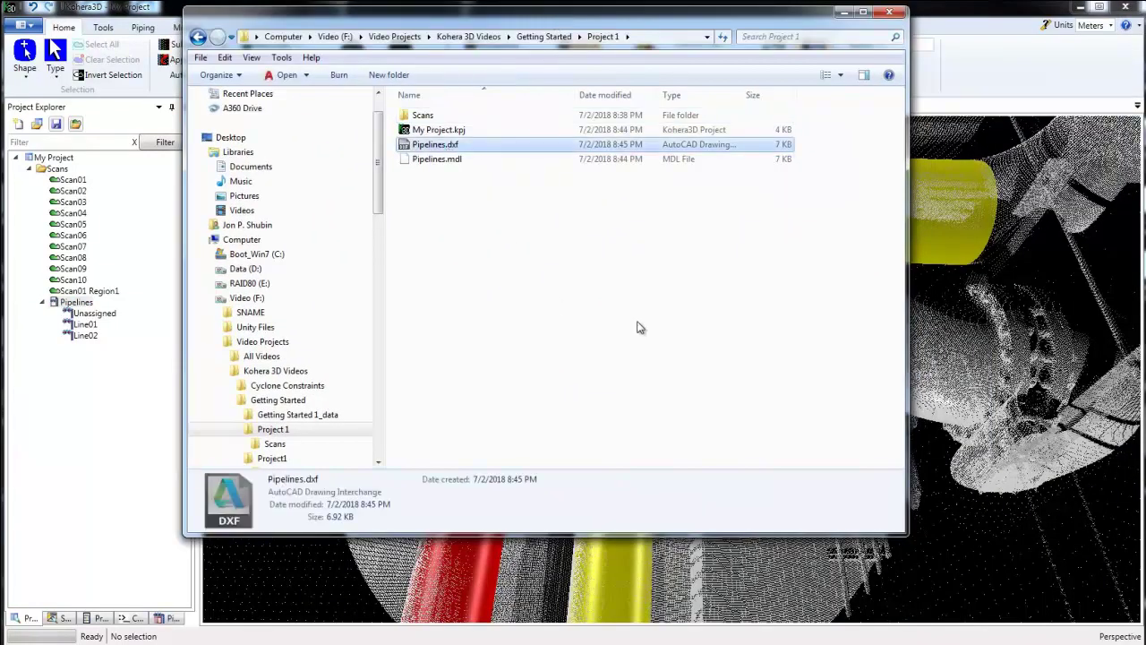